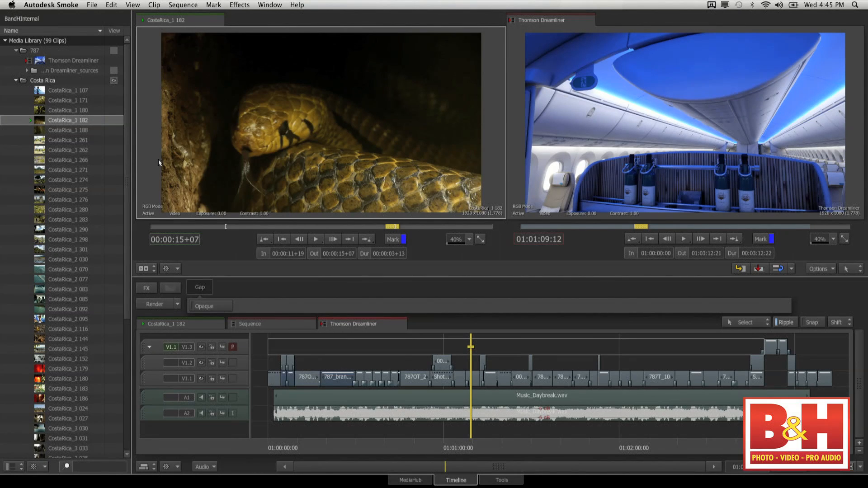
Play back the CostaRica_1 182 snake clip in the source viewer and scale its image to 41%
key(space)
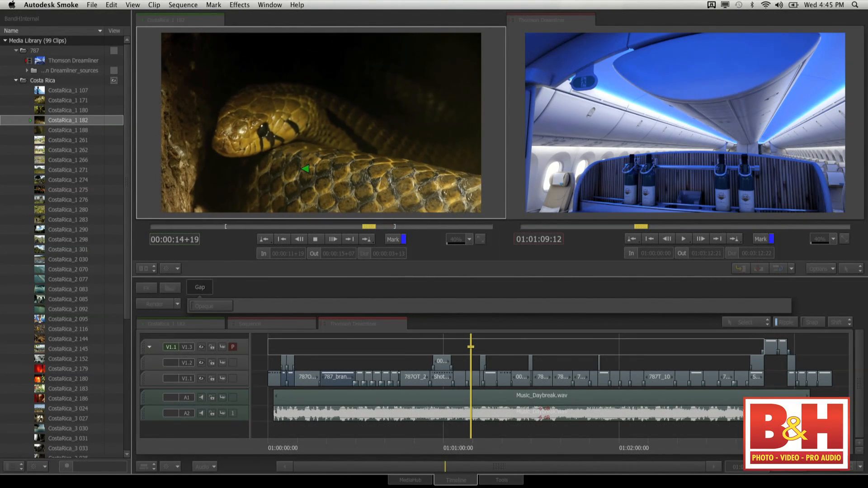
key(space)
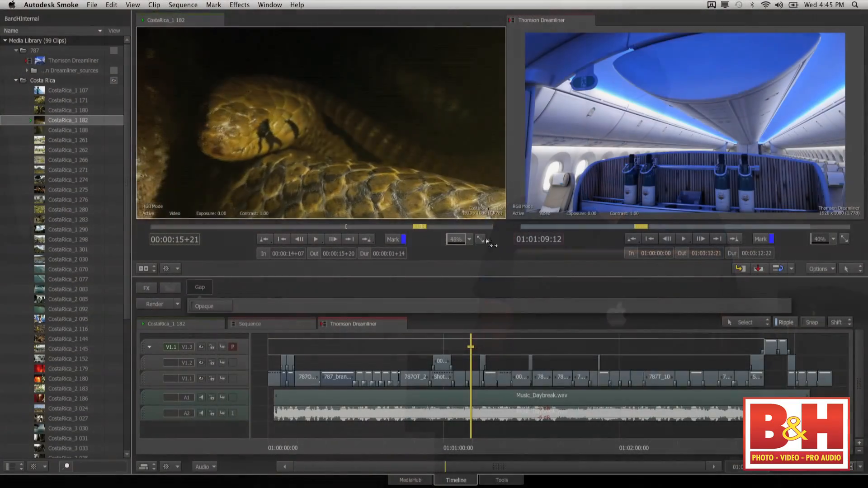
drag(443, 243, 457, 247)
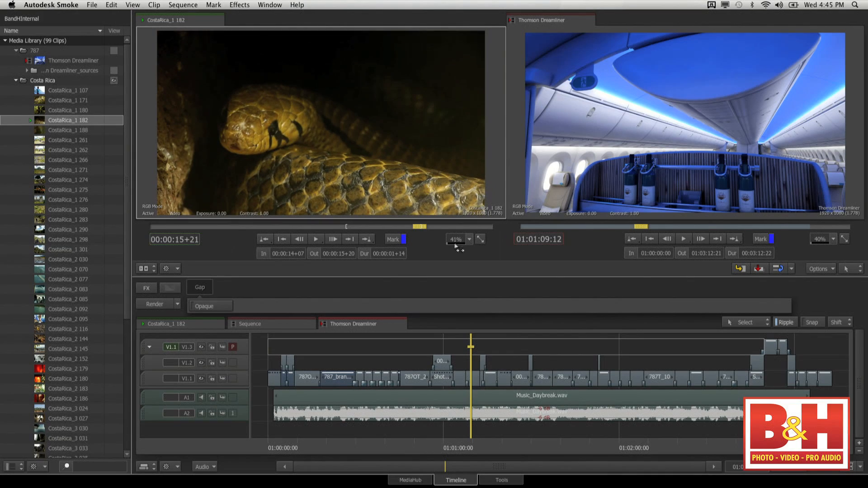
Enlarge the viewer area over the timeline and move the divider so the source viewer is wider than the sequence viewer
drag(481, 275, 497, 325)
drag(506, 261, 483, 262)
click(470, 298)
click(467, 308)
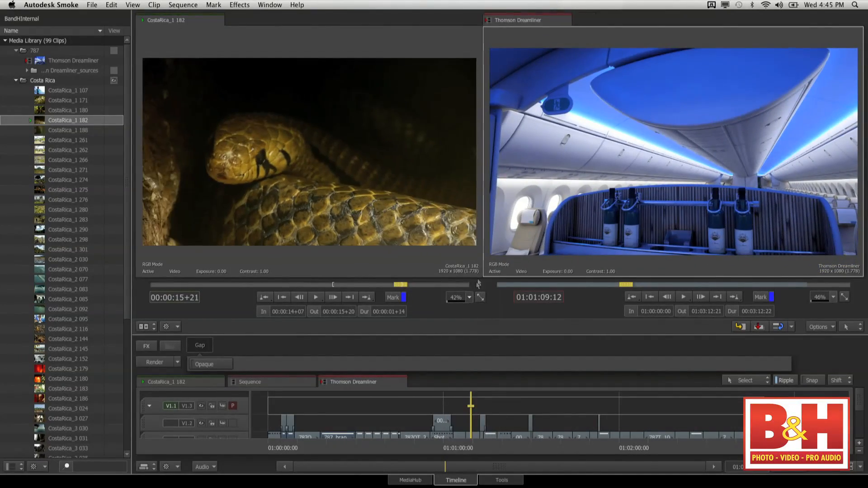
drag(481, 264, 512, 268)
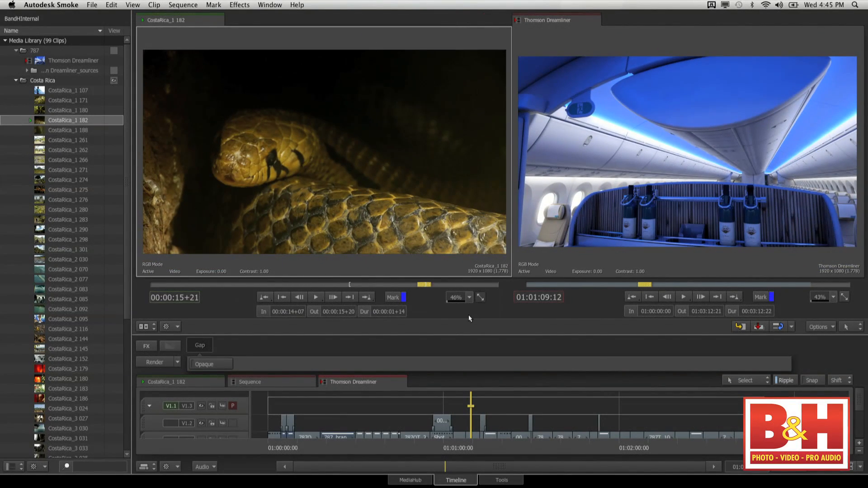
View the source clip full screen, step back through the clips to CostaRica_3 099, and play the macaw footage
click(480, 297)
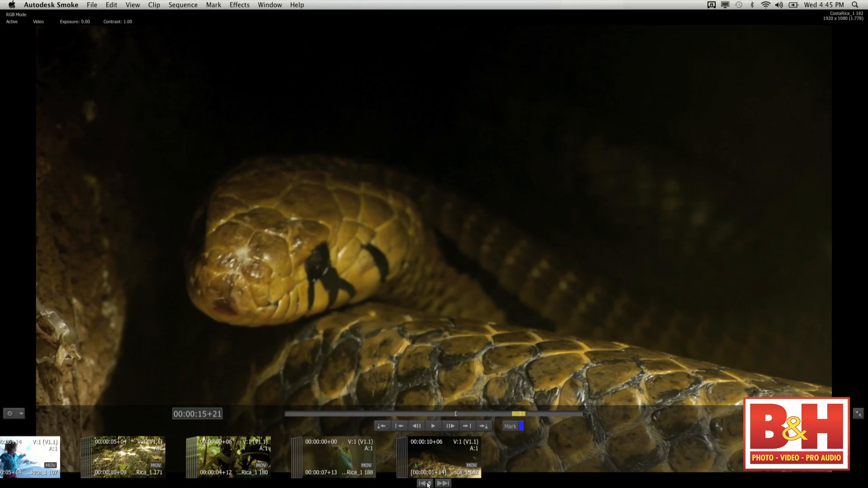
click(427, 484)
click(427, 484)
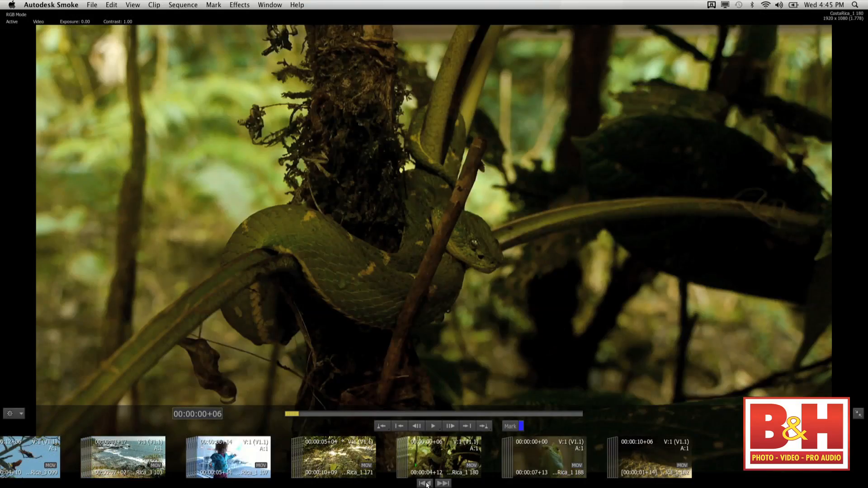
click(426, 484)
click(427, 485)
click(427, 484)
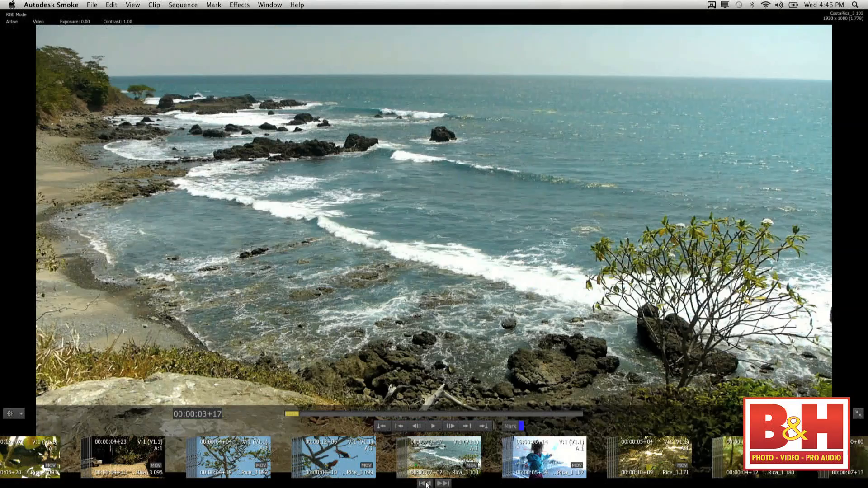
click(427, 484)
click(434, 426)
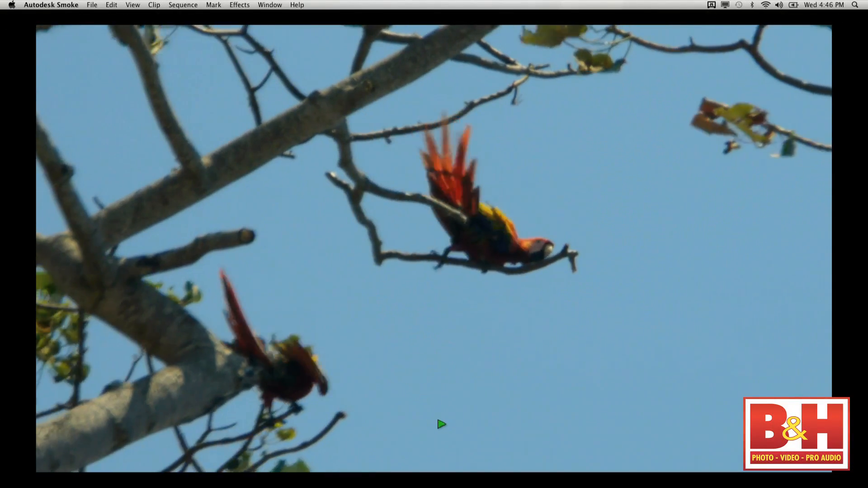
click(442, 424)
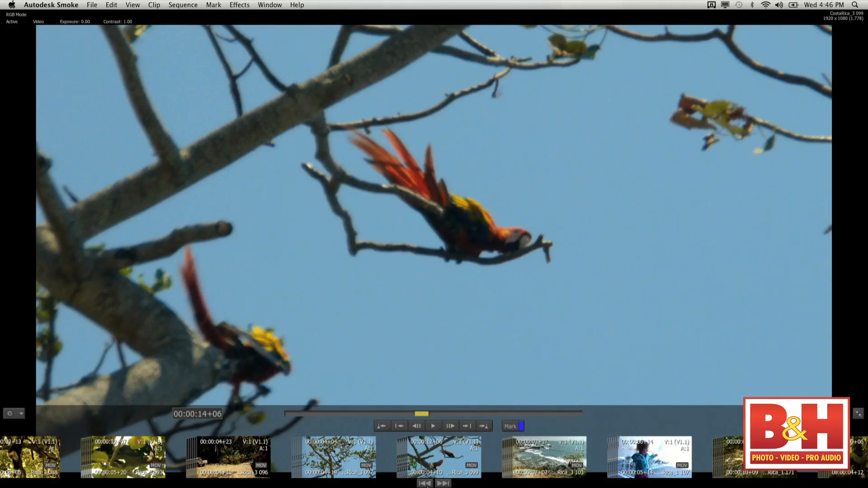
Go back to clip CostaRica_3 093, play the monkey footage, and leave the full-screen view
click(424, 483)
click(433, 427)
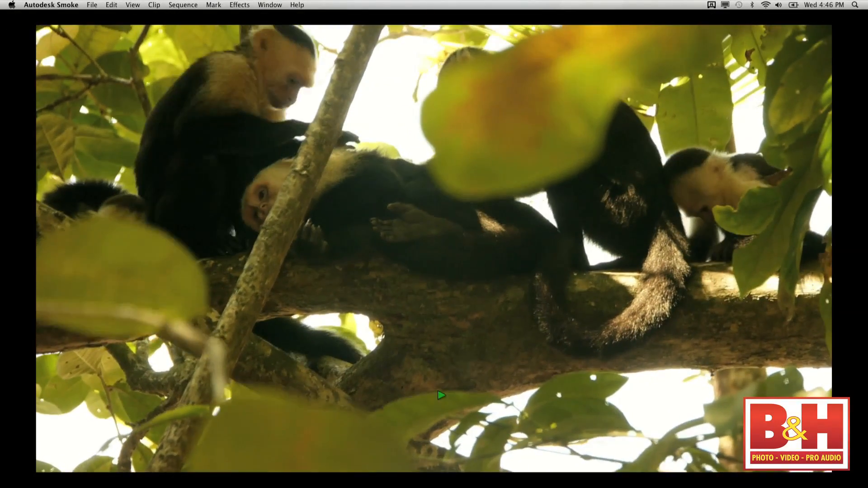
click(438, 396)
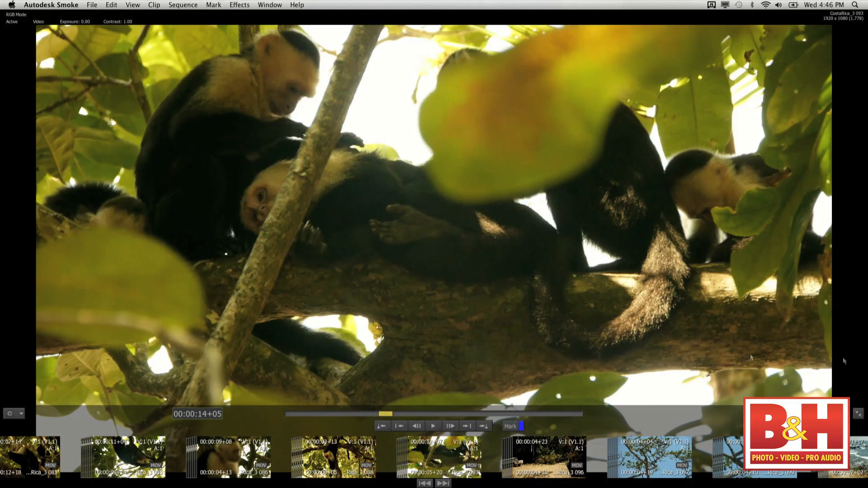
click(858, 414)
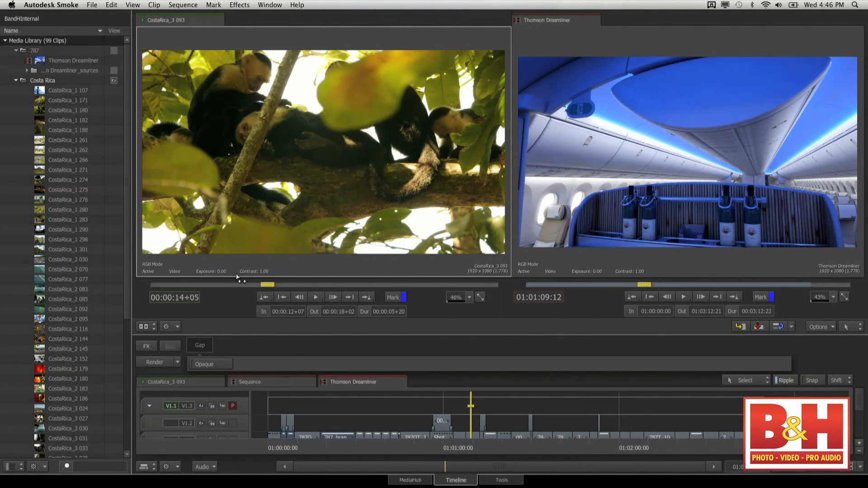
Show the clip in the single Player layout and return to the Source - Sequence layout
click(147, 329)
click(177, 316)
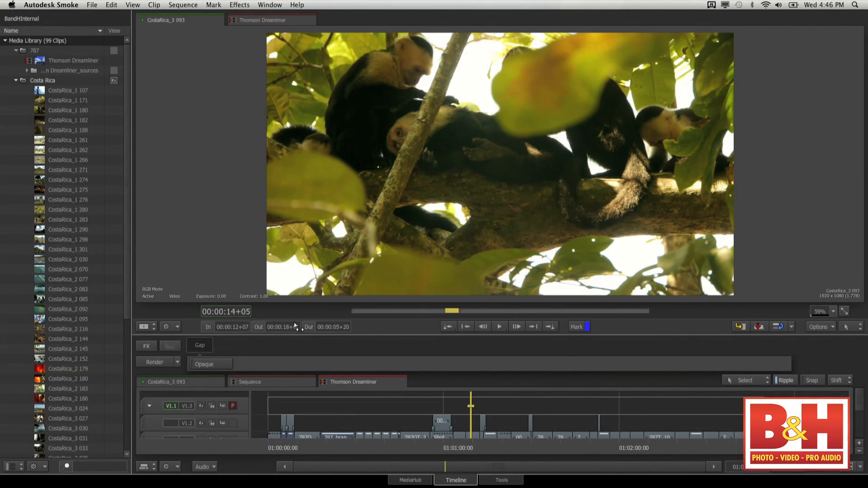
click(144, 327)
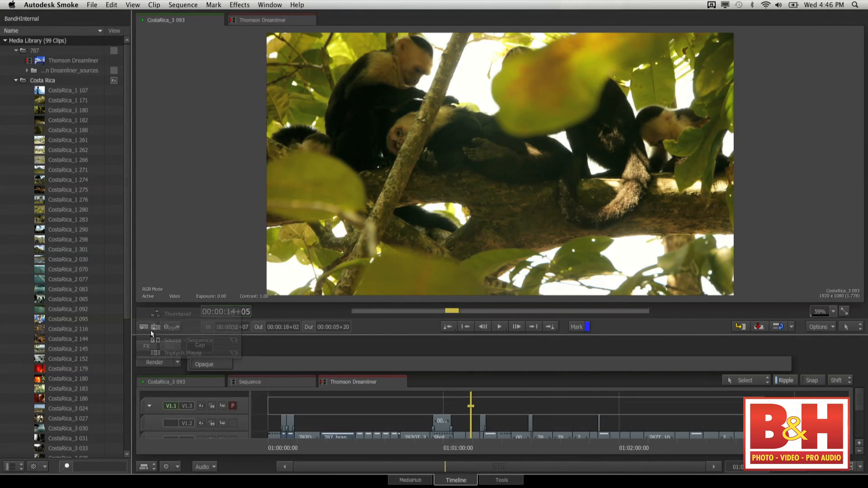
click(175, 340)
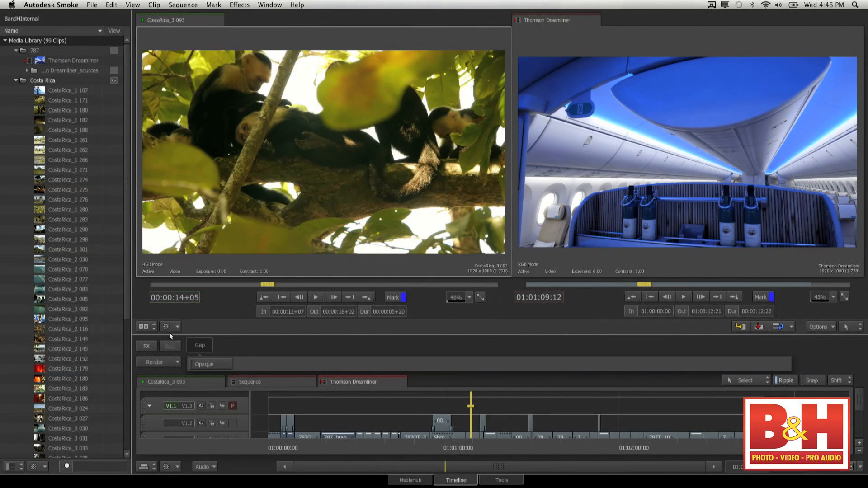
Switch the viewer to the Triptych Player layout and resize its views so the first is narrower and the third is wider
click(149, 329)
click(165, 343)
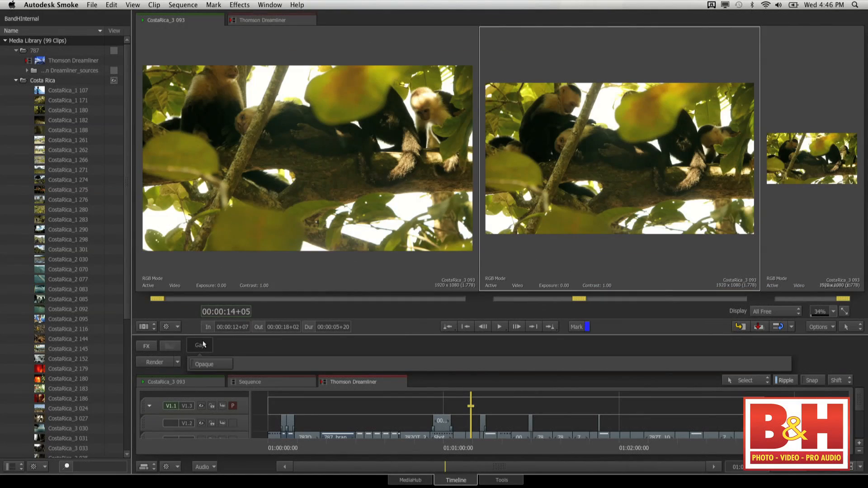
drag(760, 227, 701, 229)
drag(479, 258, 422, 259)
click(434, 262)
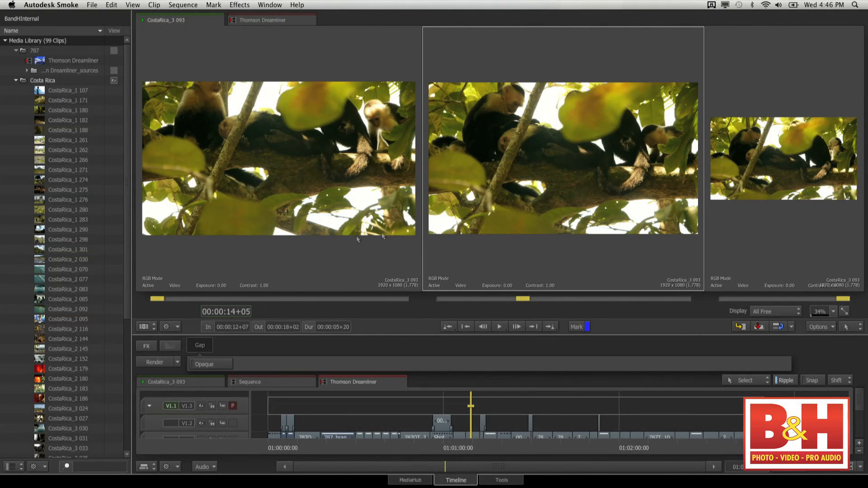
Scrub the first triptych view of the monkey clip, load CostaRica_1 271, and scrub its first view to 00:00:05+12
drag(158, 299, 181, 302)
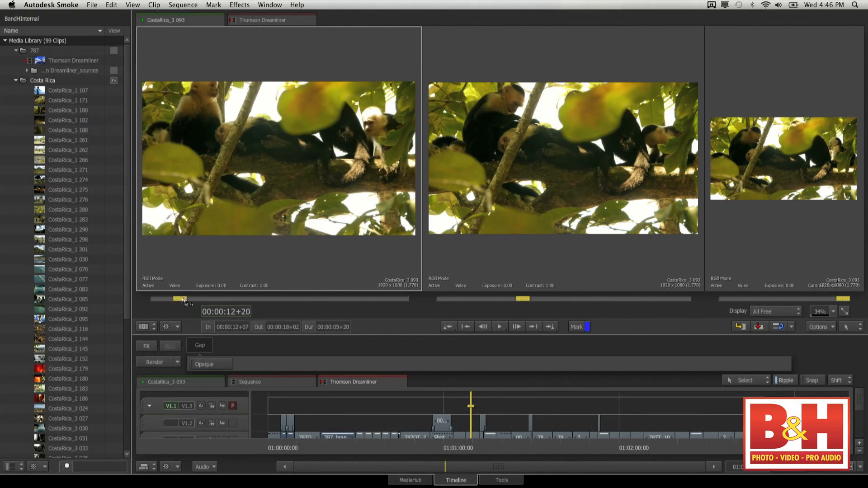
click(44, 171)
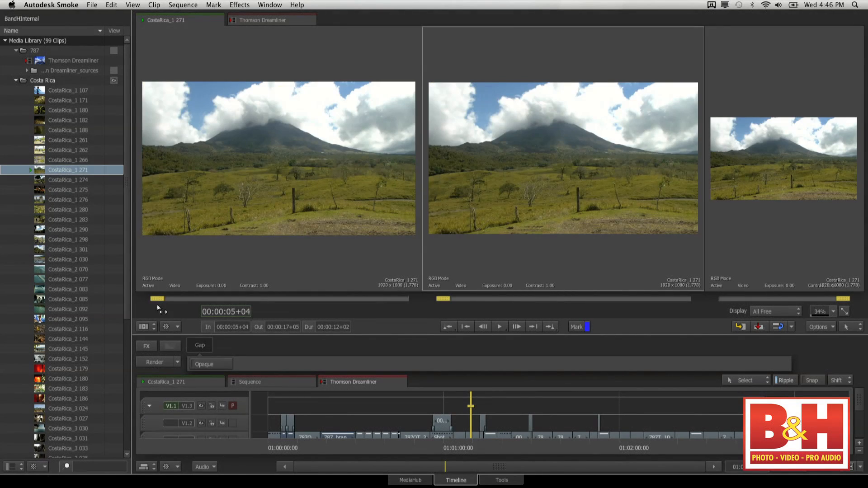
drag(159, 302, 166, 302)
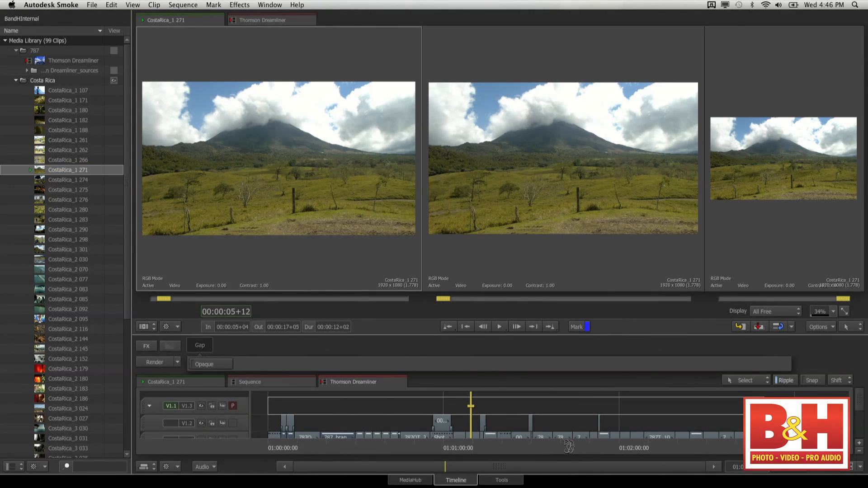
Scrub the Thomson Dreamliner sequence to 01:01:41:13 and set the third triptych view to 01:01:43:12
drag(573, 446, 563, 447)
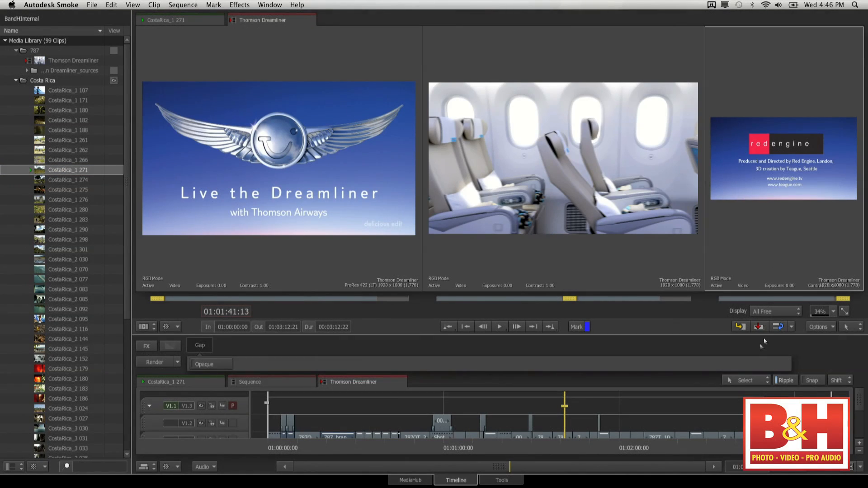
drag(844, 299, 791, 303)
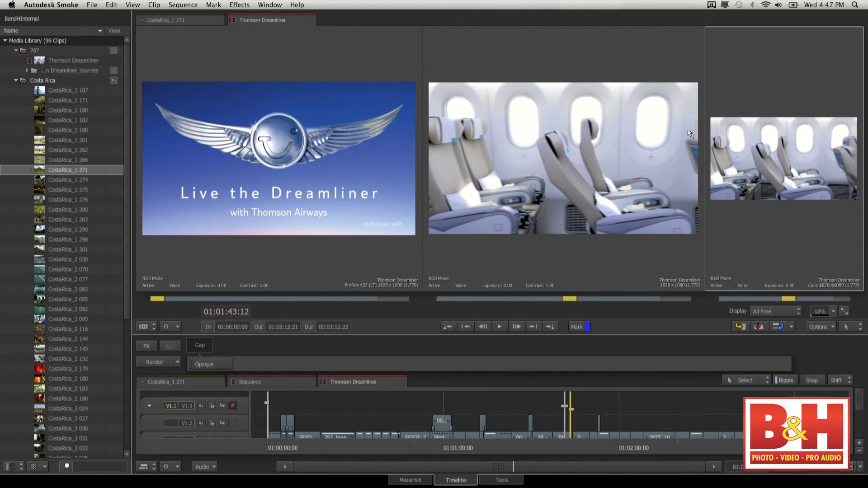
Switch to the Thumbnail layout and spread the Thomson Dreamliner, CostaRica_1 271, 182 and 188 thumbnails freely across the desktop
mouse_move(865, 132)
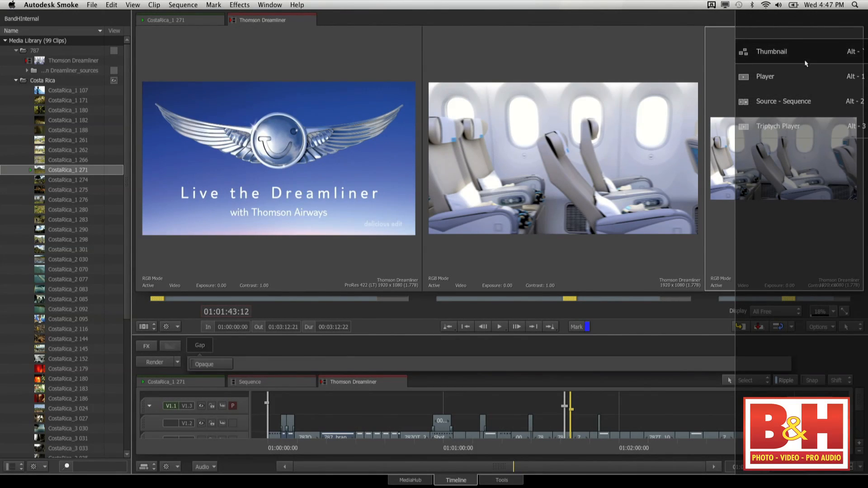
click(791, 57)
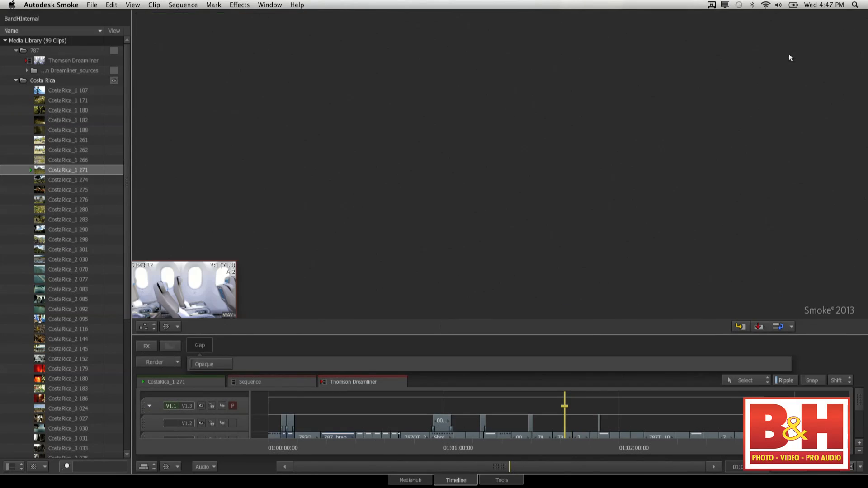
click(77, 81)
drag(193, 304, 333, 264)
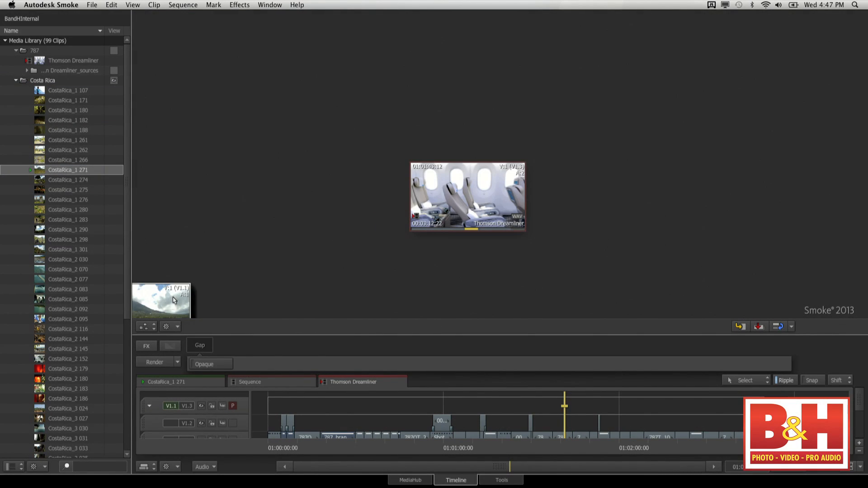
drag(280, 167, 280, 167)
drag(184, 289, 293, 237)
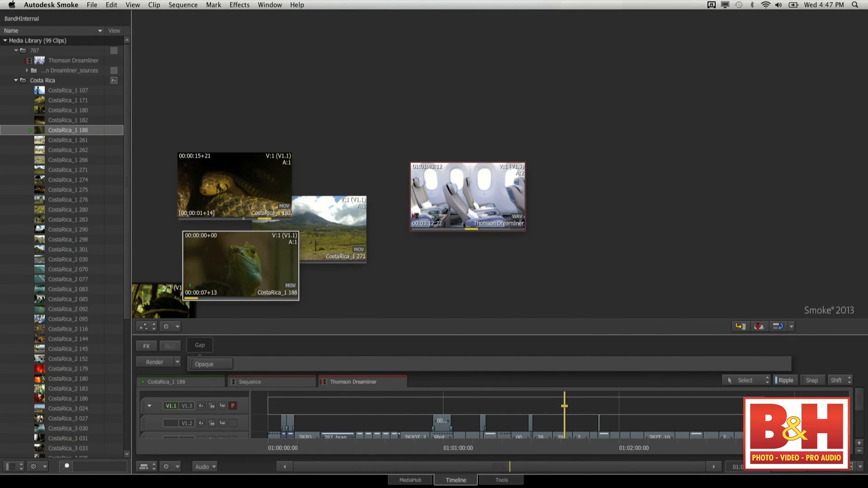
Arrange the thumbnails with Clean Up All and scrub the CostaRica_3 044 cloud clip to 00:00:03+20
click(173, 328)
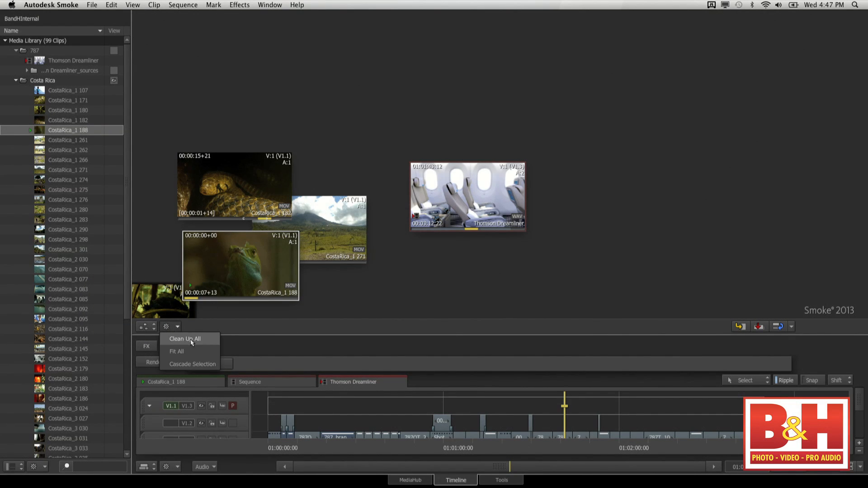
click(189, 339)
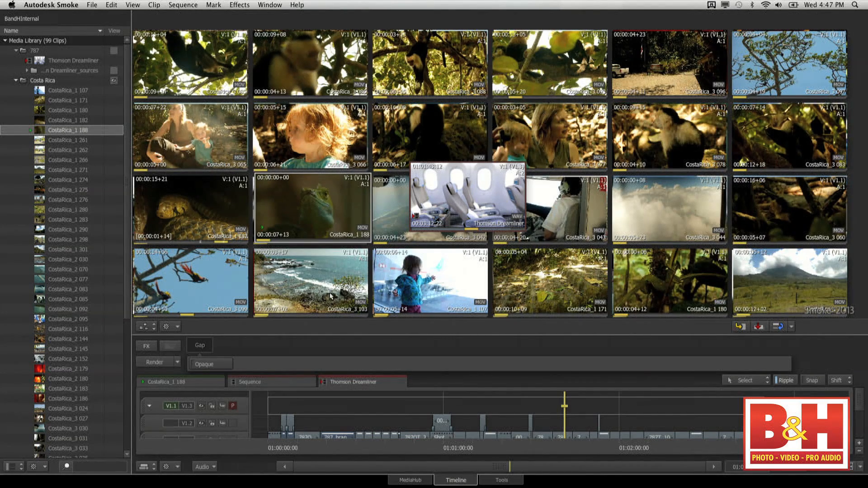
drag(648, 240, 834, 246)
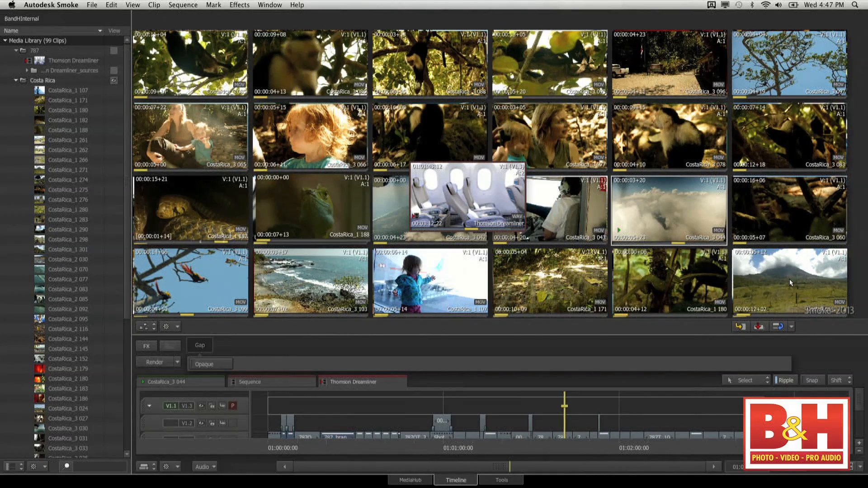
Fit all thumbnails into the view and move the Thomson Dreamliner thumbnail to the empty space above the clip grid
click(171, 328)
click(205, 352)
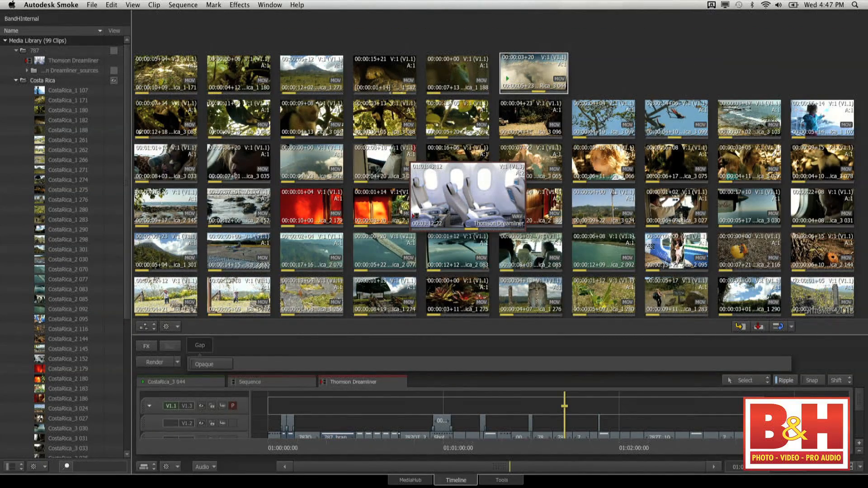
drag(463, 202, 705, 51)
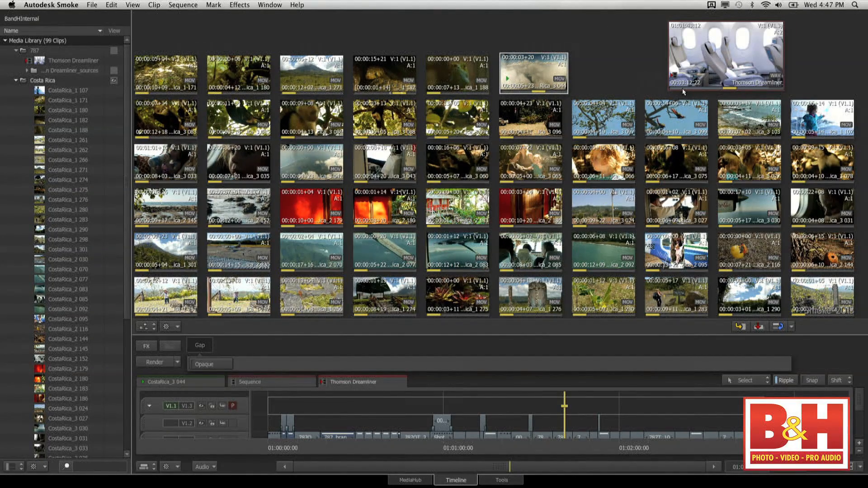
Return to the Source - Sequence layout with a taller timeline area and move the sequence positioner to 01:00:10:05
key(alt+3)
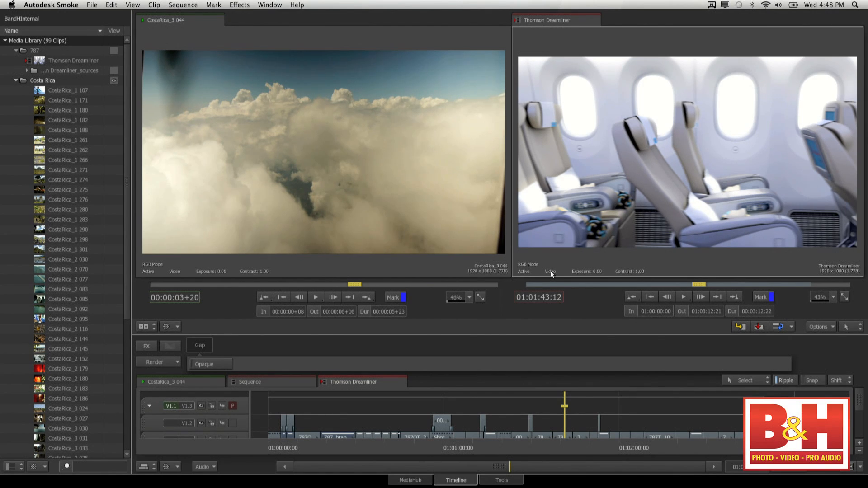
drag(486, 334, 488, 233)
drag(367, 439, 298, 438)
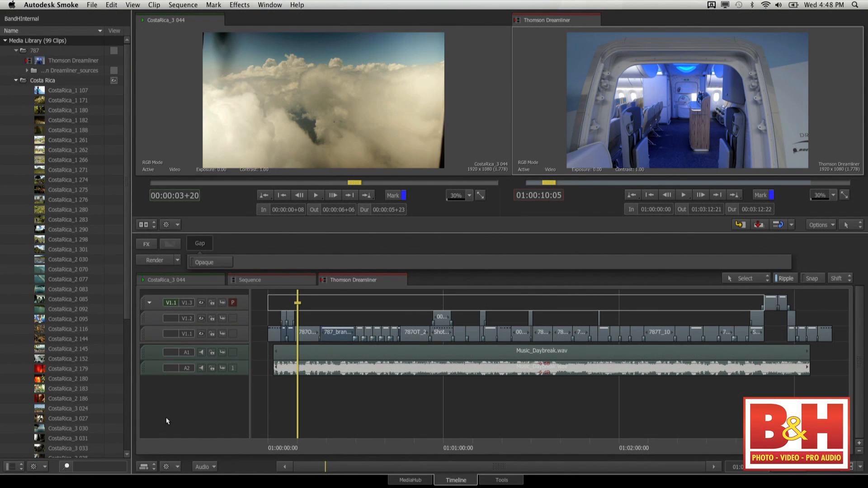
Add a stereo audio track below the existing audio tracks of the Thomson Dreamliner sequence and remove it again
right_click(213, 397)
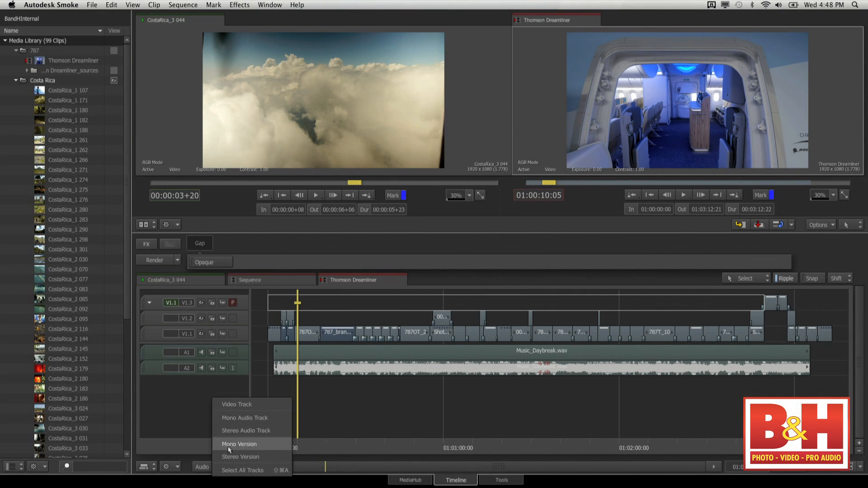
click(243, 430)
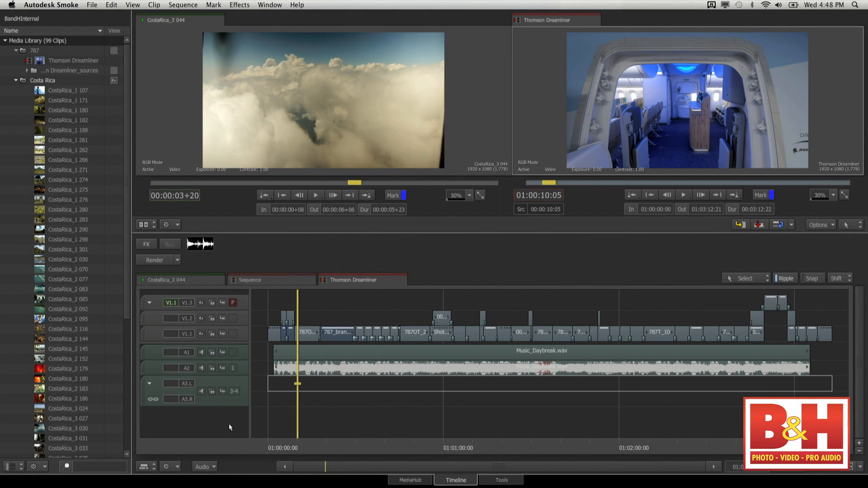
mouse_move(145, 394)
mouse_down()
mouse_move(150, 387)
mouse_move(154, 400)
mouse_up()
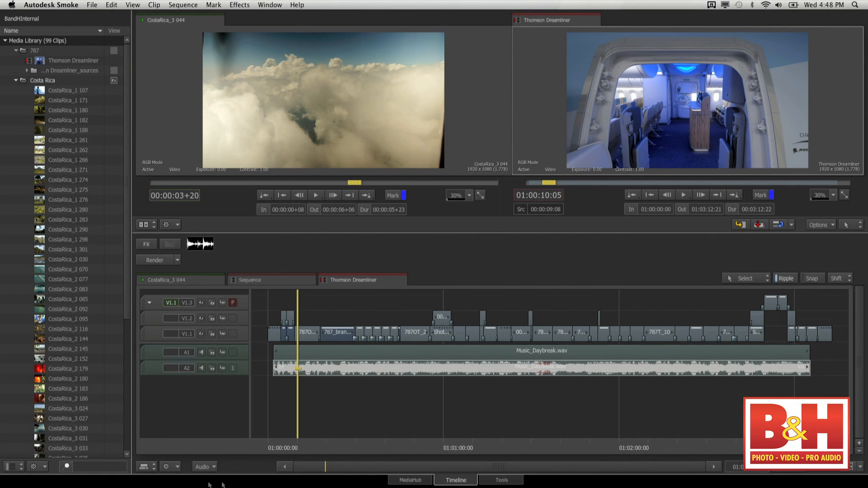
Load CostaRica_2 070 into the source viewer and move the enlarged sequence timeline's positioner to 01:01:20:23
double_click(54, 270)
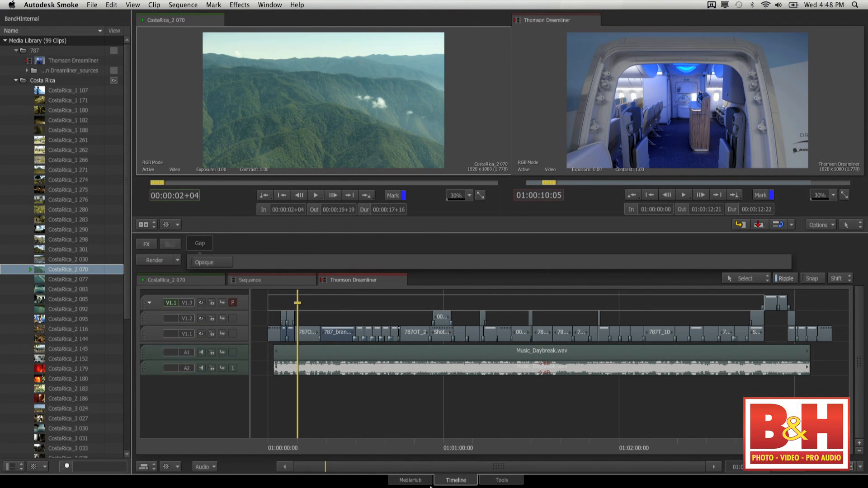
drag(296, 447, 539, 442)
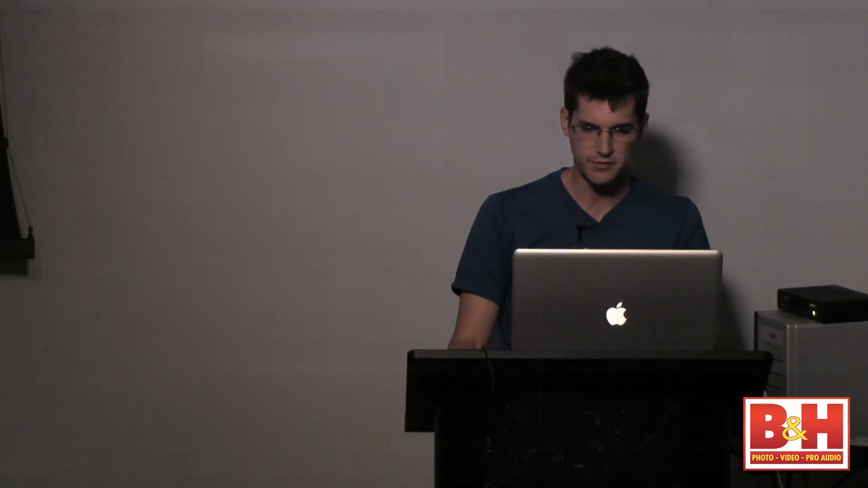
mouse_move(480, 445)
mouse_down()
mouse_move(473, 447)
mouse_move(493, 446)
mouse_up()
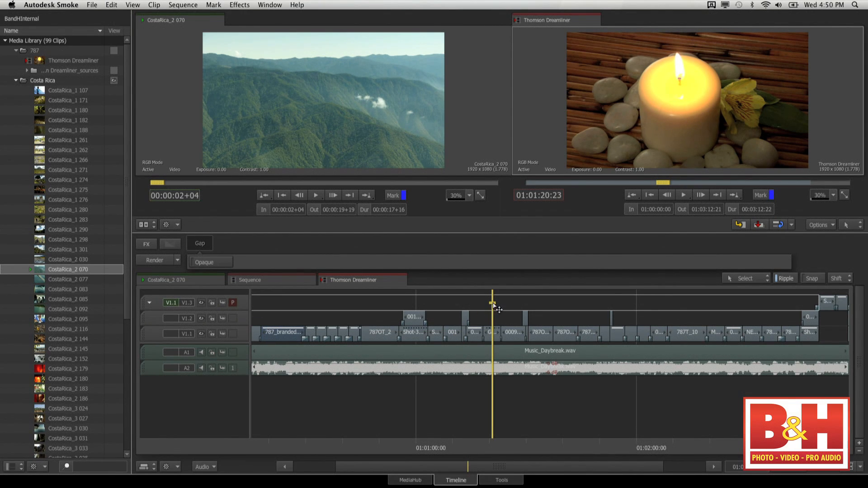
Shift the positioner's focus point between tracks V1.1 and V1.2 at 01:01:20:23, ending on V1.3
click(498, 337)
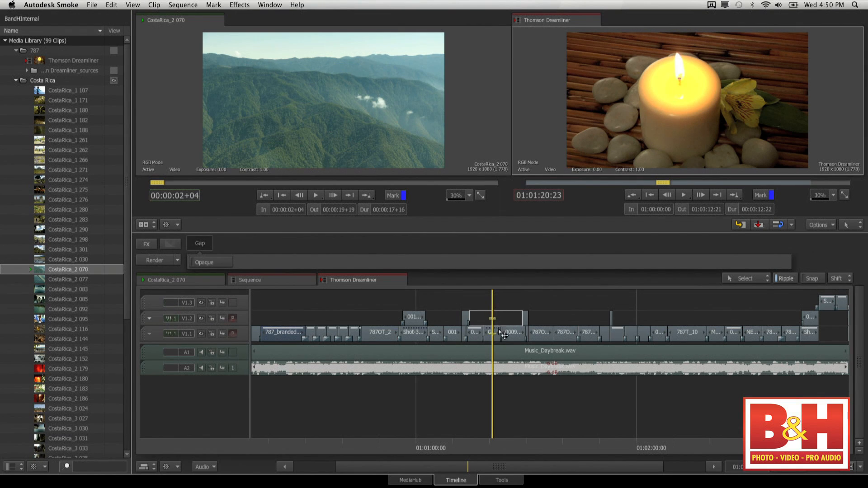
click(504, 337)
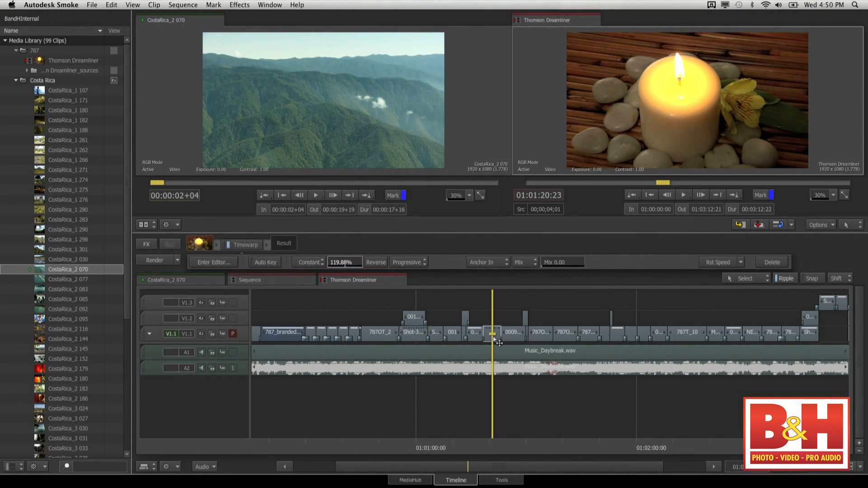
drag(499, 341, 496, 318)
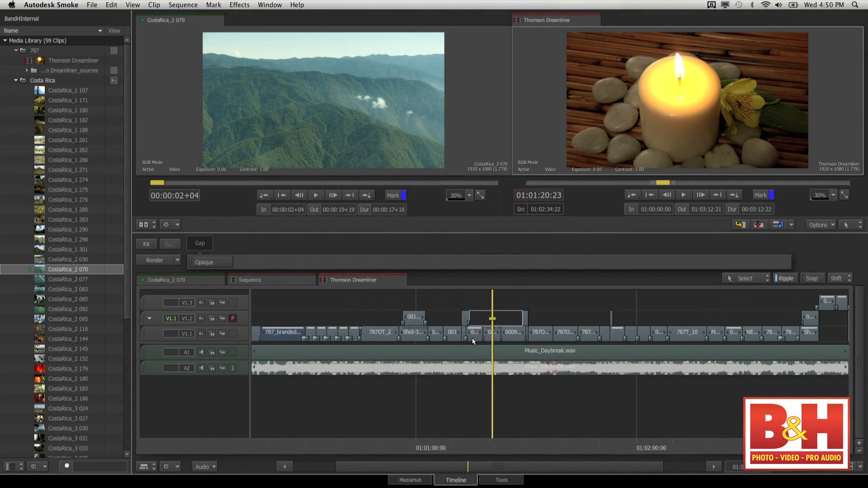
click(493, 306)
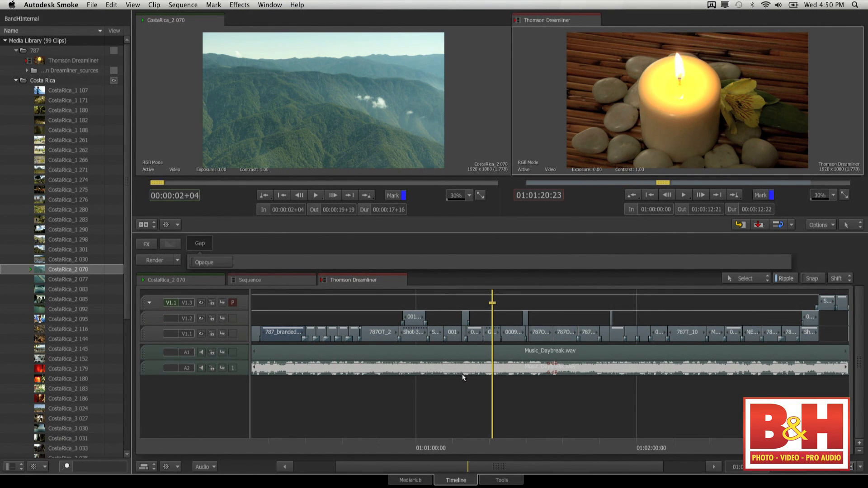
Look up the K keystroke's assignment in the keyboard shortcut editor and close the editor
click(50, 4)
click(59, 24)
mouse_move(365, 47)
mouse_down()
mouse_move(363, 180)
mouse_move(364, 61)
mouse_up()
key(k)
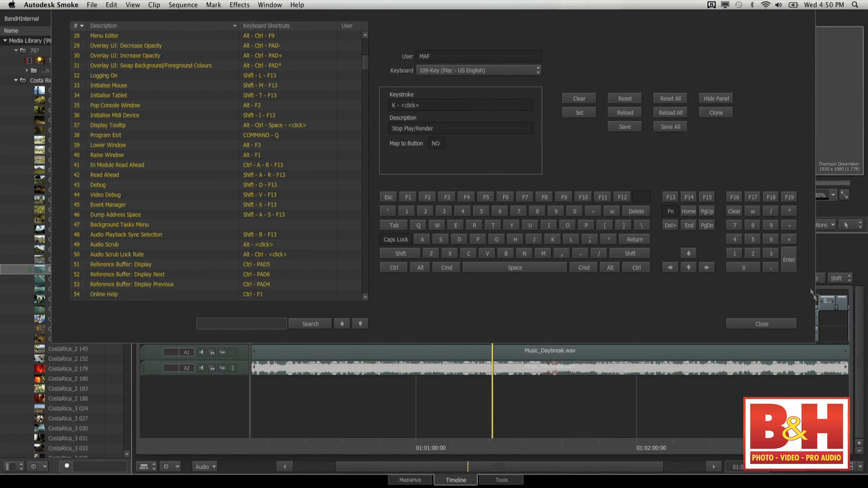
click(770, 326)
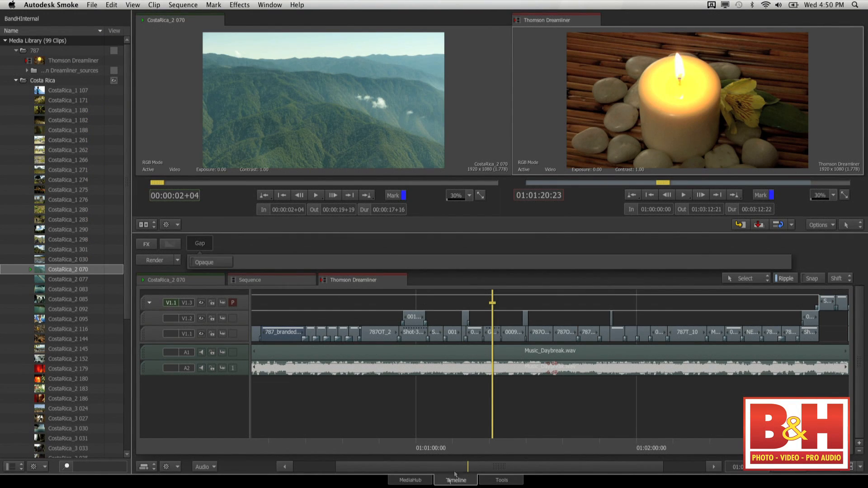
Move the positioner forward in the sequence and step back and forth through the edit points on track V1.1
drag(472, 444, 549, 446)
key(Down)
key(Down)
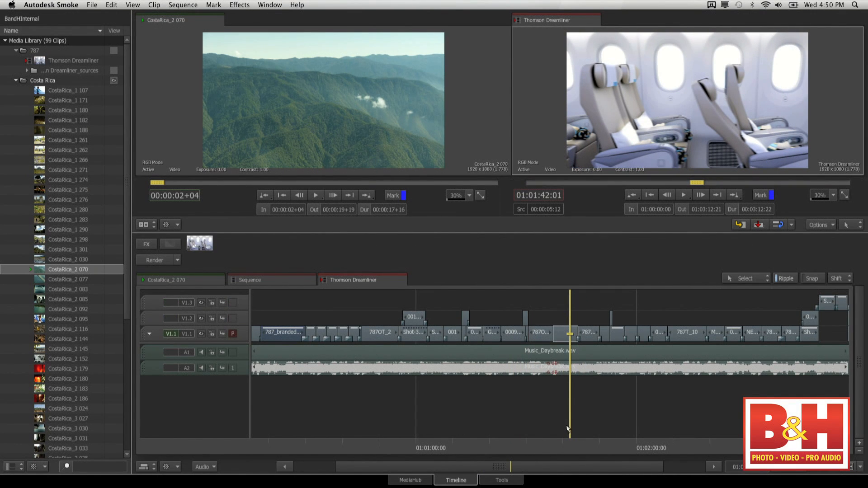
key(Up)
key(Up)
key(Up)
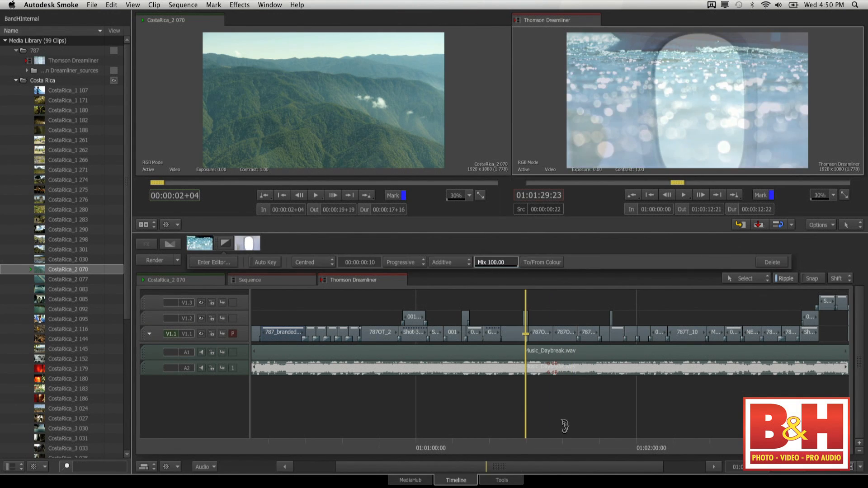
key(Up)
key(Up)
key(Down)
key(Down)
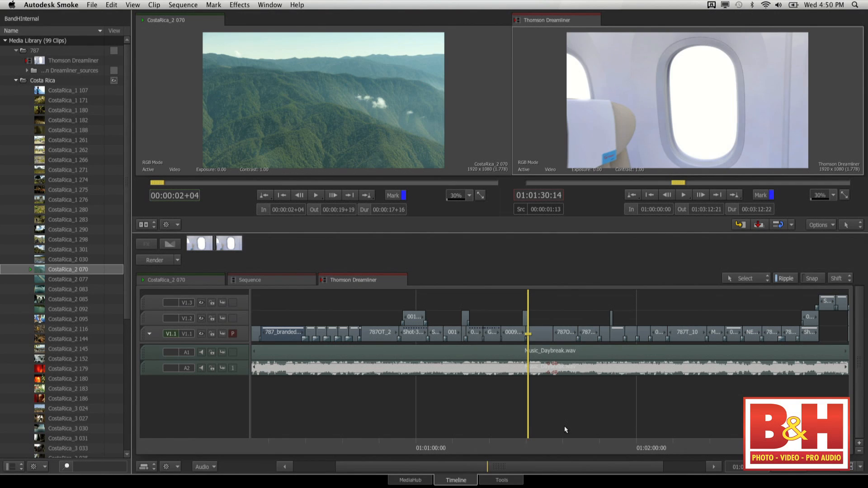
key(Down)
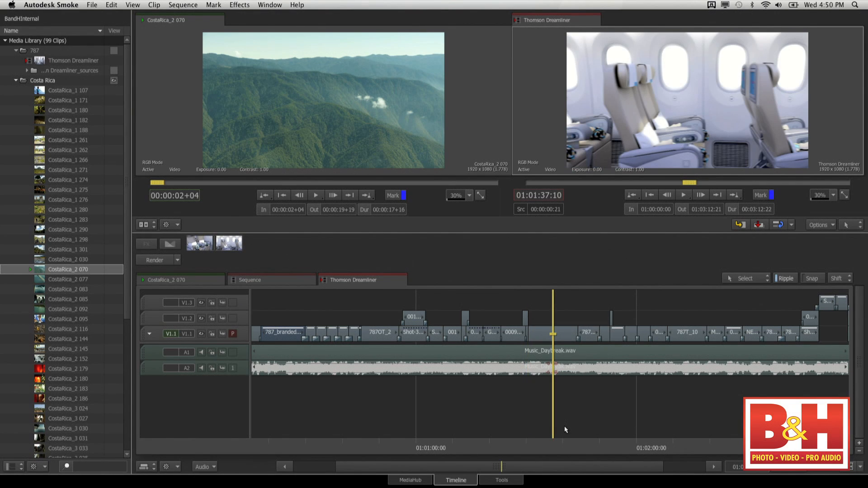
Mark In at 01:01:42:06 and Out at 01:01:47:17 in the sequence, and replace the marks with the extent of the current segment
click(571, 443)
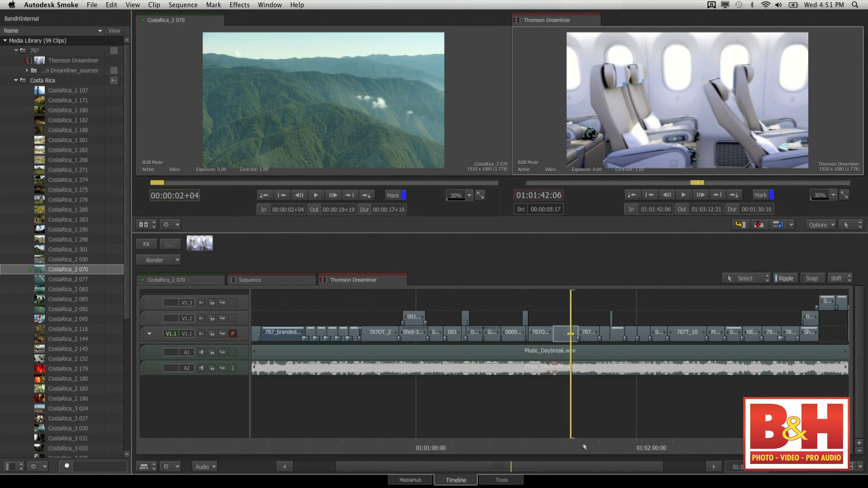
key(i)
drag(582, 446, 591, 444)
key(o)
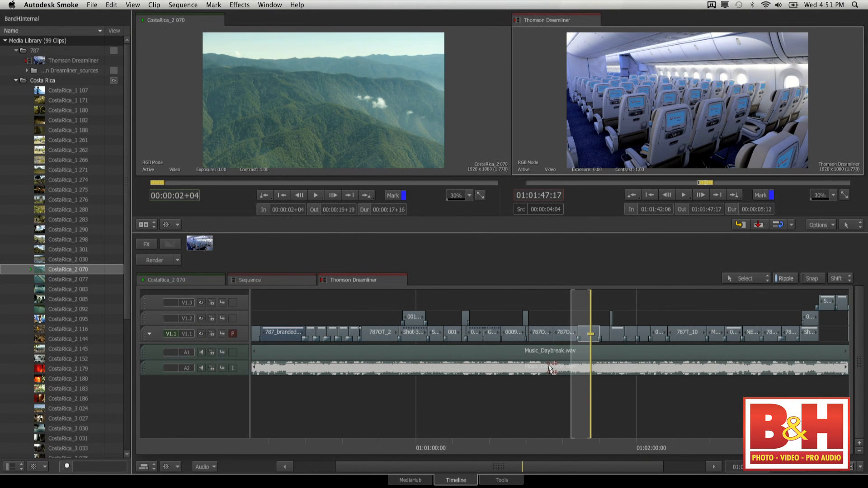
key(x)
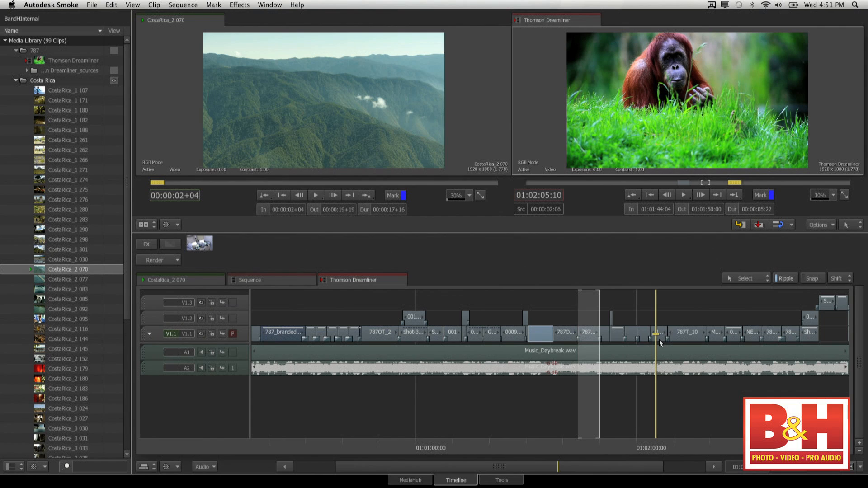
Add a Colour Correct effect to the orangutan clip on V1.1 and set its saturation to 85
click(660, 341)
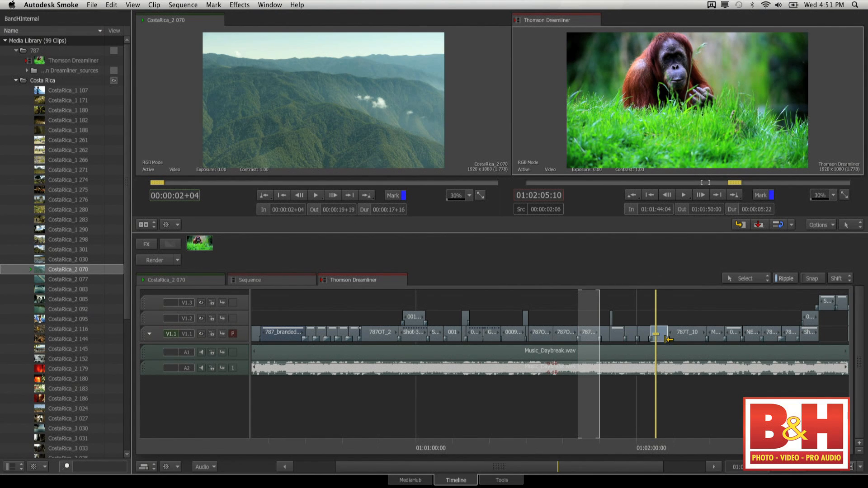
right_click(660, 338)
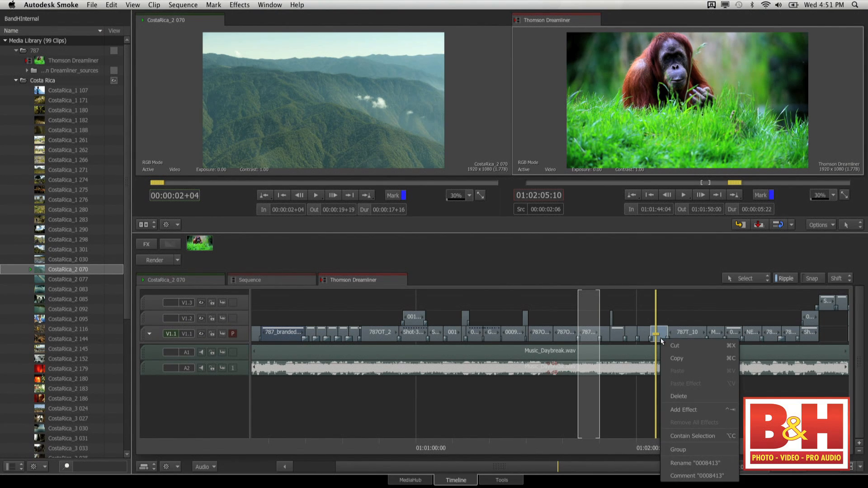
click(683, 410)
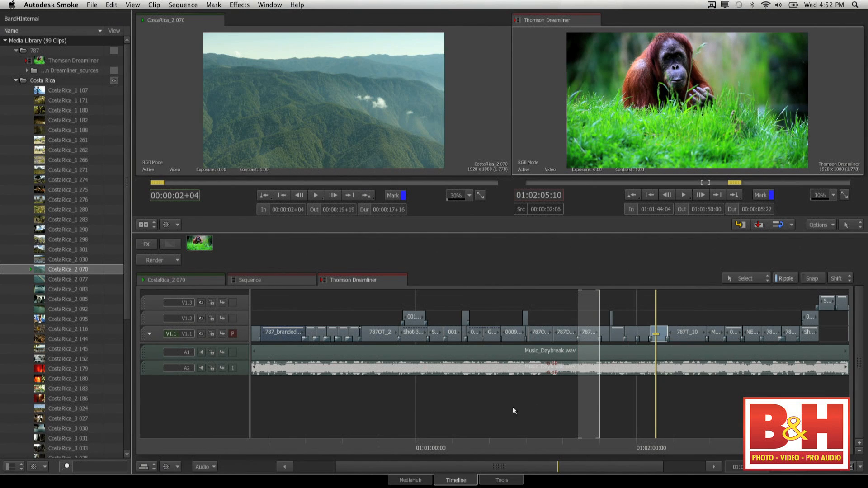
click(148, 245)
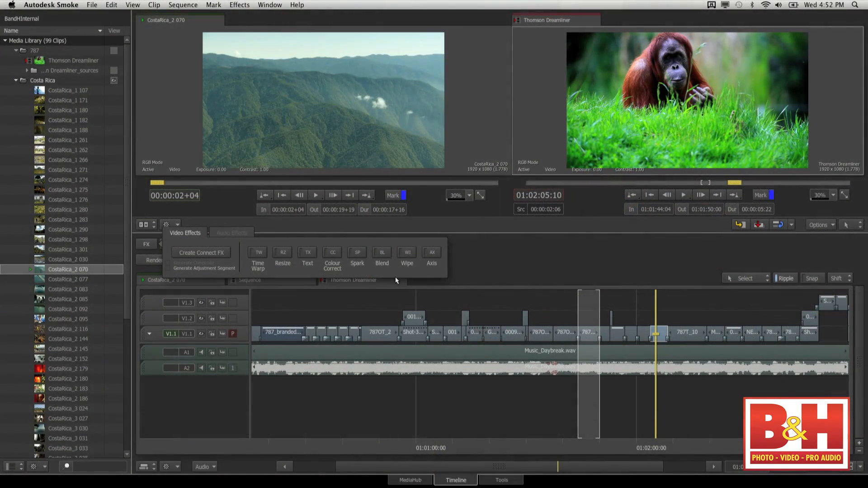
click(334, 252)
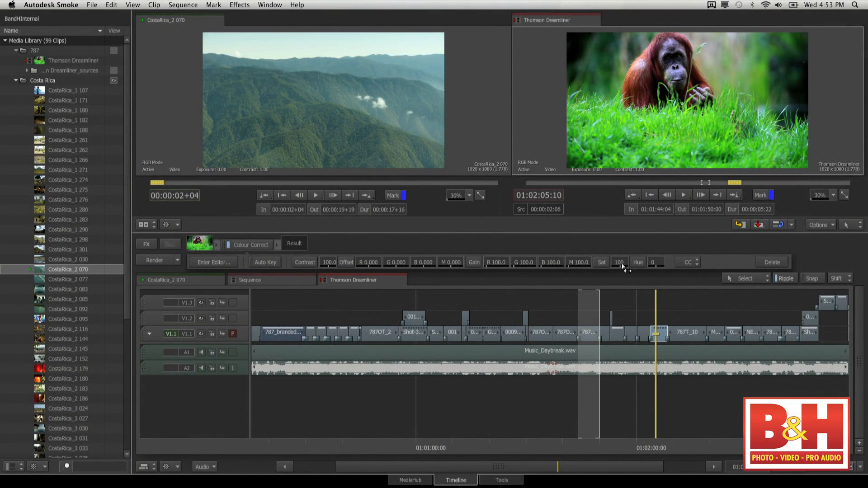
drag(624, 267, 565, 267)
drag(690, 446, 655, 446)
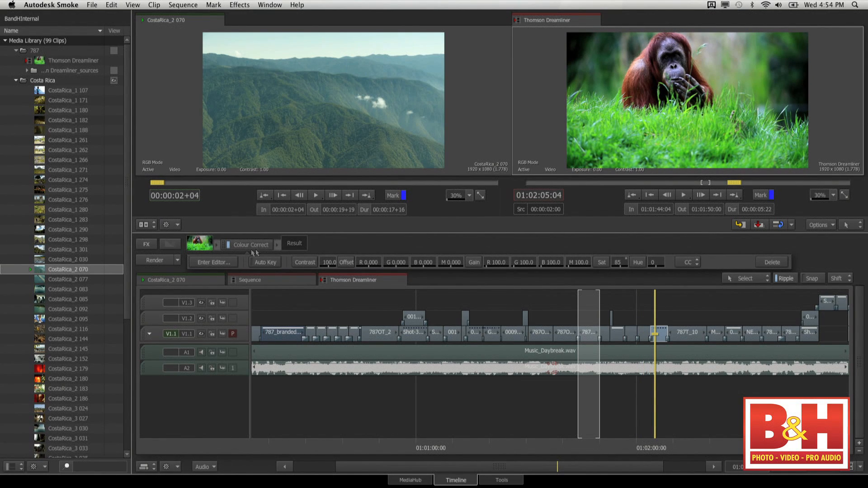
Copy the orangutan clip's Colour Correct effect onto the preceding fish clip and check that clip at 01:02:02:17
mouse_move(252, 243)
mouse_down()
mouse_move(655, 322)
mouse_move(617, 334)
mouse_move(644, 336)
mouse_up()
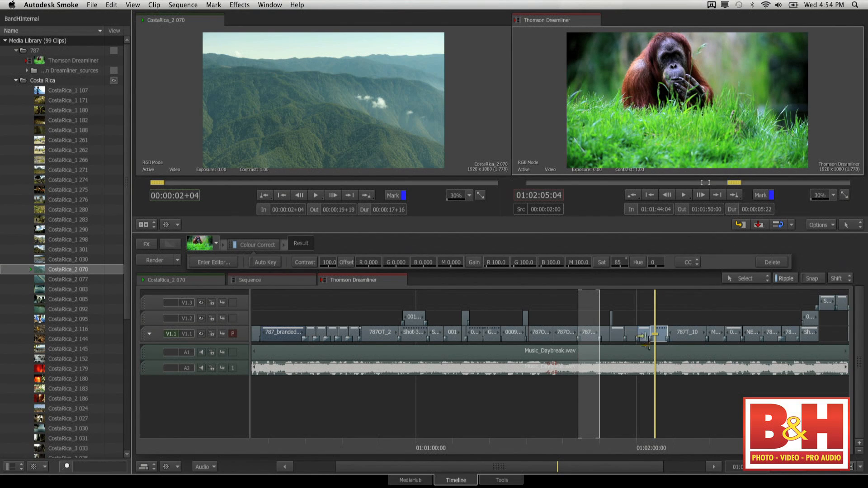
click(646, 441)
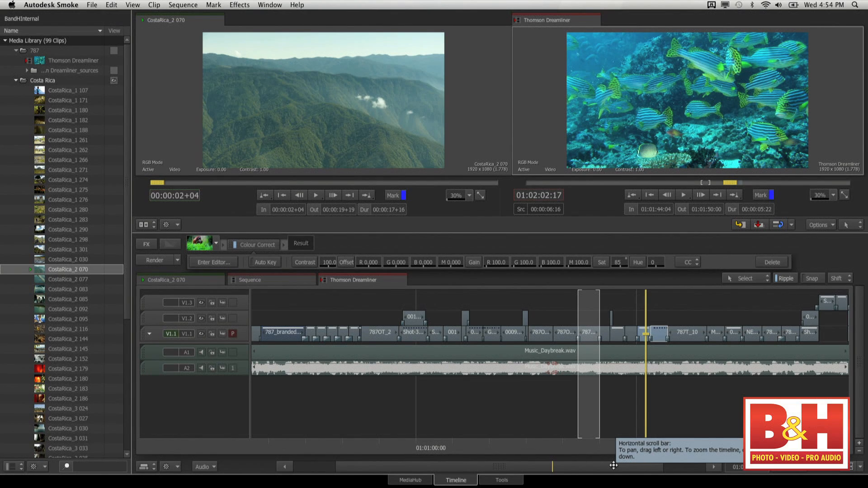
right_click(245, 245)
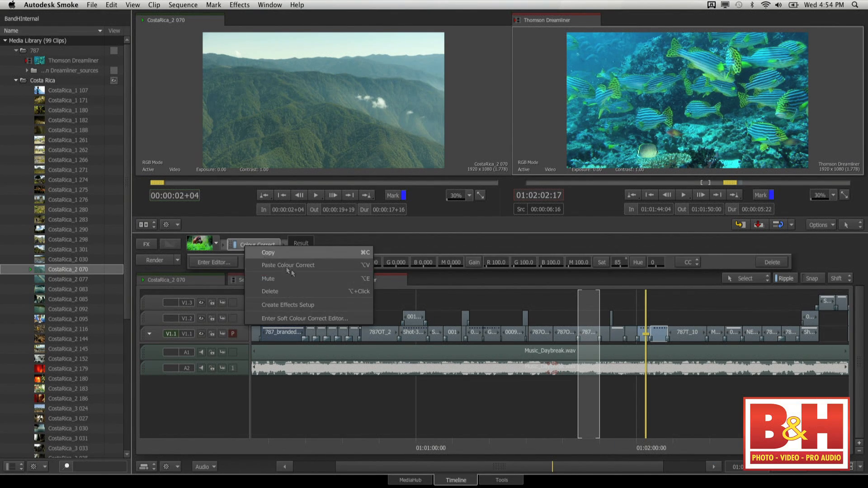
click(450, 240)
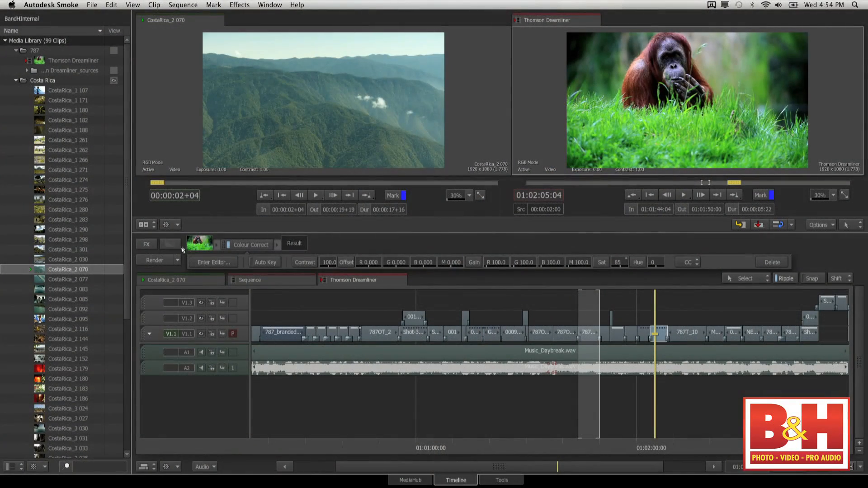
Add an Axis effect to the orangutan clip with 108% X and Y scale and a Y position of -47
click(157, 247)
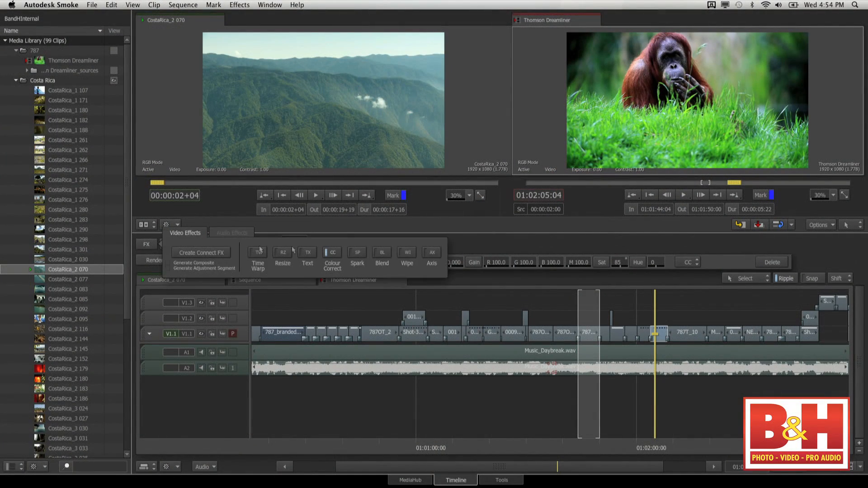
click(432, 253)
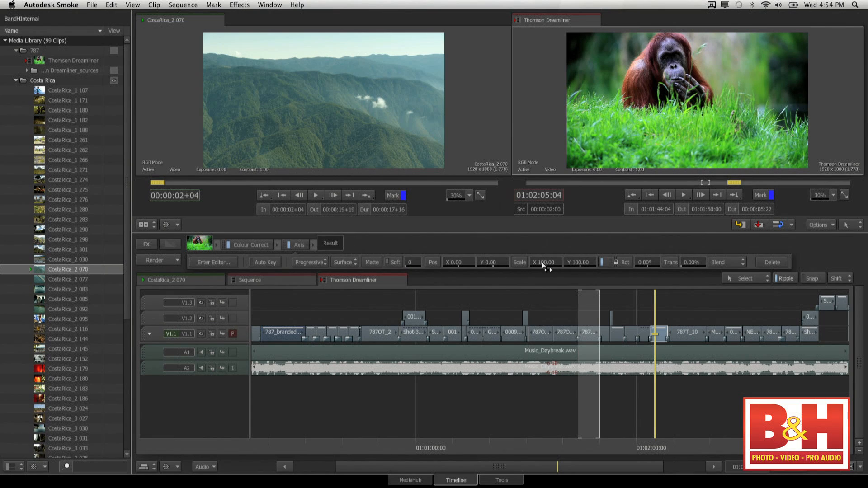
drag(548, 264, 402, 265)
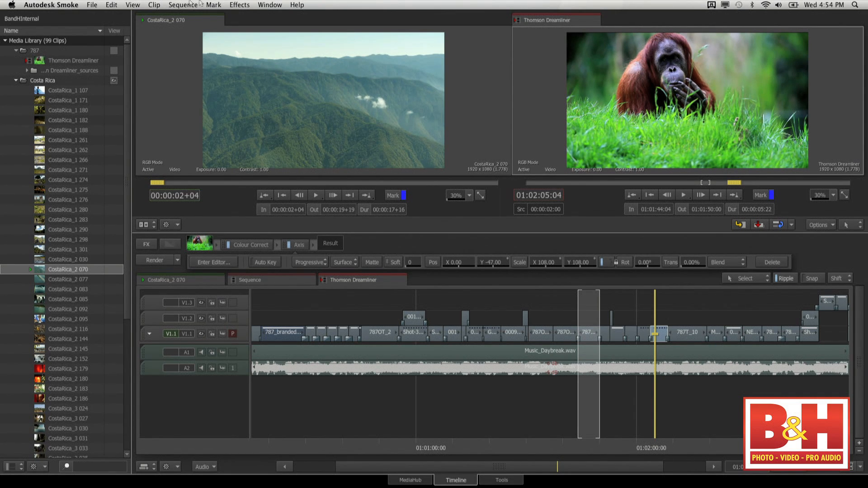
Examine the list of available video effects without adding another one to the orangutan clip
click(239, 4)
mouse_move(246, 17)
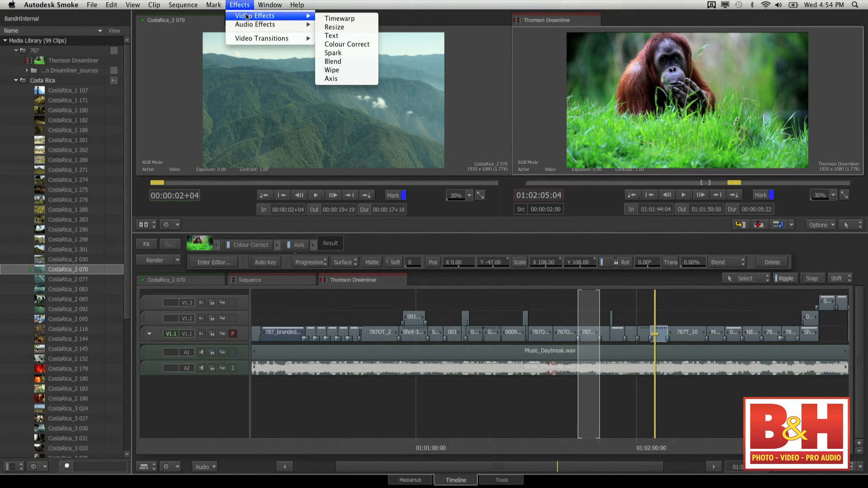
click(366, 79)
click(239, 5)
mouse_move(255, 16)
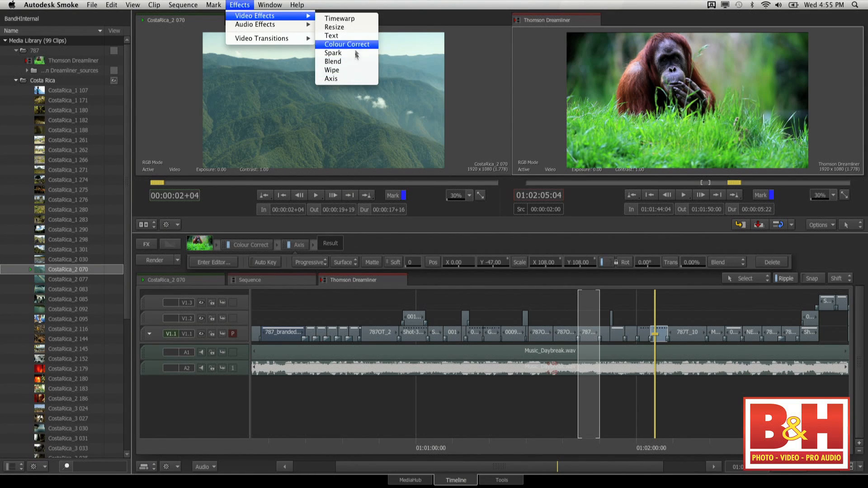
click(369, 10)
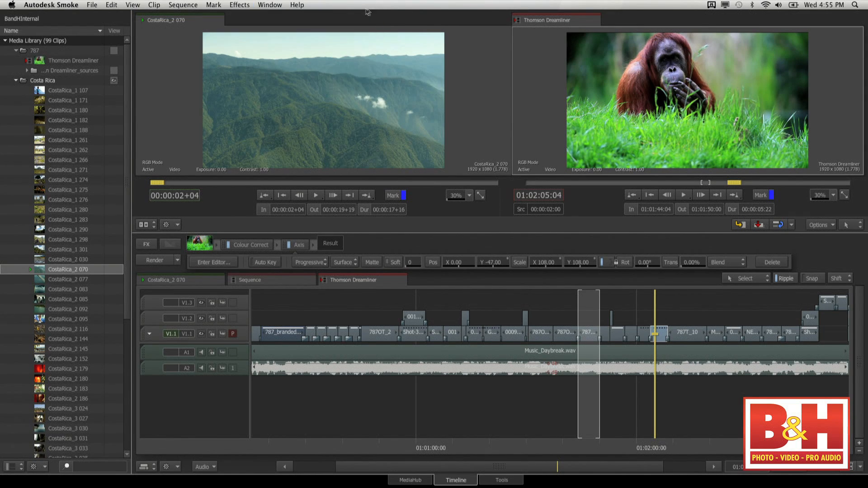
click(239, 4)
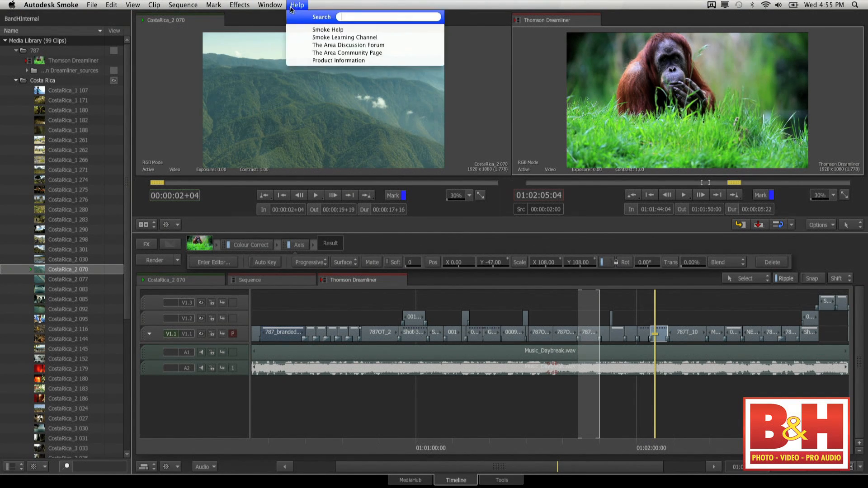
mouse_move(248, 17)
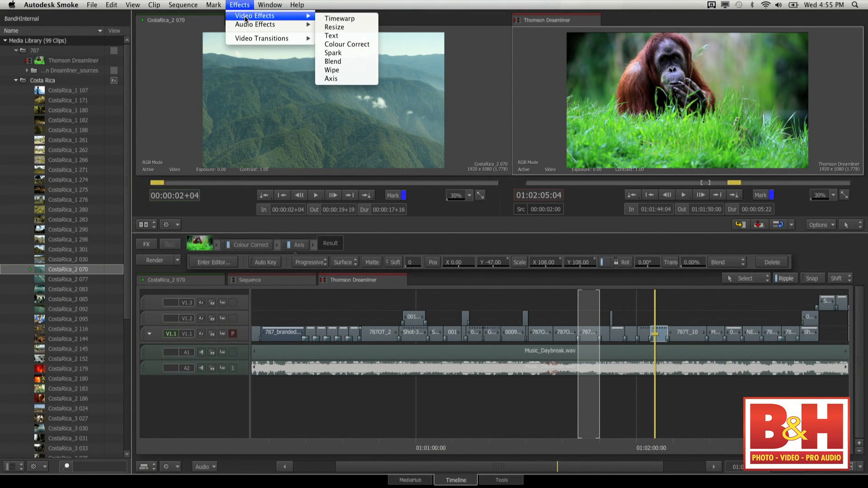
mouse_move(250, 40)
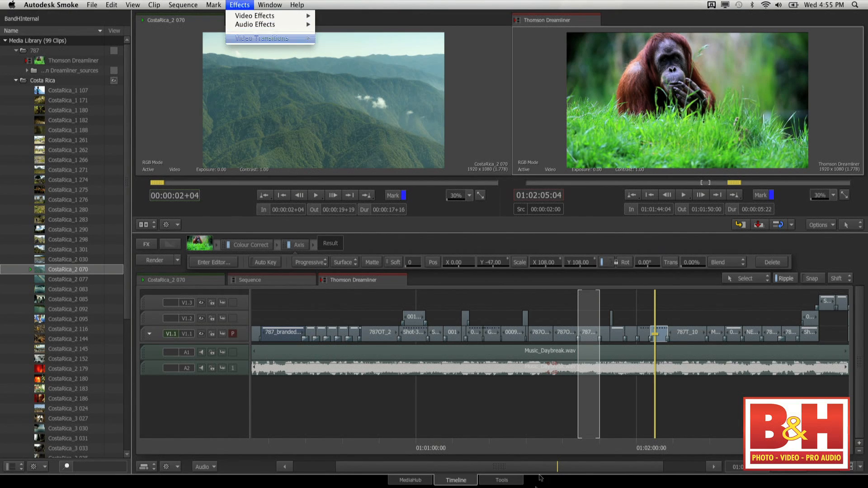
click(509, 416)
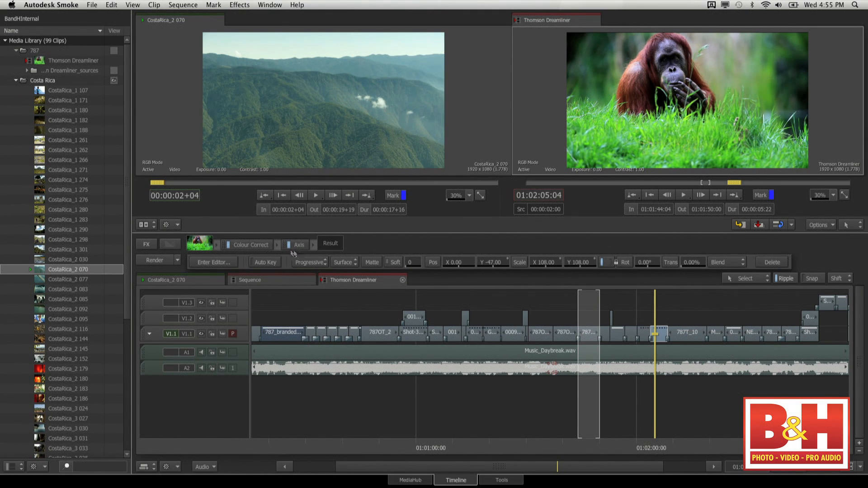
Set the saturation of the orangutan clip's Colour Correct effect to 124
click(267, 246)
click(301, 248)
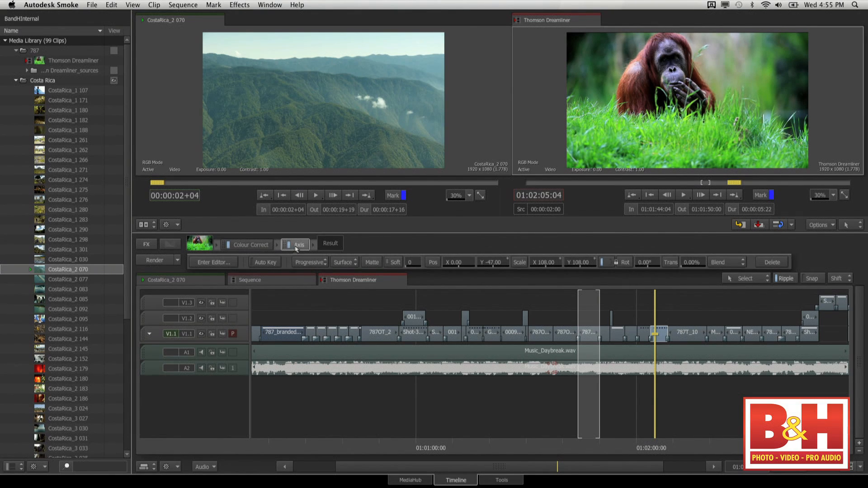
click(264, 250)
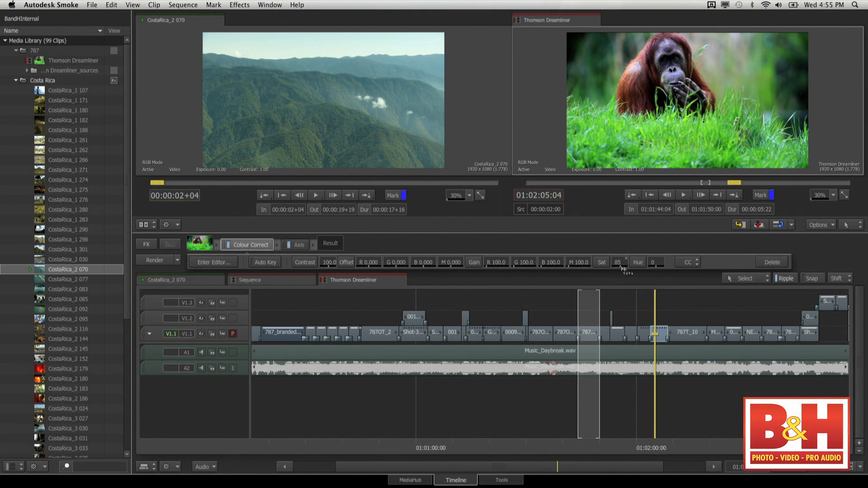
drag(620, 266, 759, 279)
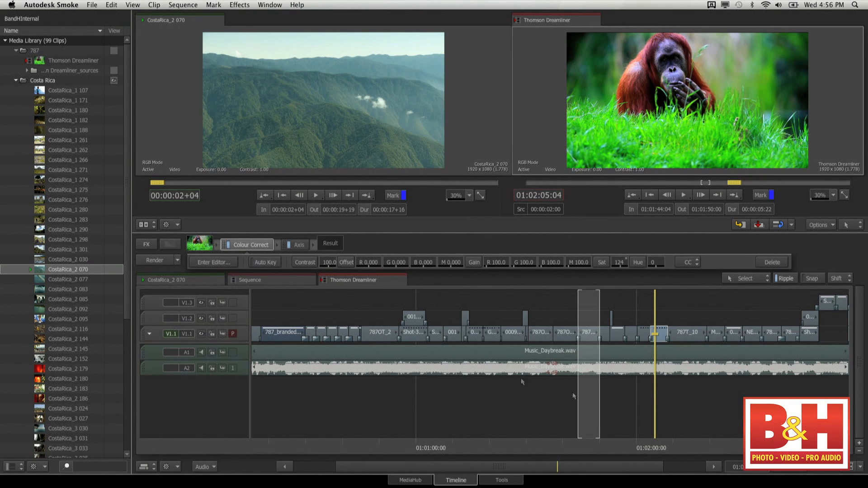
Copy the orangutan clip's Colour Correct effect onto the preceding fish clip and check that clip at 01:02:02:14
drag(251, 244, 641, 330)
click(650, 441)
click(644, 440)
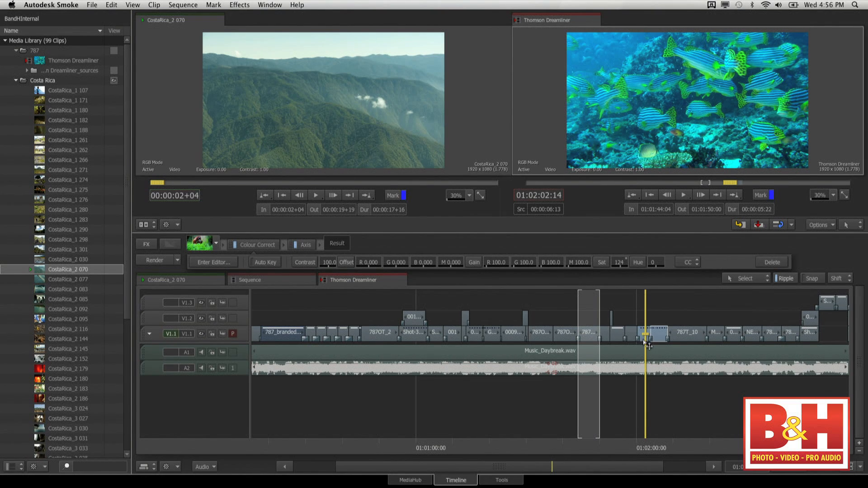
click(661, 319)
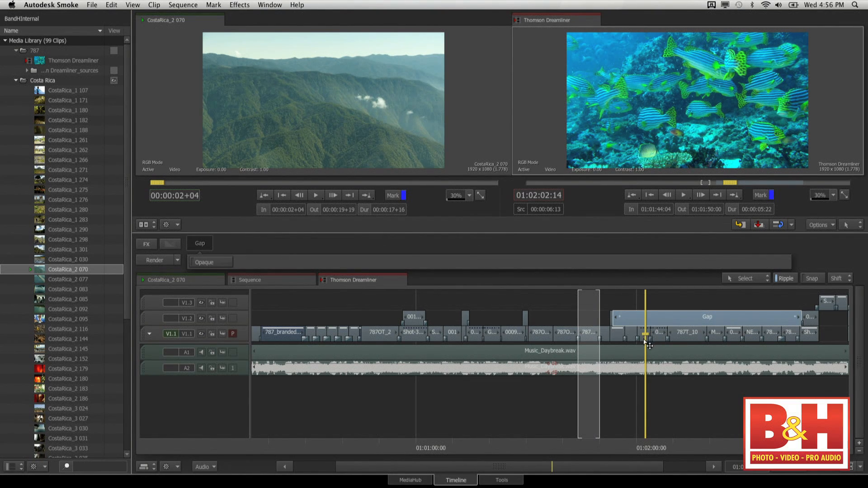
double_click(643, 335)
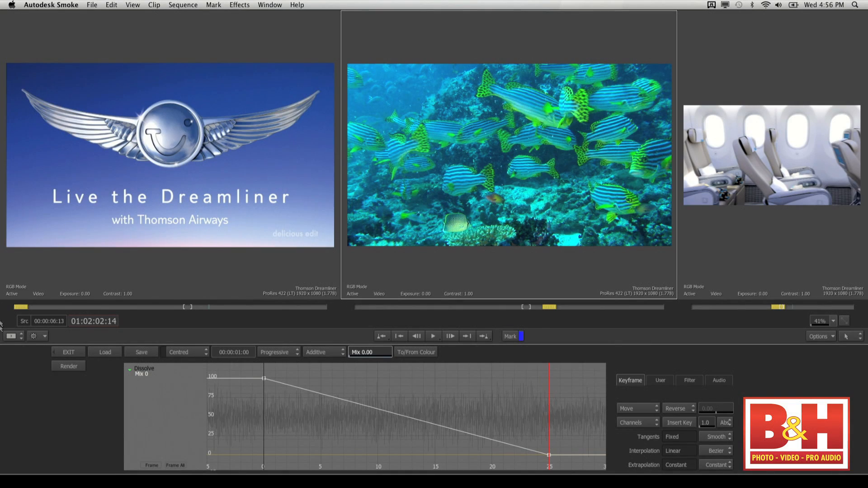
click(68, 352)
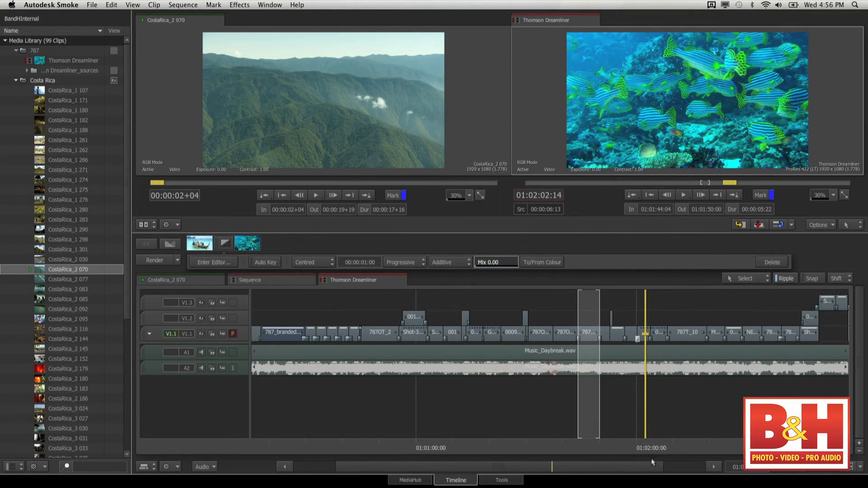
Select the fish clip, open its Colour Correct editor at 01:02:06:17 and set the colour balance to hue 244 and gain 26
drag(614, 465, 627, 374)
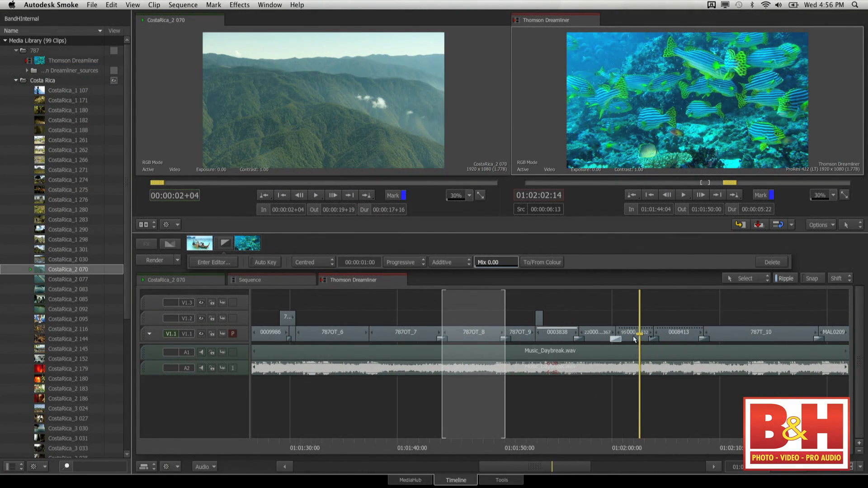
click(634, 339)
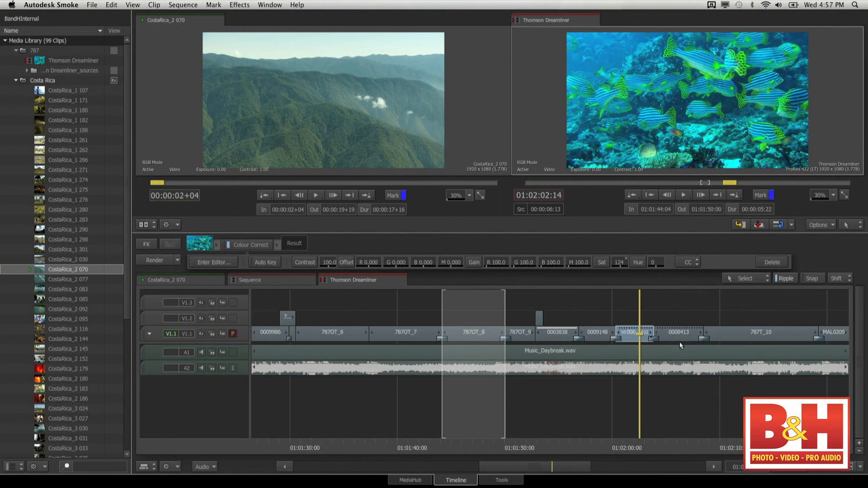
drag(704, 447, 684, 453)
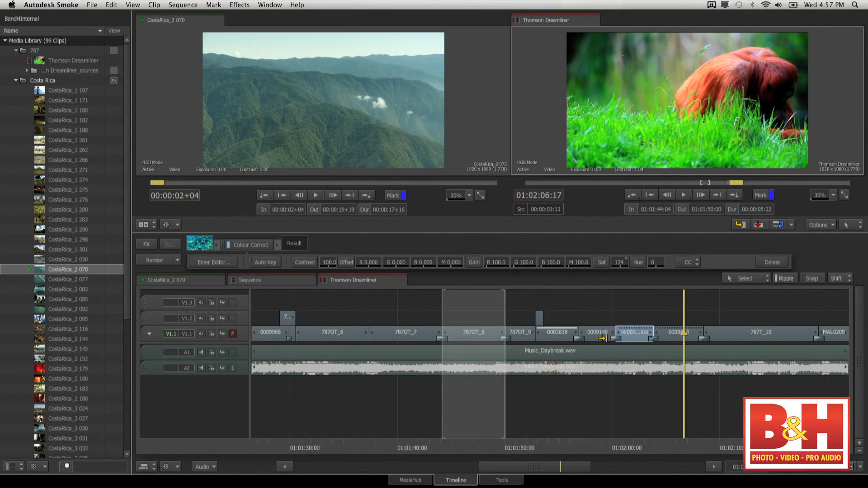
click(223, 264)
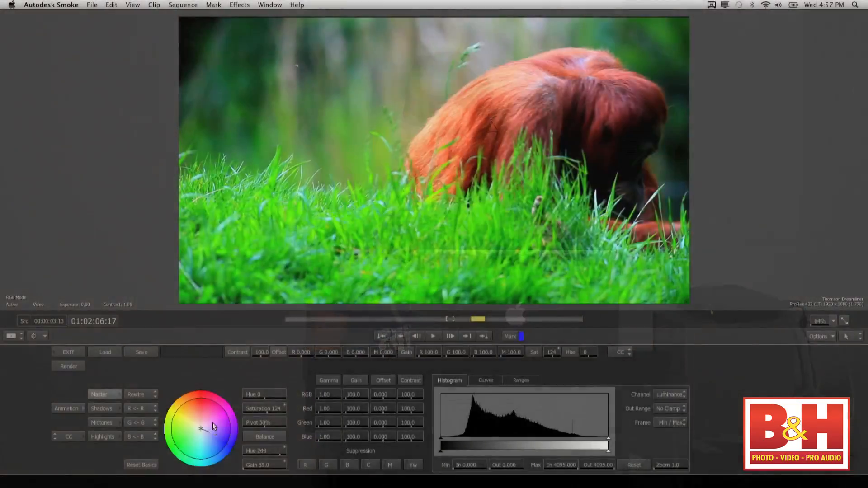
drag(208, 418, 212, 436)
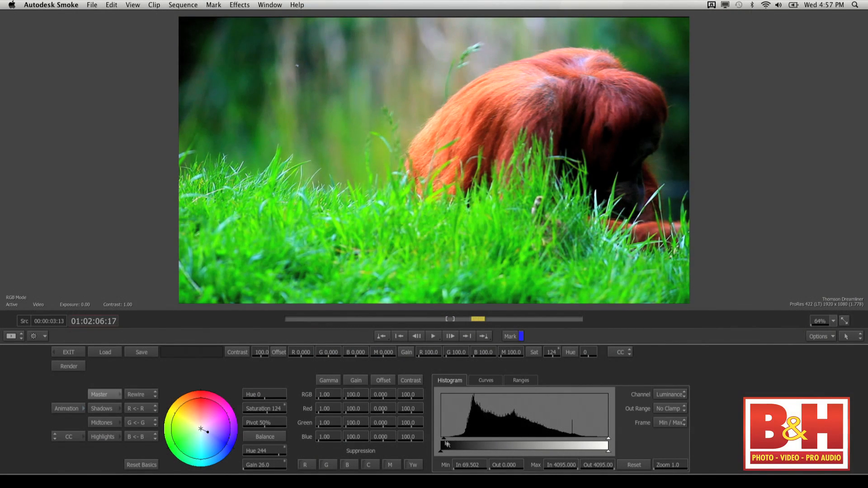
Raise the histogram's minimum input level and, with the curves shown, reduce the colour balance gain to 18
drag(444, 444, 449, 443)
click(485, 380)
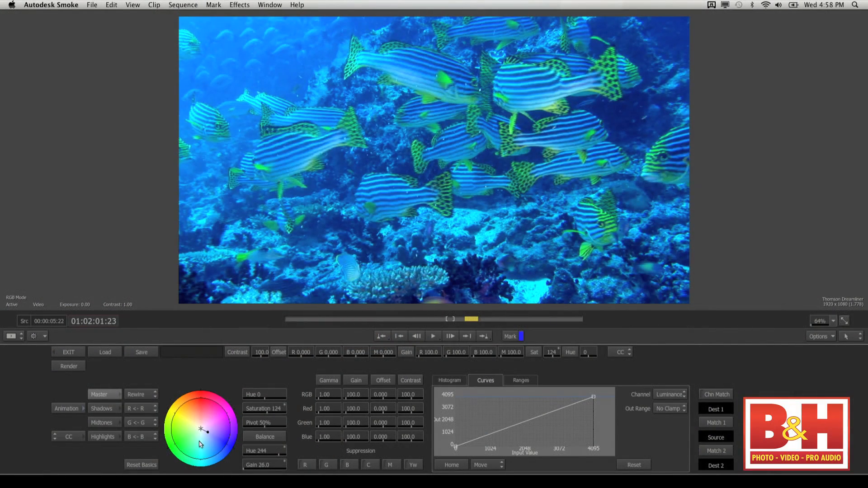
mouse_move(200, 443)
mouse_down()
mouse_move(211, 439)
mouse_move(206, 421)
mouse_move(222, 435)
mouse_move(203, 442)
mouse_up()
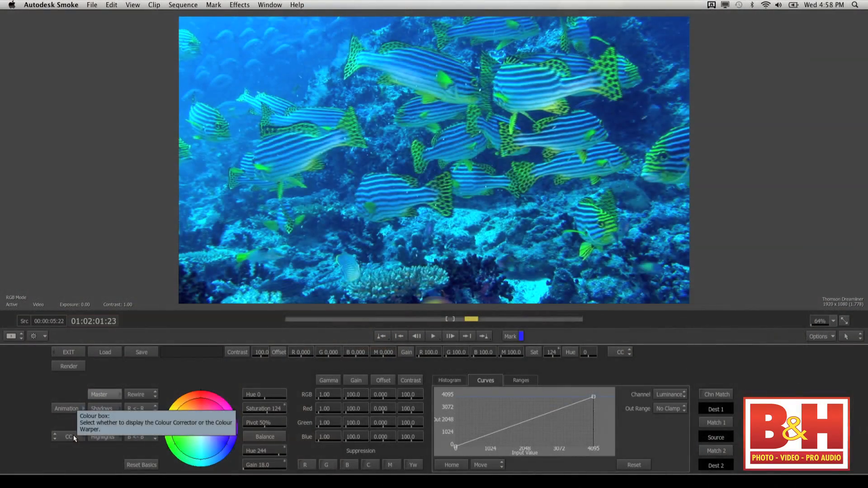
Switch the fish clip's effect from the Colour Corrector to the Colour Warper and set the master saturation to 0.940
click(76, 439)
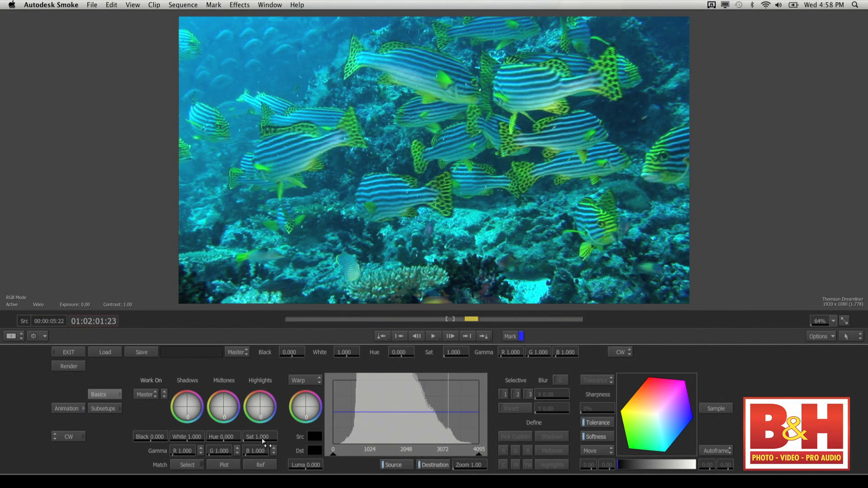
drag(263, 440, 239, 439)
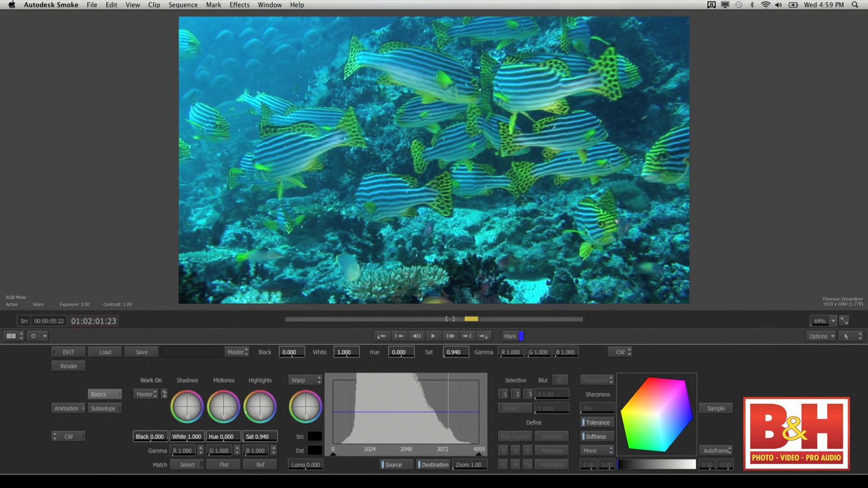
Define selection Sel 1 by sampling the yellow-green of a fish tail and blur it by 2.00 in X and Y
click(145, 395)
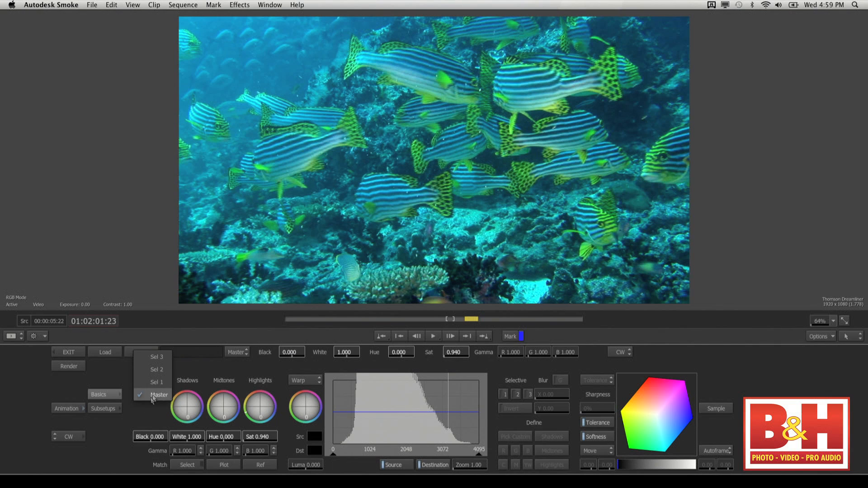
click(162, 382)
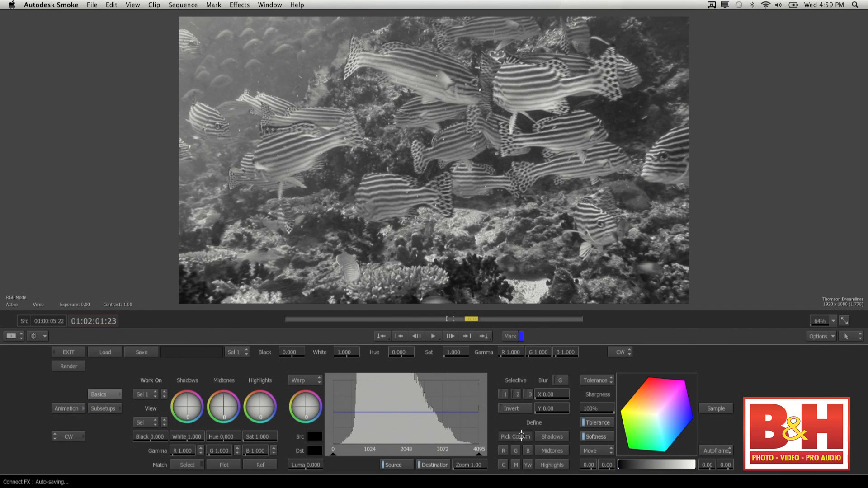
click(613, 79)
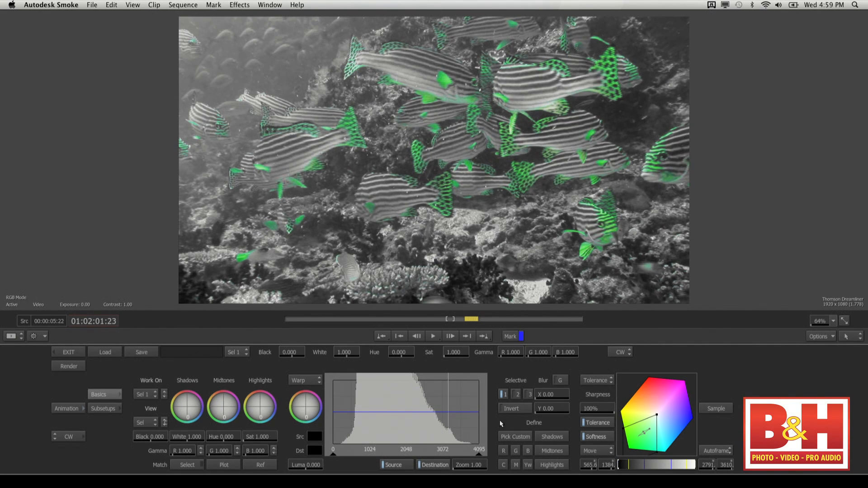
drag(547, 394, 559, 397)
View the result and warp Sel 1's colour toward orange, with hue about -36.6 and saturation about 1.21
click(142, 422)
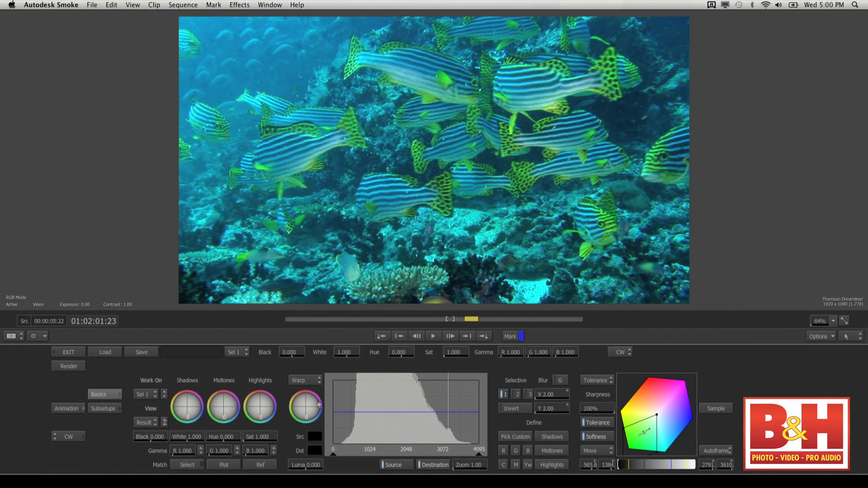
drag(306, 409, 302, 343)
drag(301, 419, 386, 443)
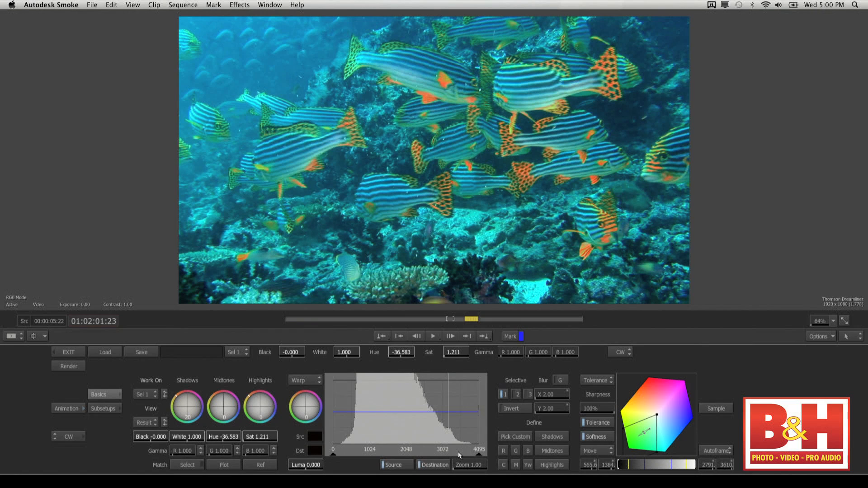
Define a second selection, Sel 2, by sampling the blue-green colour of the reef in the fish shot
click(148, 395)
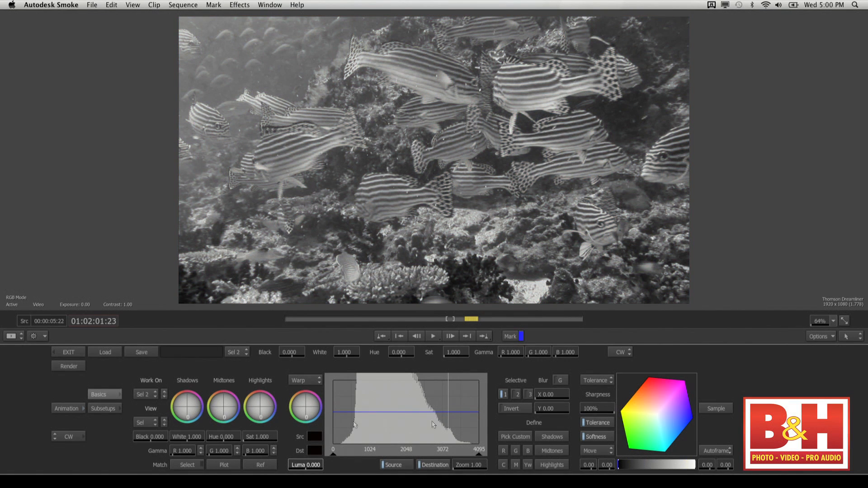
click(528, 451)
click(457, 239)
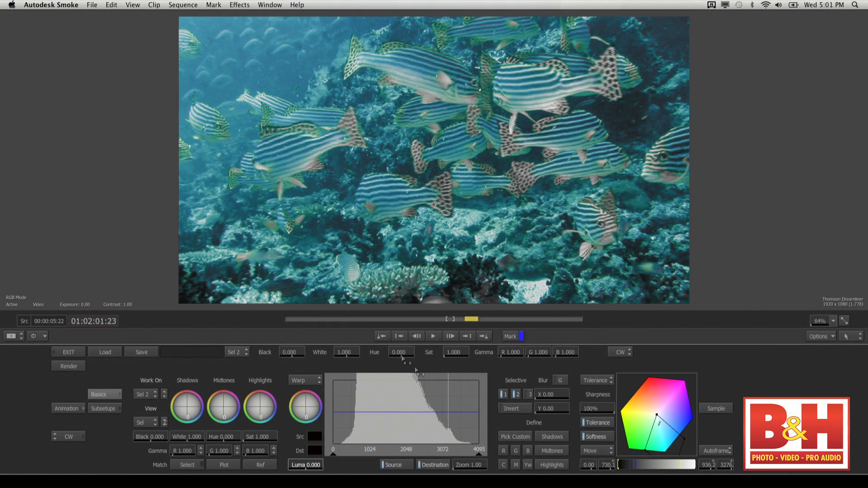
View the result, set Sel 2's saturation to 1.970 and return to the timeline
click(141, 422)
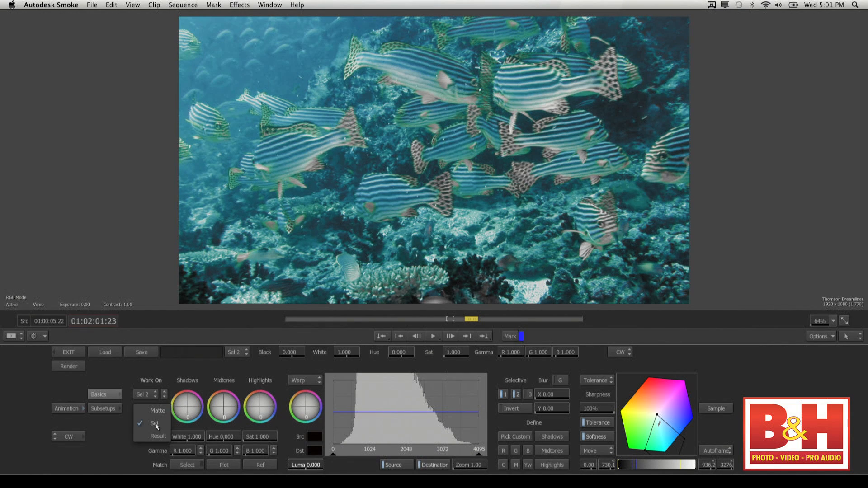
click(146, 437)
drag(252, 439, 502, 440)
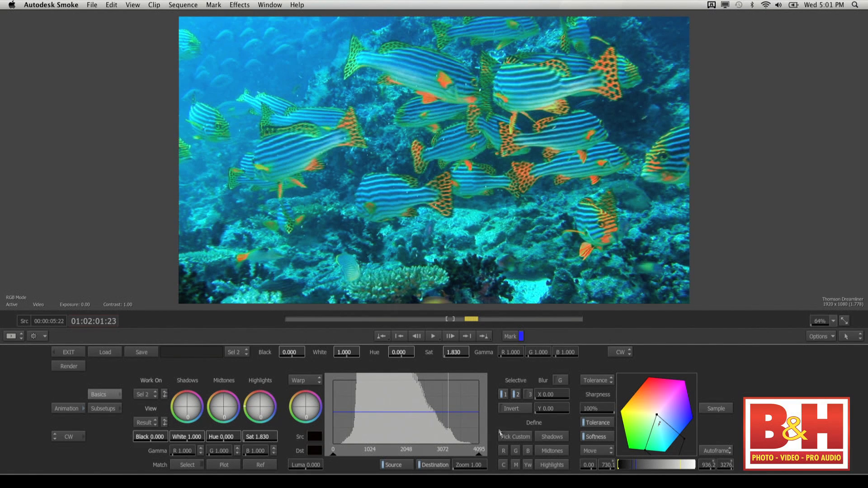
drag(274, 438, 316, 440)
click(71, 357)
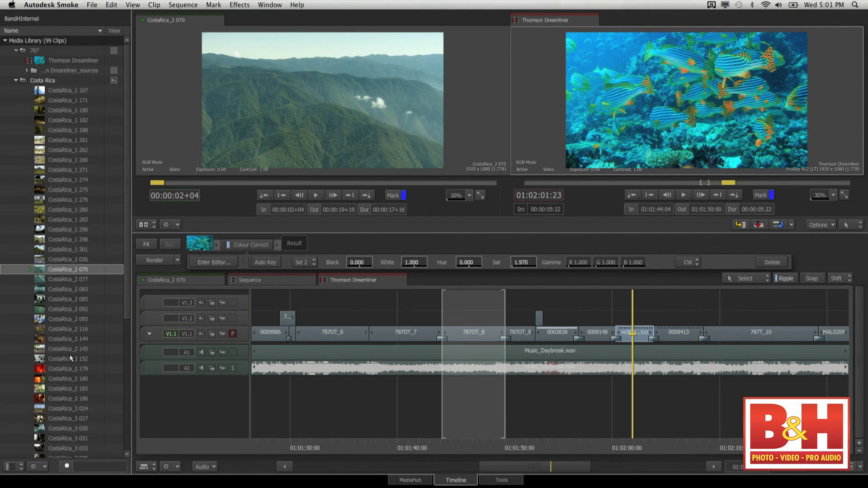
Inspect Sel 2's matte in the fish clip's effect editor at 01:02:02:19, and check the result in the timeline at 01:02:01:10
mouse_move(633, 442)
mouse_down()
mouse_move(624, 442)
mouse_move(631, 441)
mouse_up()
drag(634, 448, 641, 442)
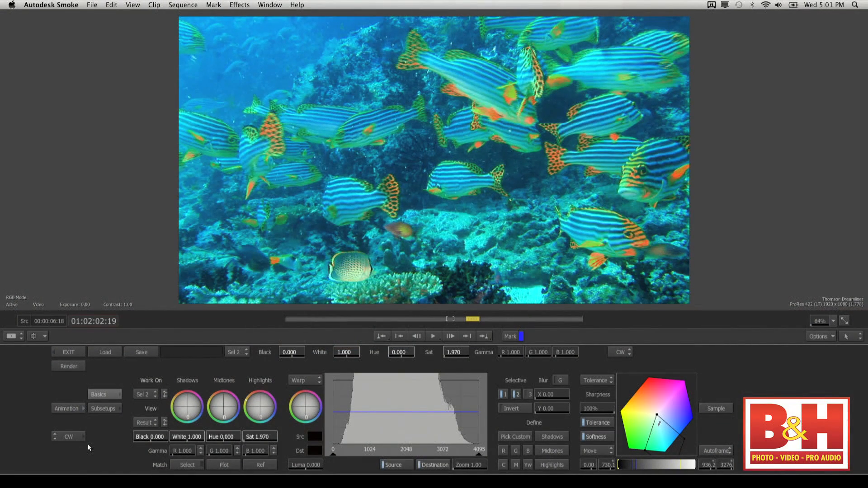
click(138, 422)
click(155, 398)
click(144, 421)
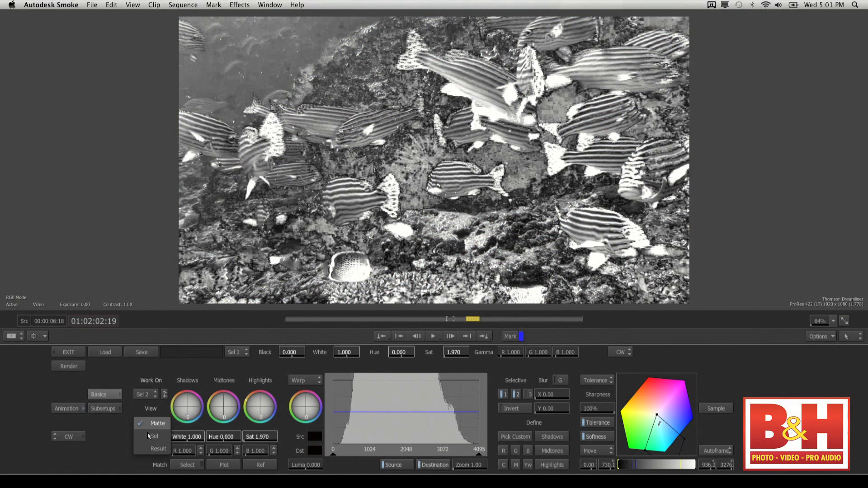
click(148, 422)
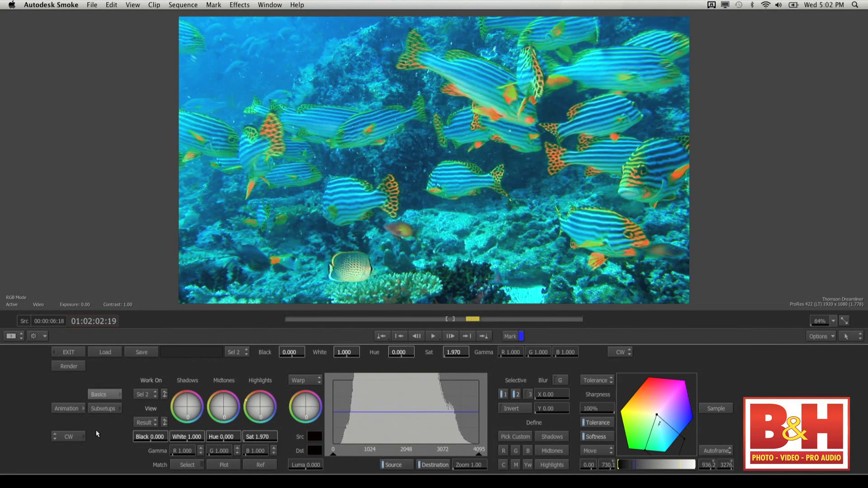
click(68, 352)
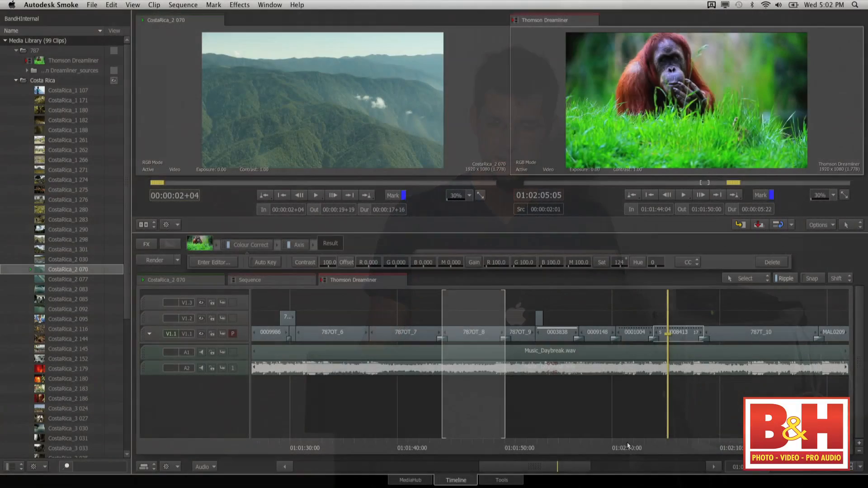
click(627, 446)
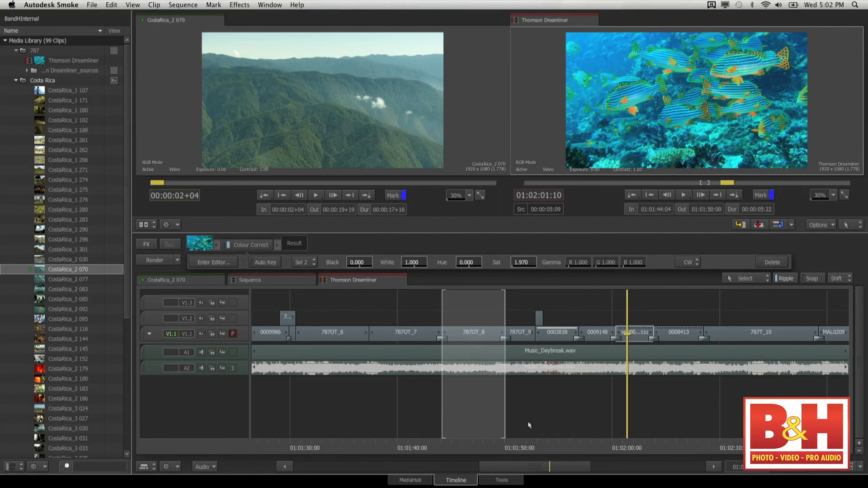
Clear the sequence's in and out marks and review the corrected shots around 01:02:07:02 in the full sequence
key(alt+x)
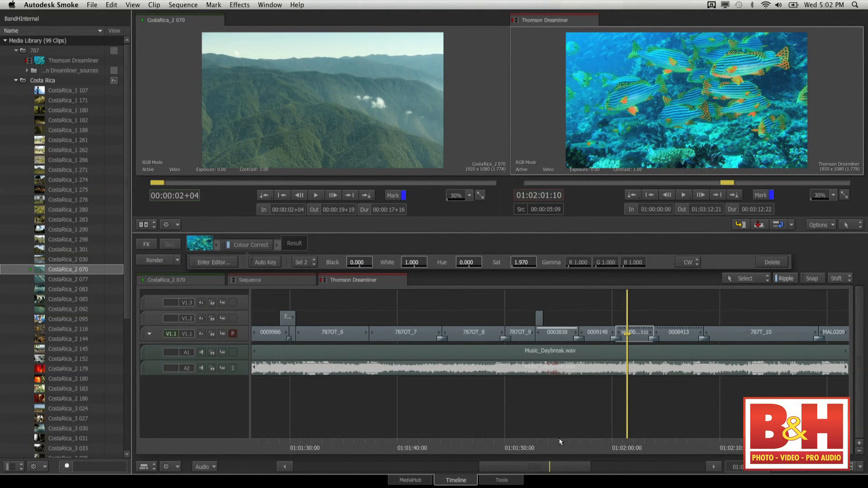
drag(598, 446, 688, 448)
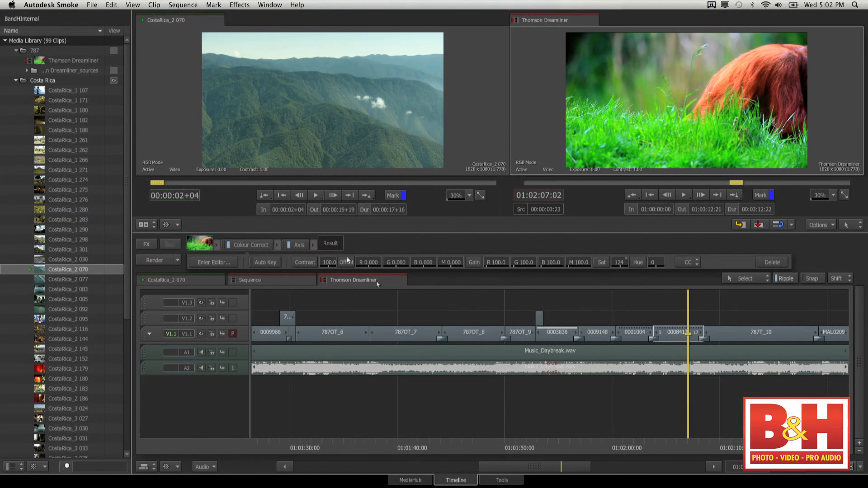
drag(689, 446, 601, 435)
key(shift+z)
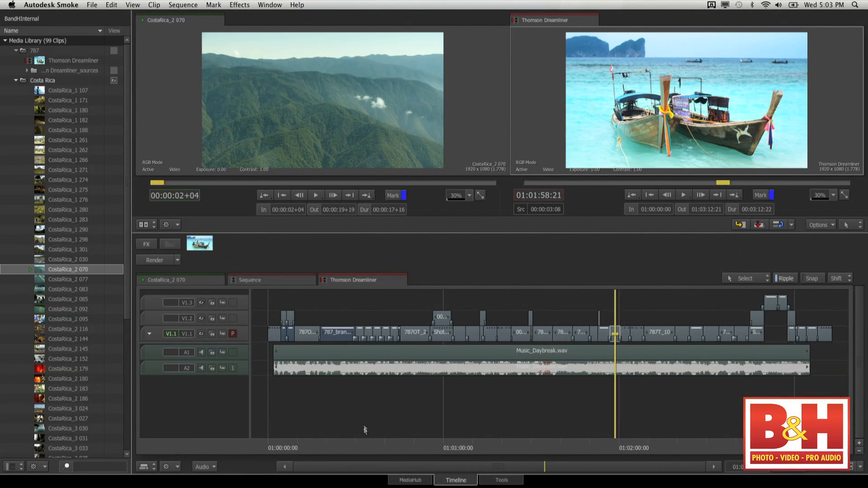
Go to 01:01:00:07 and compare the greenscreen clip on V1.2 with the aircraft cabin background on V1.1
drag(454, 446, 447, 439)
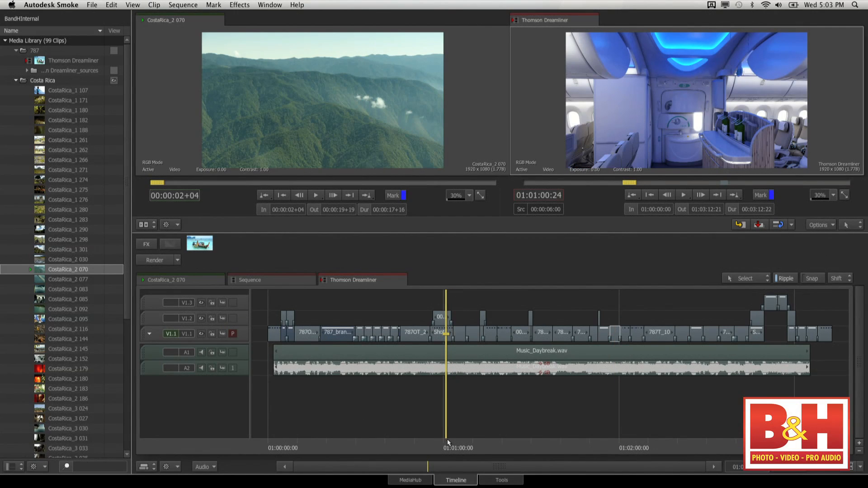
key(Page_Up)
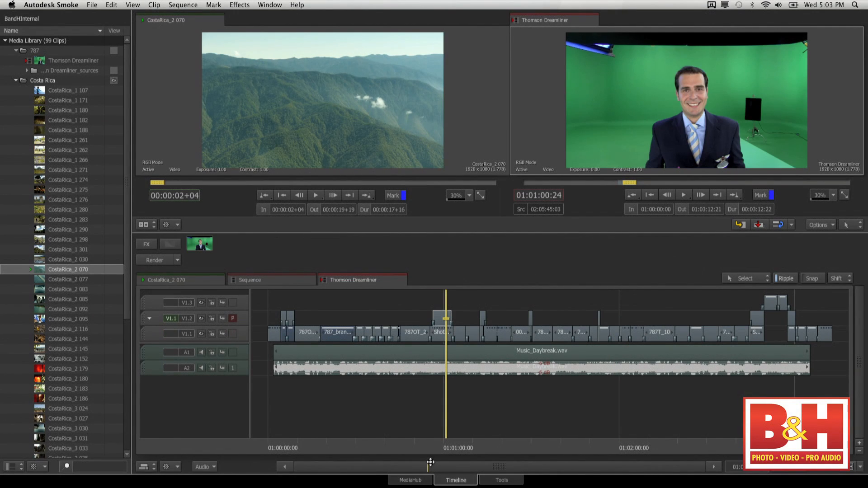
drag(438, 448, 444, 449)
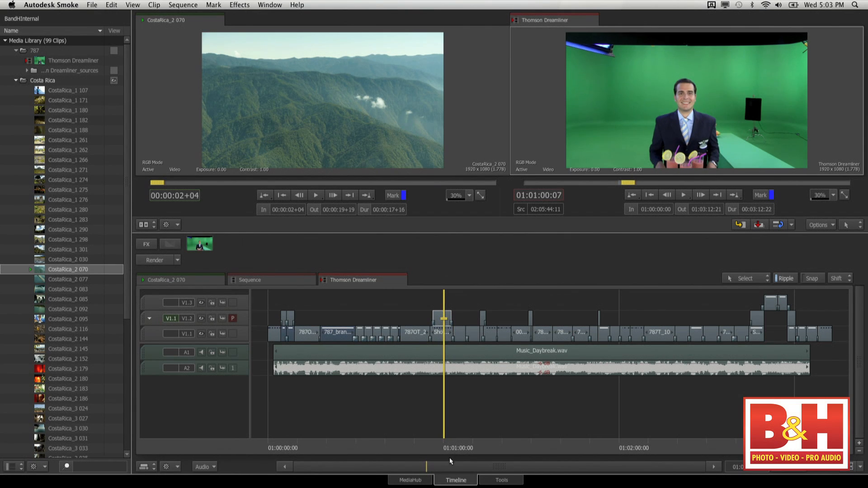
key(Down)
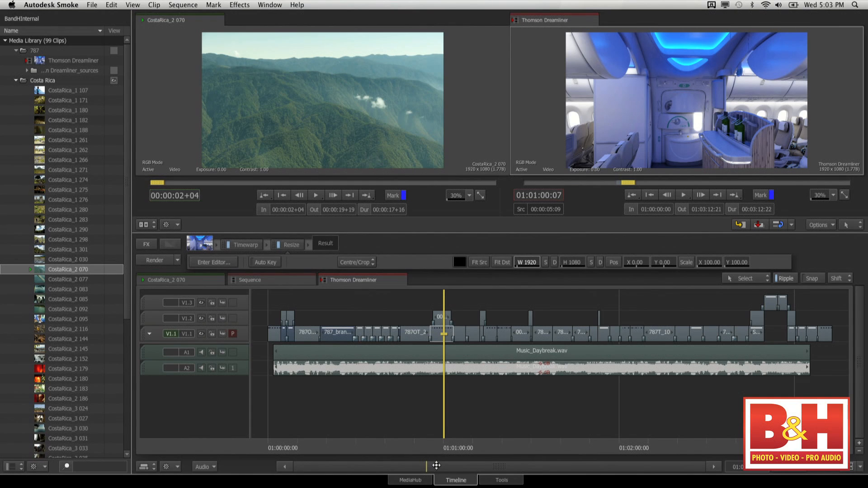
key(Up)
drag(481, 469, 504, 331)
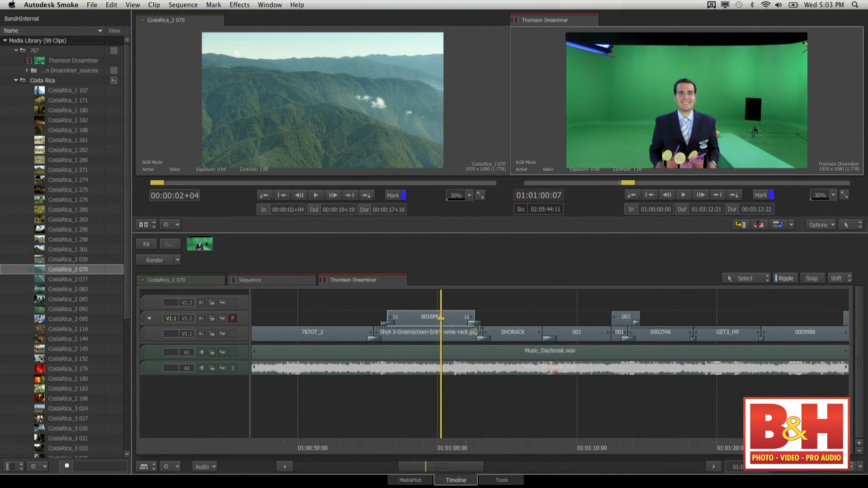
Add an Axis effect to the greenscreen clip 0016MU and enable Preview FX in its editor
click(453, 321)
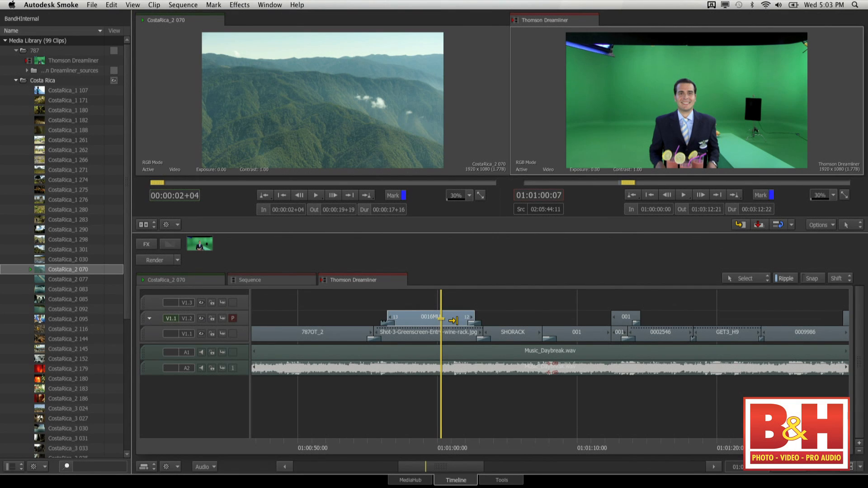
right_click(453, 320)
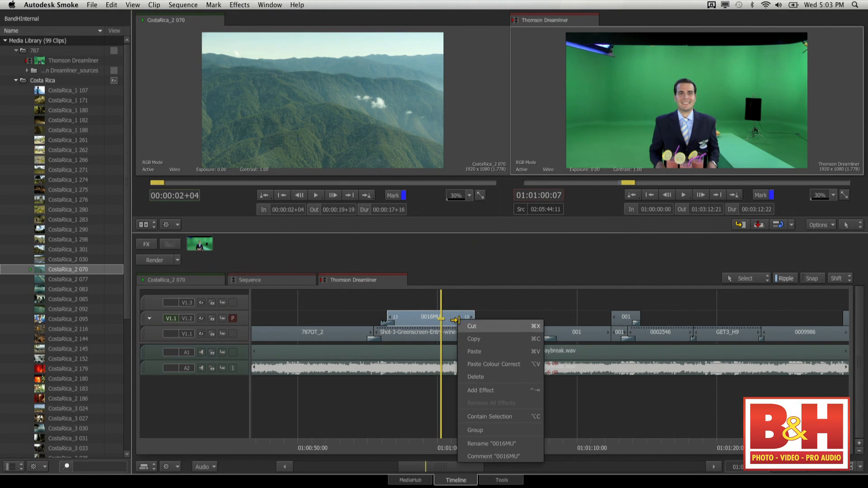
click(492, 392)
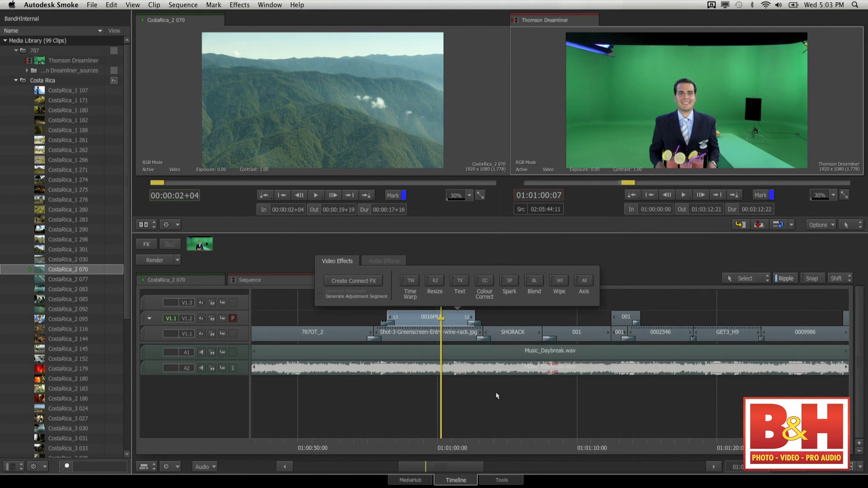
click(586, 281)
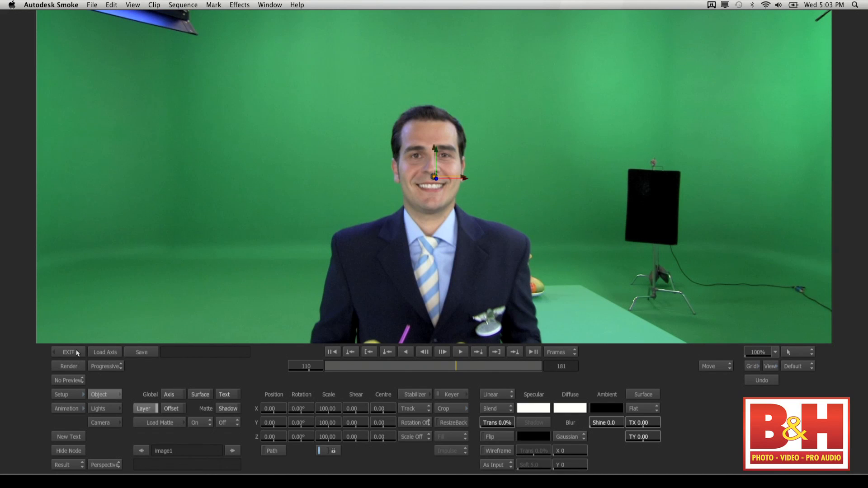
drag(72, 383, 82, 372)
Try shifting the greenscreen layer to X position -24, and reset it to 0
drag(270, 409, 292, 411)
key(super+z)
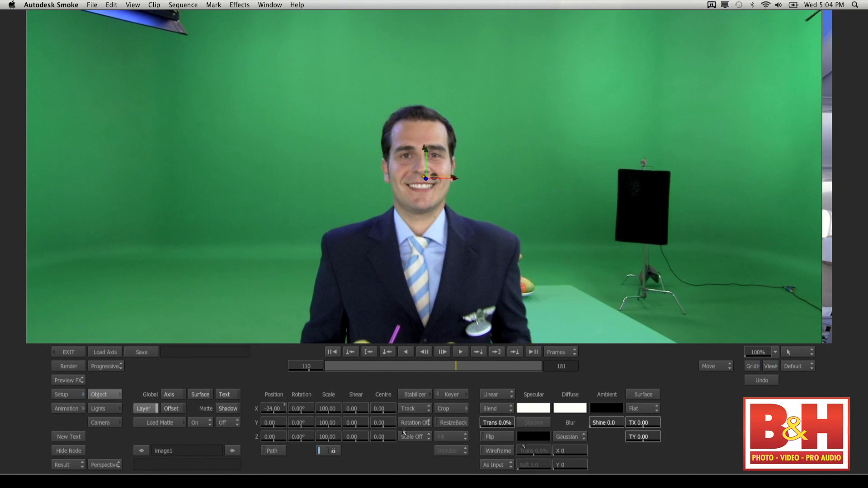
click(274, 410)
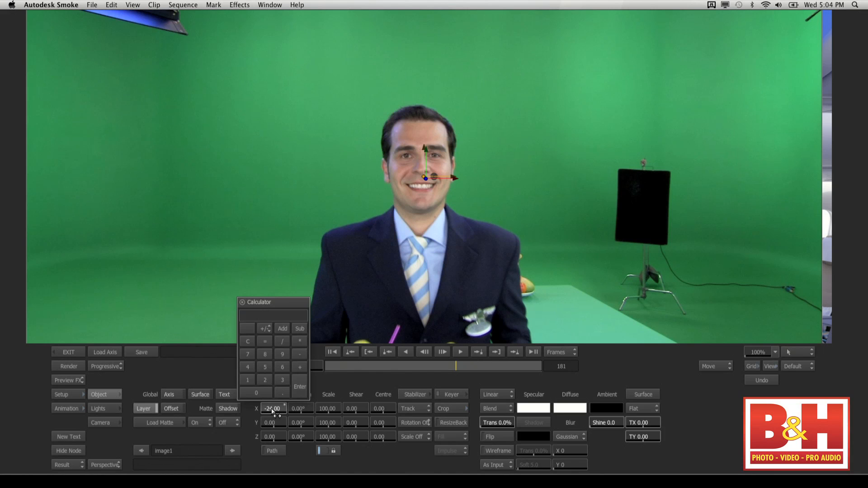
text(0)
key(Return)
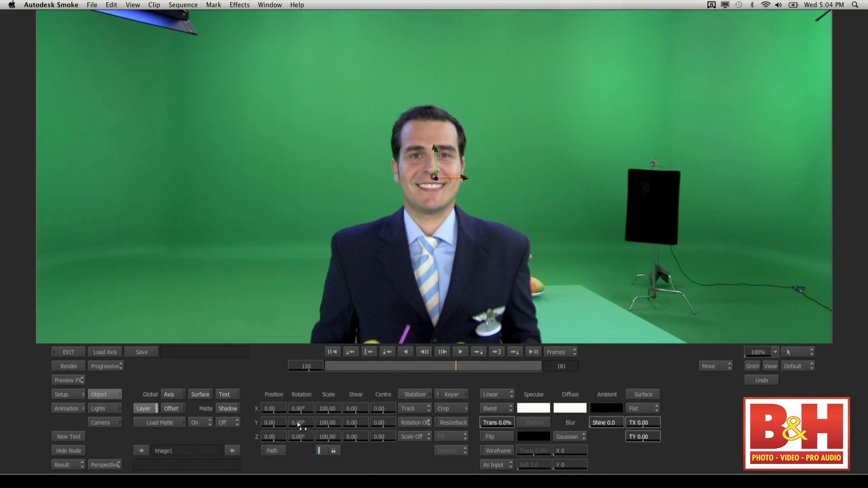
Try rotating the greenscreen layer to -25° around Y, and reset the rotation
drag(298, 425, 267, 360)
key(super+z)
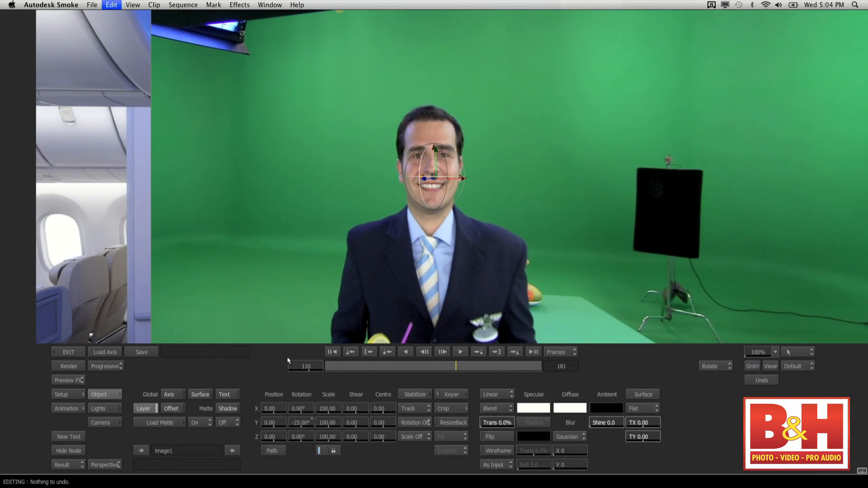
click(301, 423)
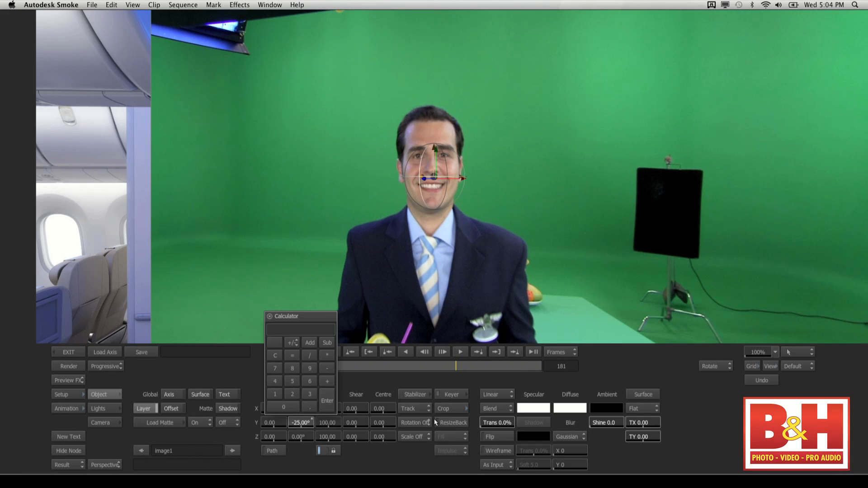
click(383, 376)
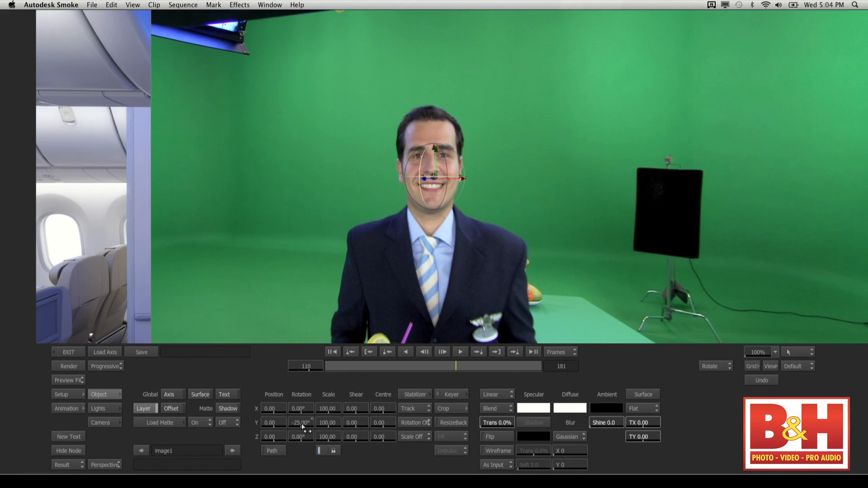
ctrl+click(304, 427)
Try an ExtBicubic surface on the greenscreen layer and distort its lower-right corner in Move mode
click(651, 408)
click(656, 371)
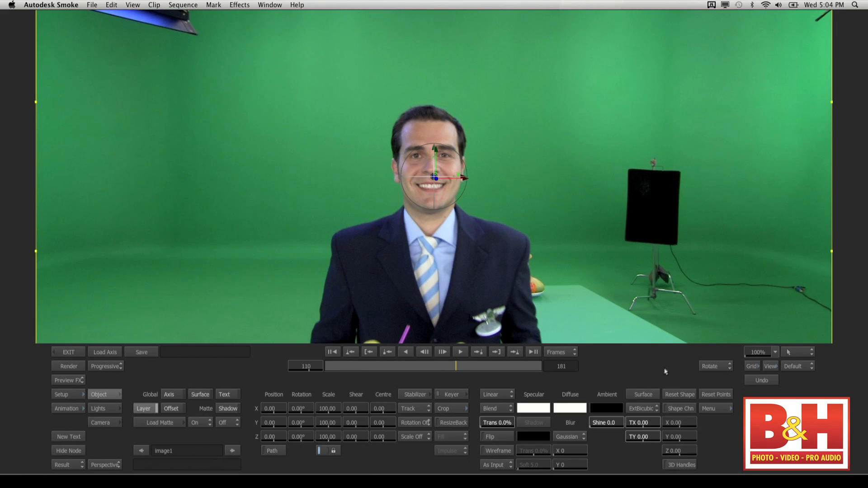
click(775, 351)
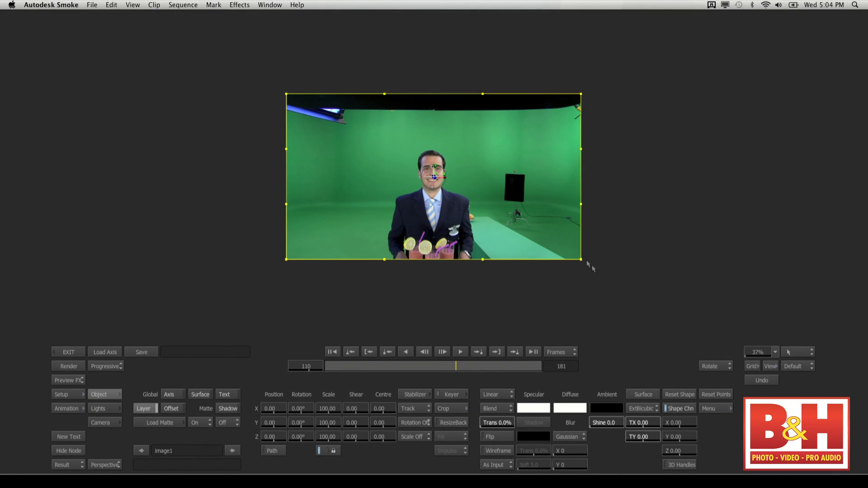
click(717, 367)
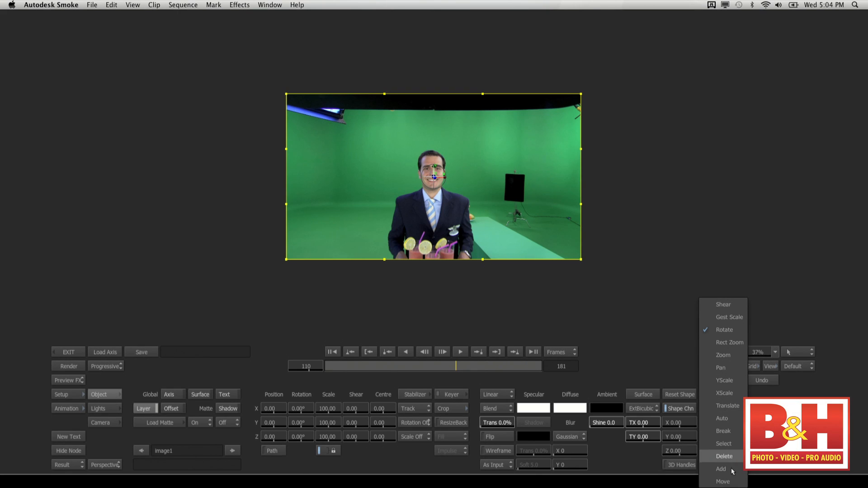
click(727, 481)
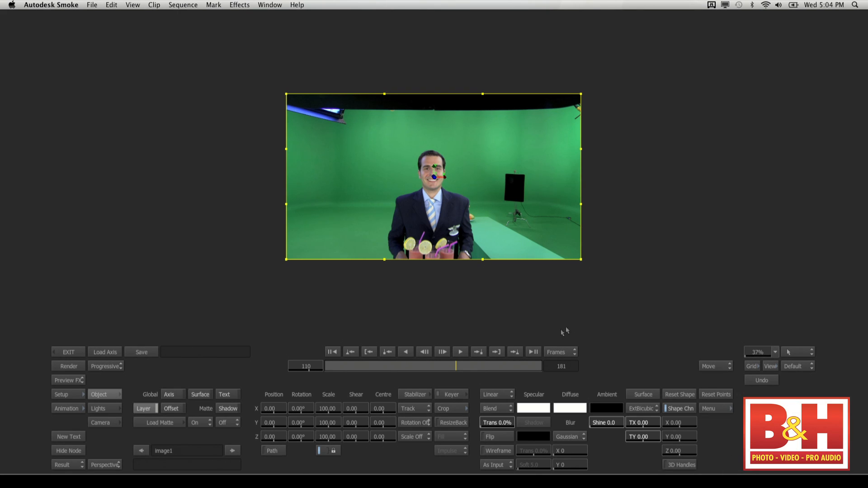
mouse_move(582, 262)
mouse_down()
mouse_move(564, 269)
mouse_move(670, 291)
mouse_move(693, 317)
mouse_move(619, 255)
mouse_move(651, 236)
mouse_move(720, 240)
mouse_move(530, 231)
mouse_move(606, 190)
mouse_move(568, 257)
mouse_move(577, 273)
mouse_up()
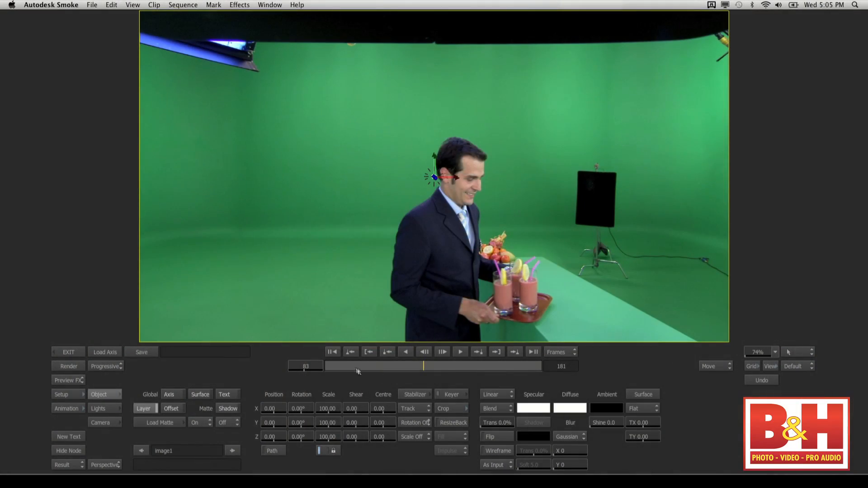
Open the Keyer for the greenscreen layer at the first frame and choose the MasterK keyer
click(331, 352)
click(451, 394)
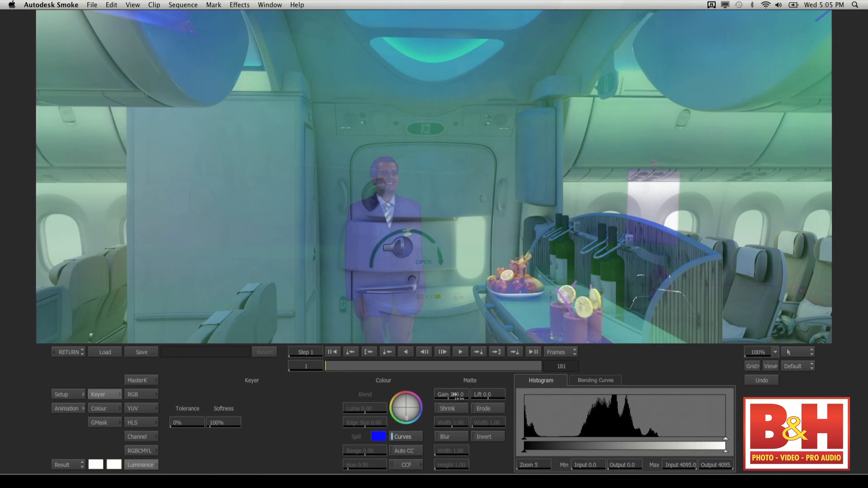
click(142, 382)
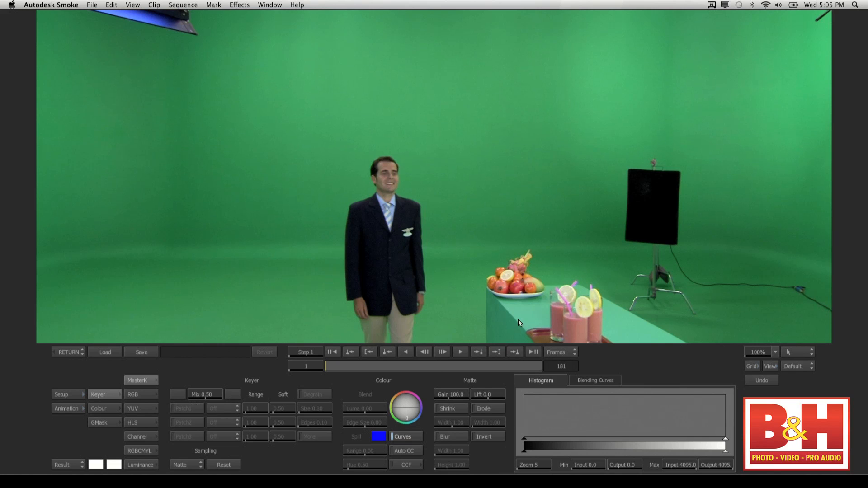
Key out the green screen by sampling two green areas of the studio backdrop at frame 1
drag(747, 359, 674, 364)
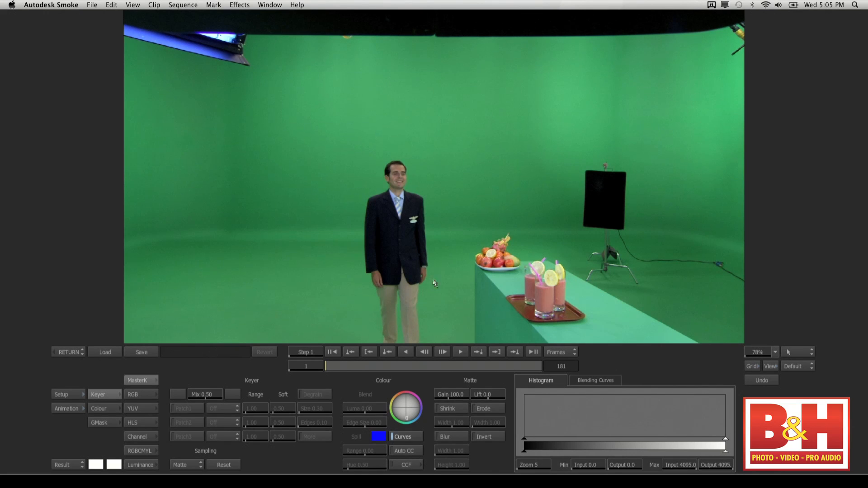
mouse_move(450, 299)
mouse_down()
mouse_move(450, 209)
mouse_move(450, 281)
mouse_move(460, 285)
mouse_up()
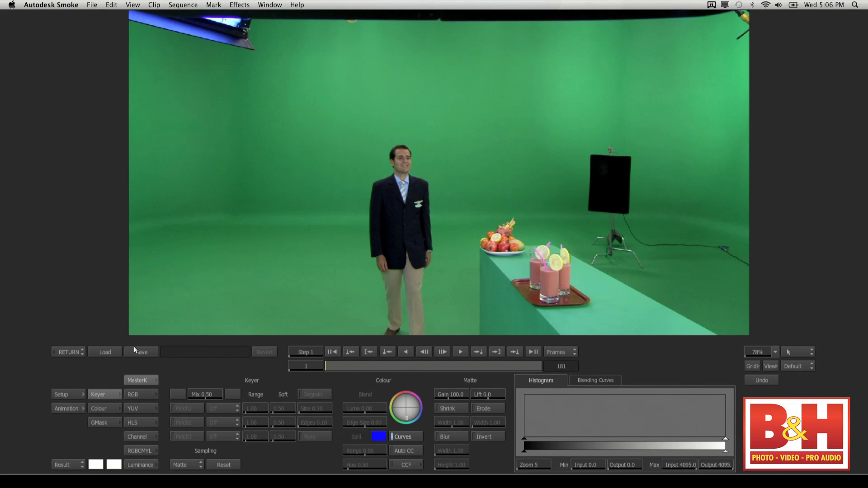
drag(333, 368, 267, 371)
click(284, 258)
click(540, 144)
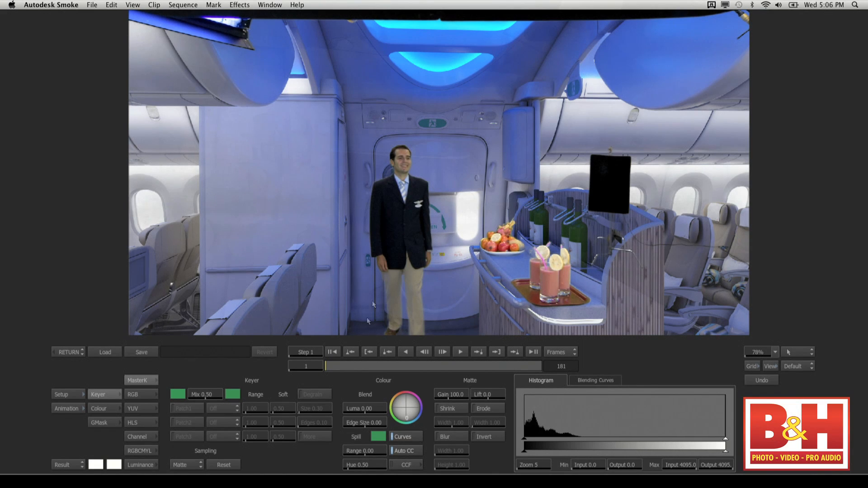
Scrub through the keyed composite to frame 27 and examine its front, back and matte views
mouse_move(335, 367)
mouse_down()
mouse_move(438, 371)
mouse_move(339, 371)
mouse_up()
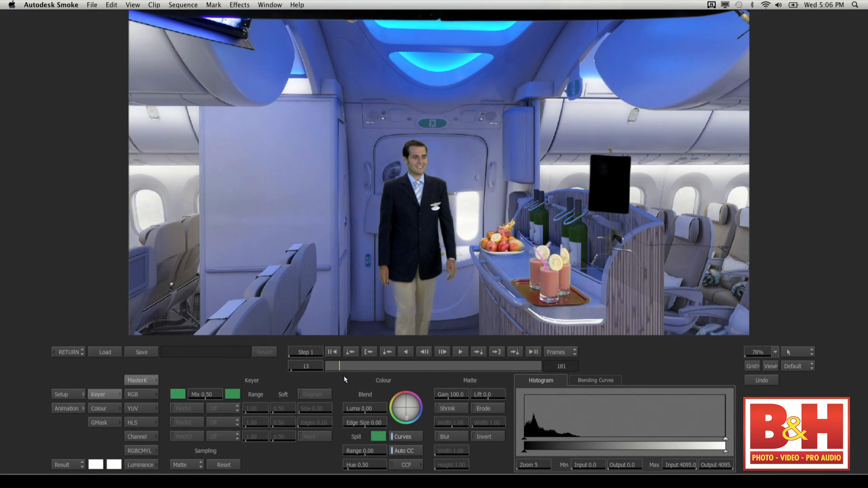
drag(366, 370, 474, 373)
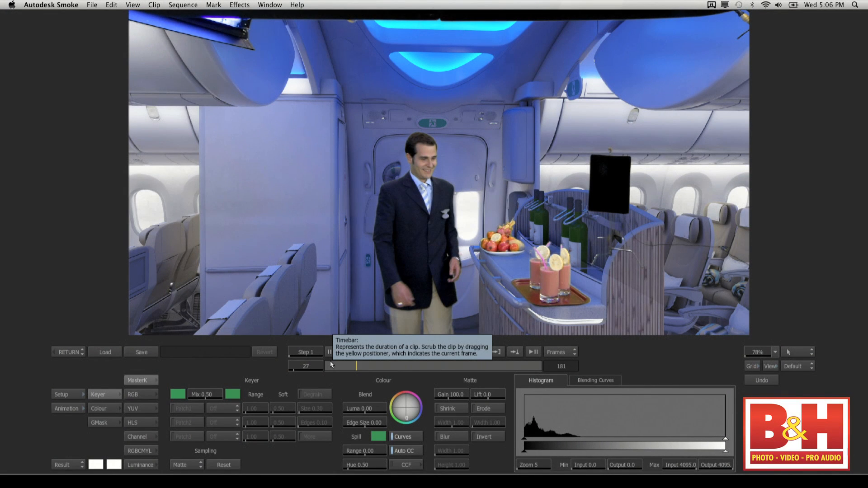
key(F1)
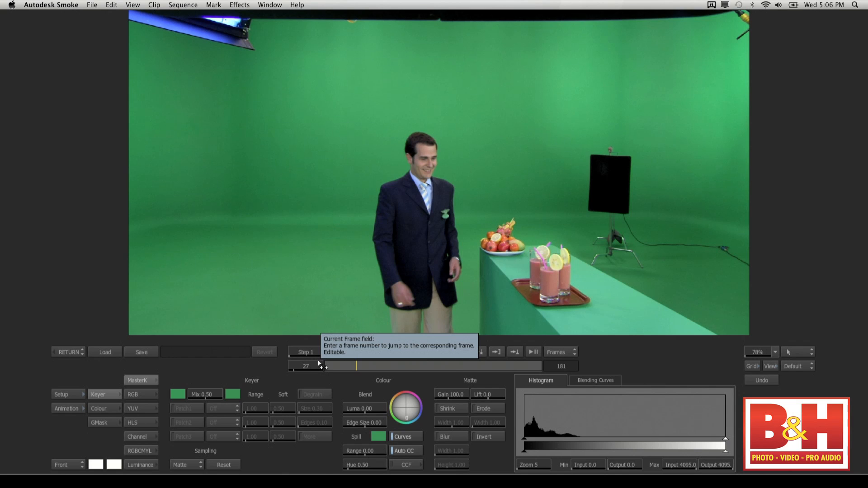
key(F2)
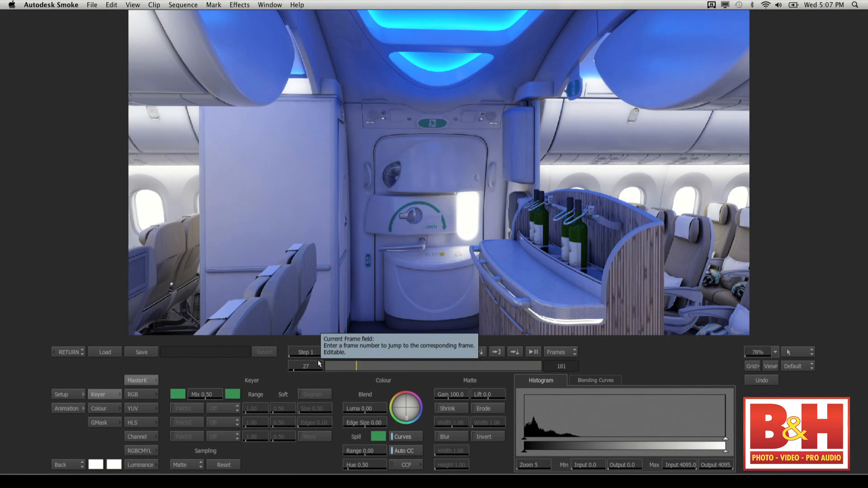
key(F3)
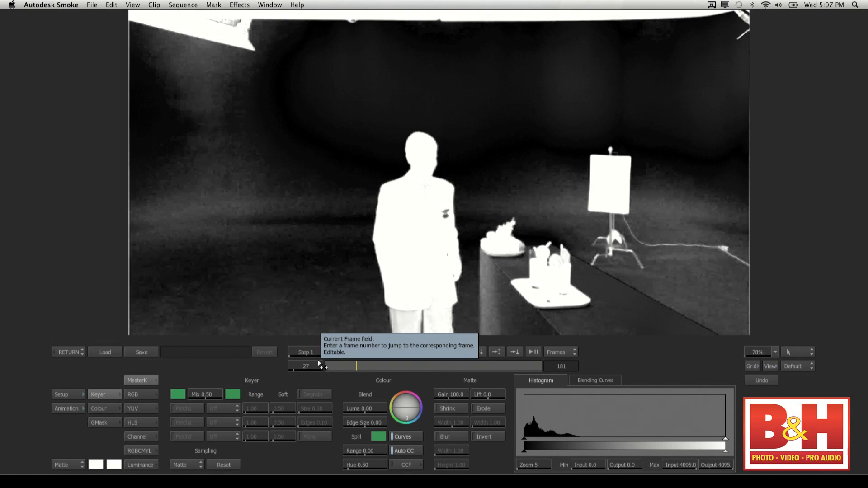
Review the composite result and inspect the key's matte at frame 38
mouse_move(356, 366)
mouse_down()
mouse_move(377, 368)
mouse_move(346, 372)
mouse_move(417, 370)
mouse_move(330, 371)
mouse_move(415, 371)
mouse_move(356, 372)
mouse_up()
key(F4)
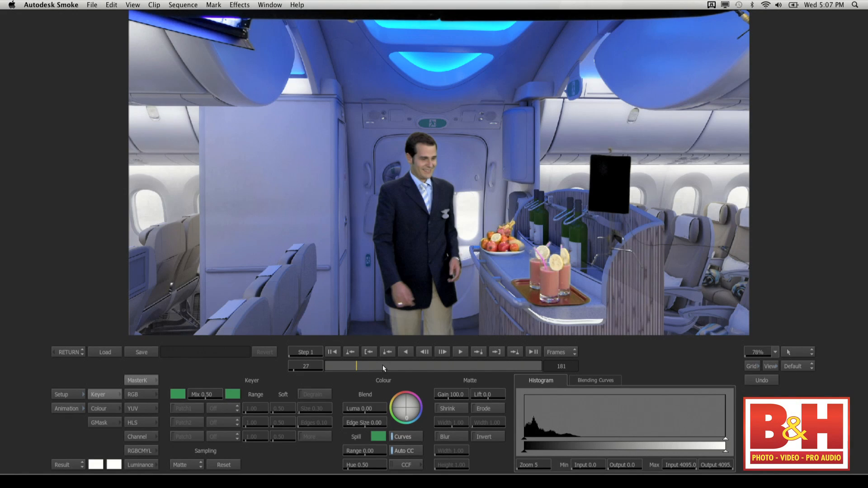
drag(426, 368, 370, 369)
key(F3)
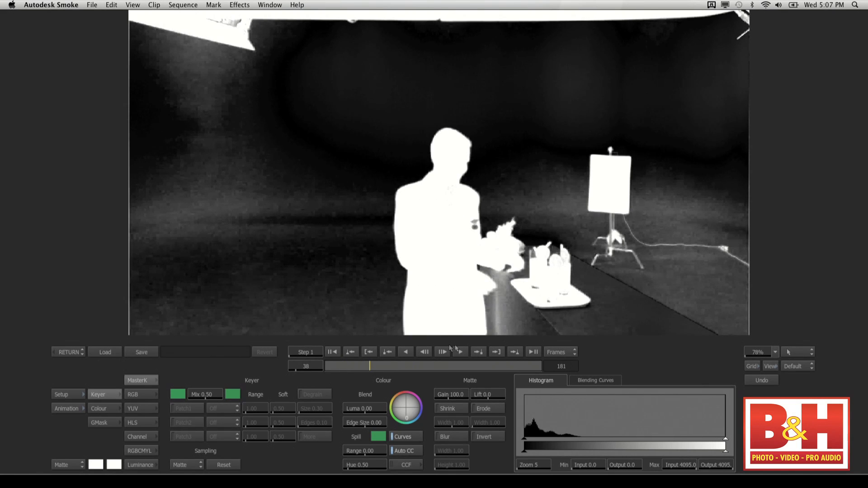
At frame 32, adjust Matte Overall and Matte Shadows on the backdrop just beside the presenter
mouse_move(372, 366)
mouse_down()
mouse_move(360, 368)
mouse_move(367, 371)
mouse_up()
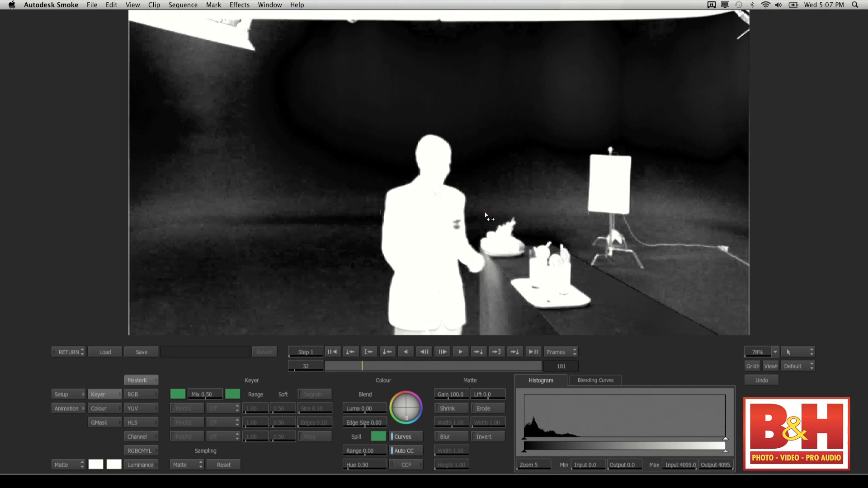
click(485, 212)
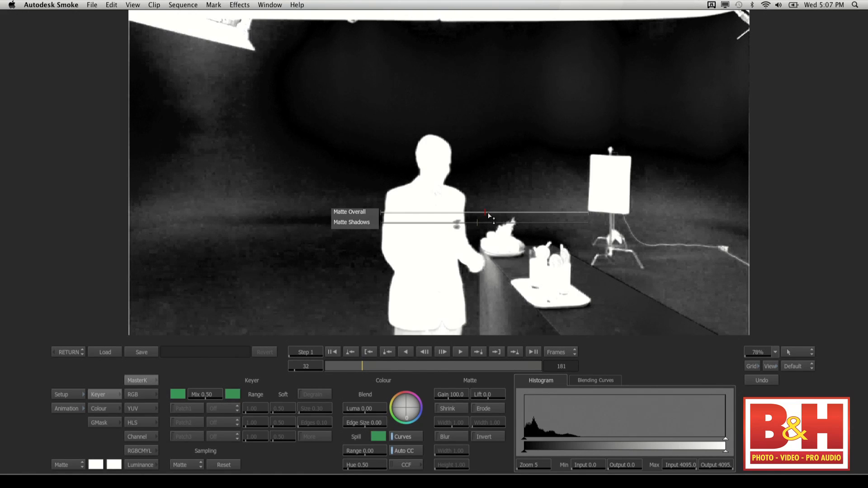
drag(489, 215, 583, 223)
drag(496, 226, 454, 222)
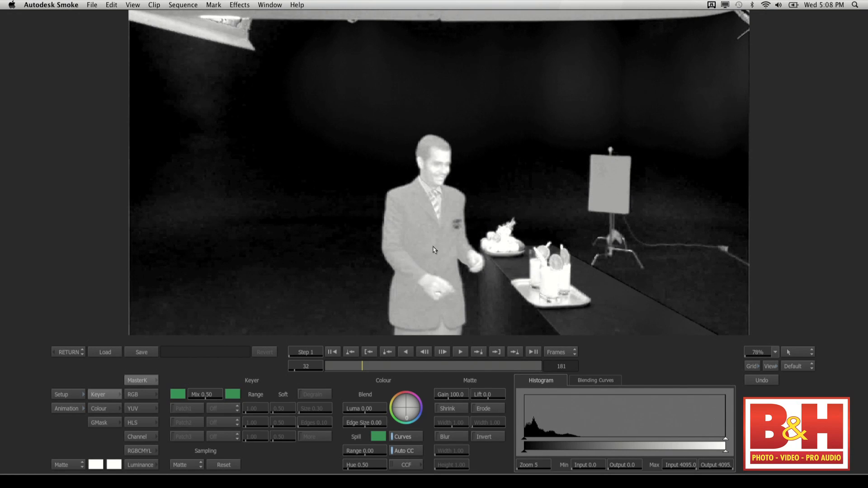
Adjust Matte Overall and Matte Shadows on the presenter's jacket, and tighten the matte histogram to input 190.7 minimum and 3777.7 maximum
click(436, 251)
drag(461, 251, 362, 247)
mouse_move(437, 267)
mouse_down()
mouse_move(422, 270)
mouse_move(447, 275)
mouse_move(440, 274)
mouse_move(470, 264)
mouse_move(439, 262)
mouse_up()
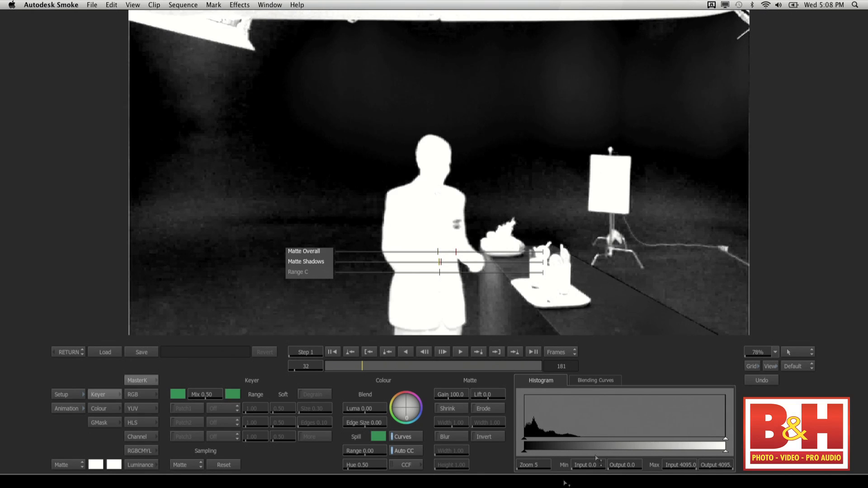
drag(522, 445, 533, 442)
drag(729, 442, 711, 441)
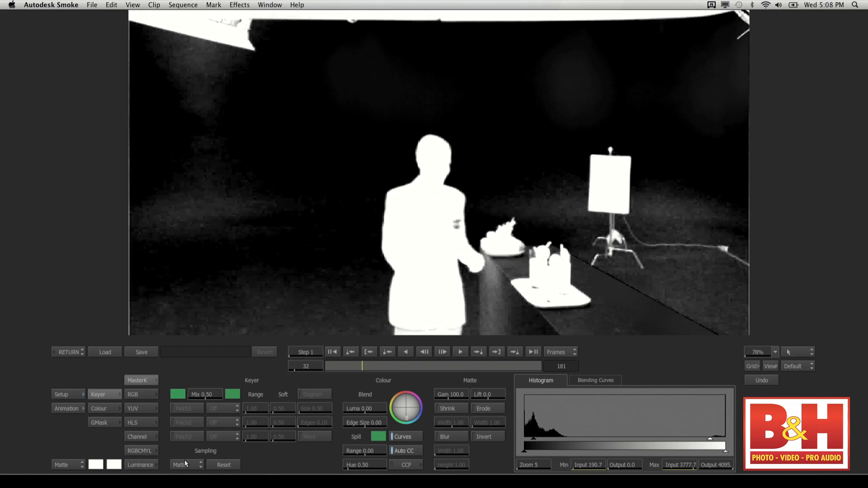
At frame 14, sample the grey floor areas around the presenter's legs as Patch1 to force them to black
drag(367, 368, 340, 373)
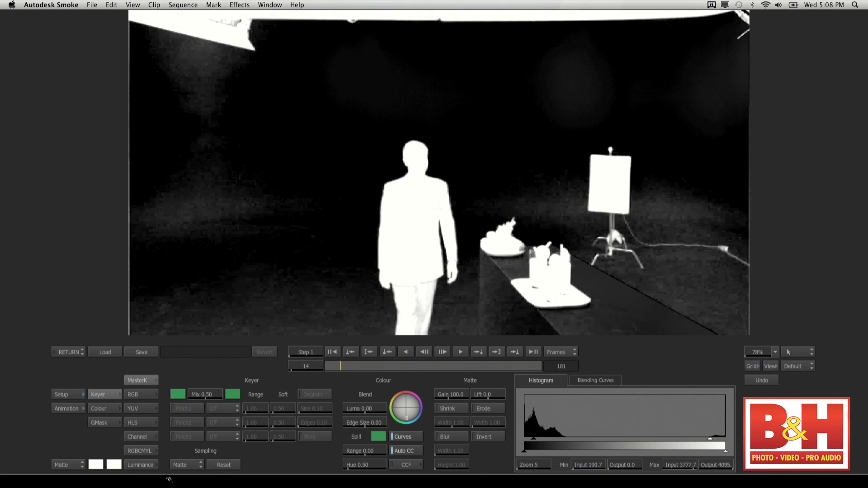
click(195, 467)
click(204, 426)
drag(369, 313, 387, 329)
mouse_move(455, 319)
mouse_down()
mouse_move(465, 334)
mouse_move(439, 331)
mouse_move(446, 336)
mouse_up()
drag(330, 329, 334, 332)
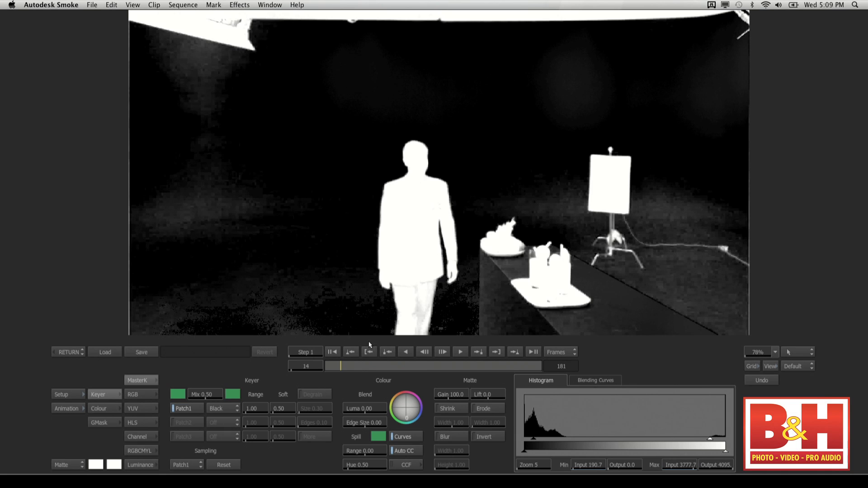
Draw a freehand garbage mask around the presenter and the drinks counter at frame 1, applied to the outside
drag(366, 367, 347, 374)
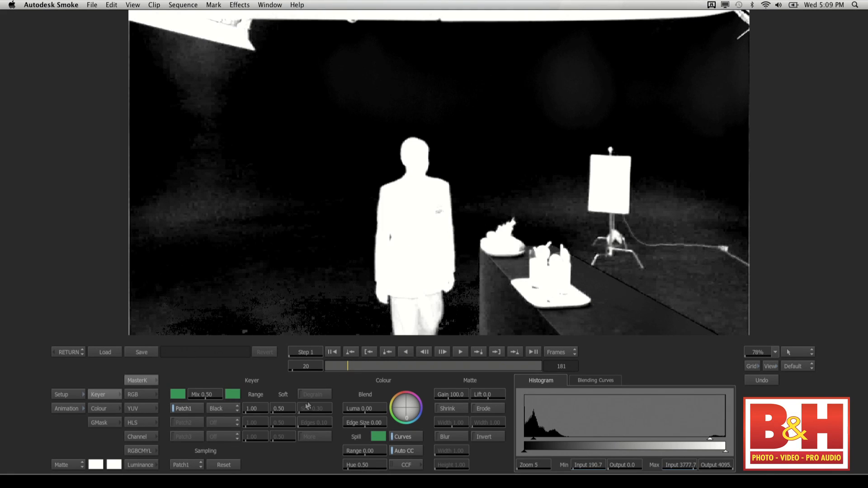
drag(340, 372, 366, 373)
drag(354, 371, 353, 371)
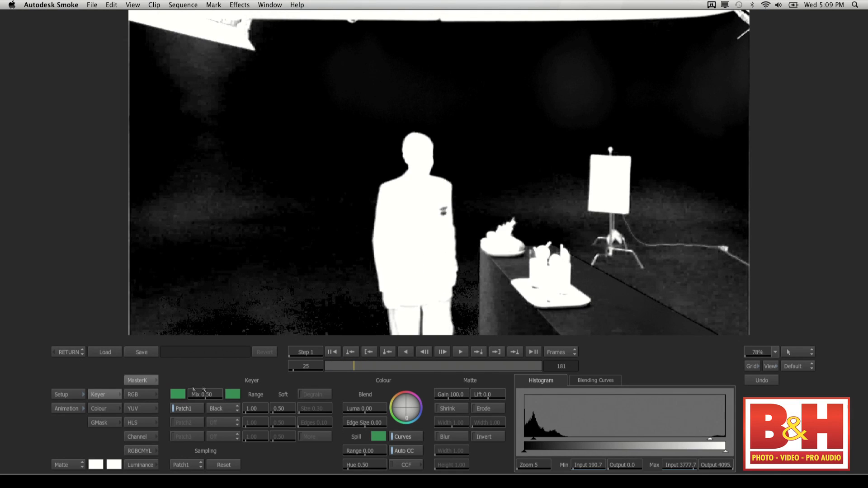
click(344, 350)
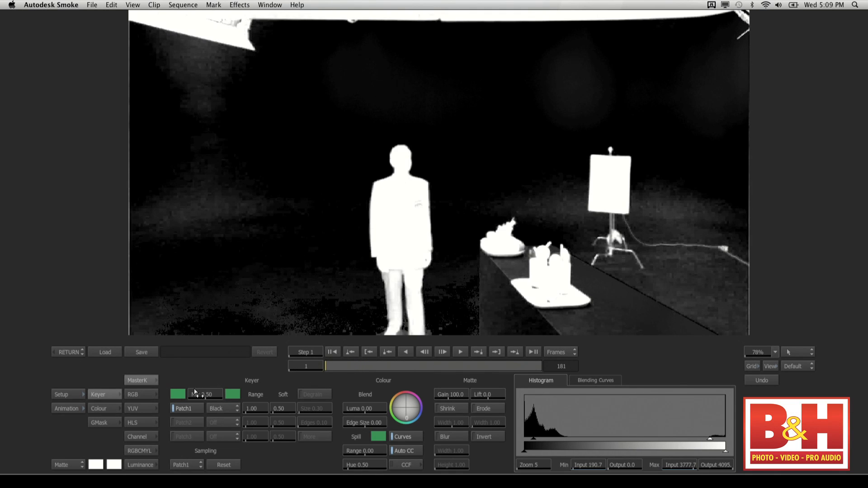
click(107, 422)
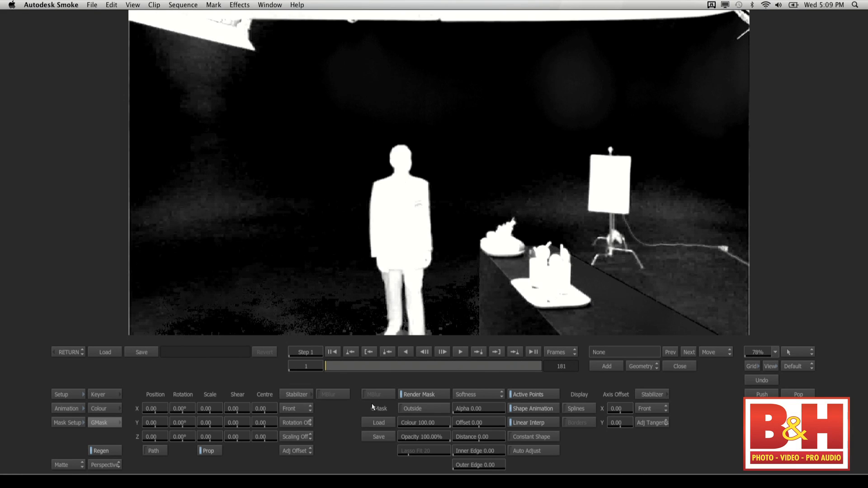
click(602, 368)
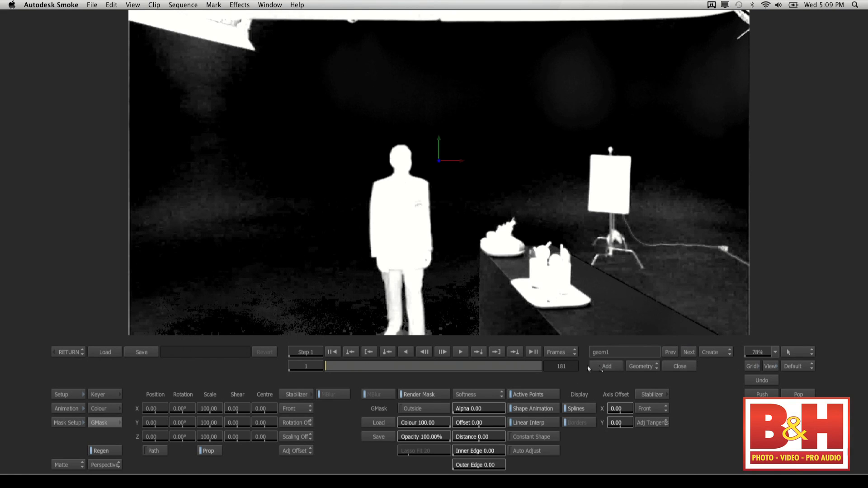
mouse_move(359, 333)
mouse_down()
mouse_move(331, 208)
mouse_move(373, 94)
mouse_move(449, 120)
mouse_move(515, 193)
mouse_move(585, 243)
mouse_move(621, 310)
mouse_move(614, 341)
mouse_up()
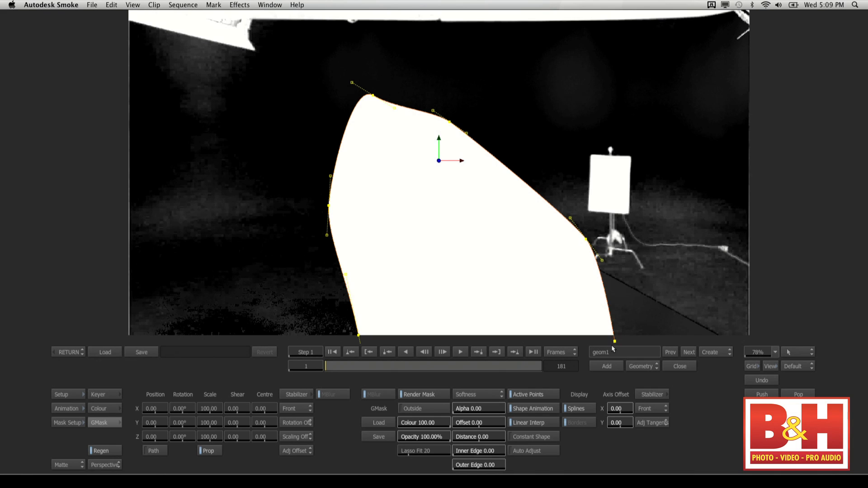
drag(497, 347, 358, 336)
click(358, 336)
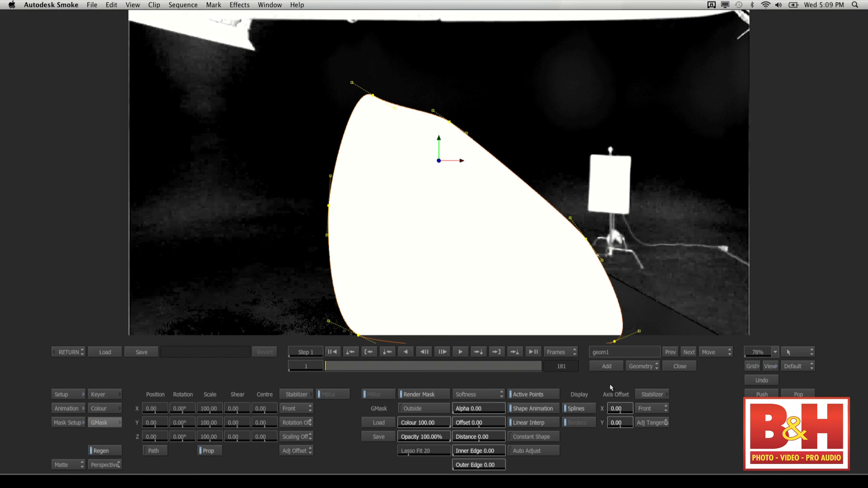
click(441, 410)
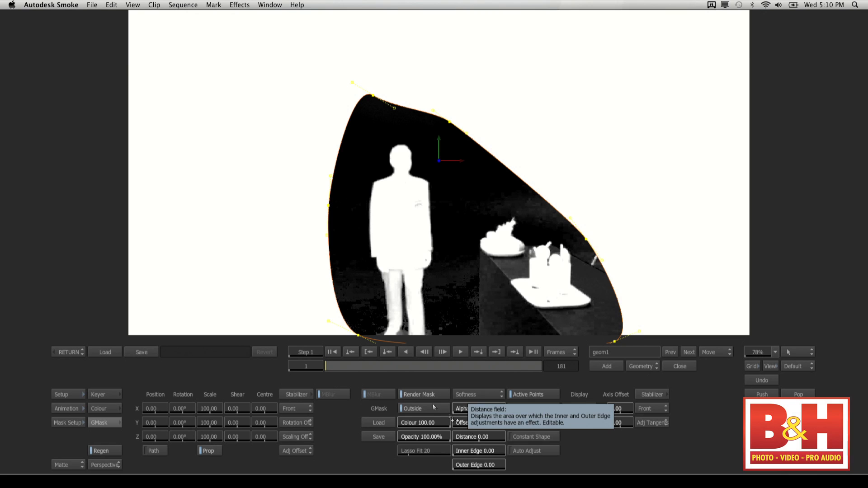
Reshape the mask at frame 138 to surround the presenter's head, shoulders and arms and exclude the light stand
drag(375, 367, 313, 375)
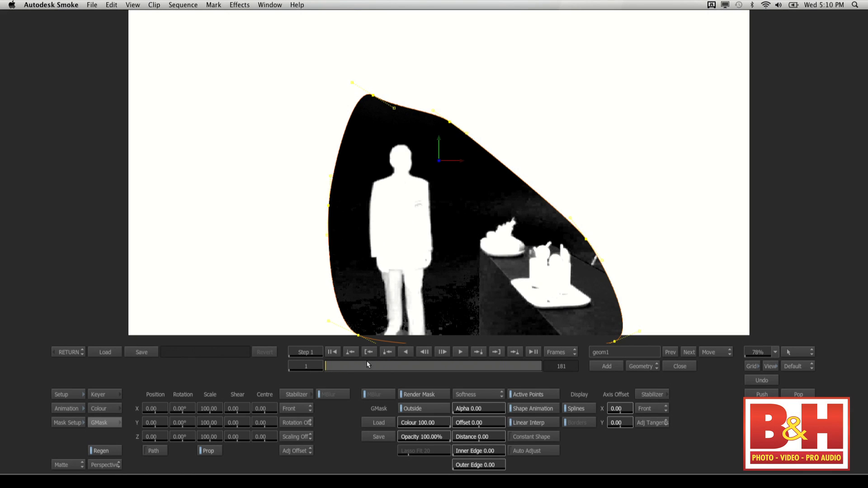
drag(349, 367, 505, 367)
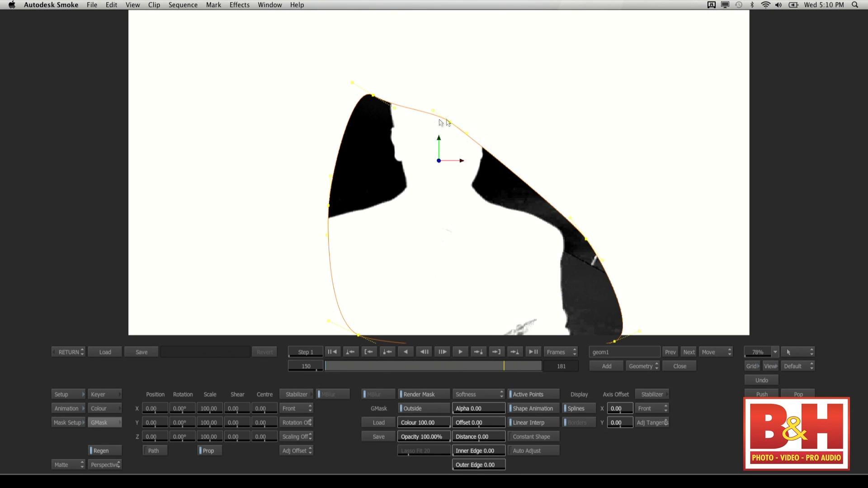
mouse_move(504, 368)
mouse_down()
mouse_move(475, 370)
mouse_move(489, 369)
mouse_up()
drag(450, 123, 503, 68)
drag(372, 97, 365, 48)
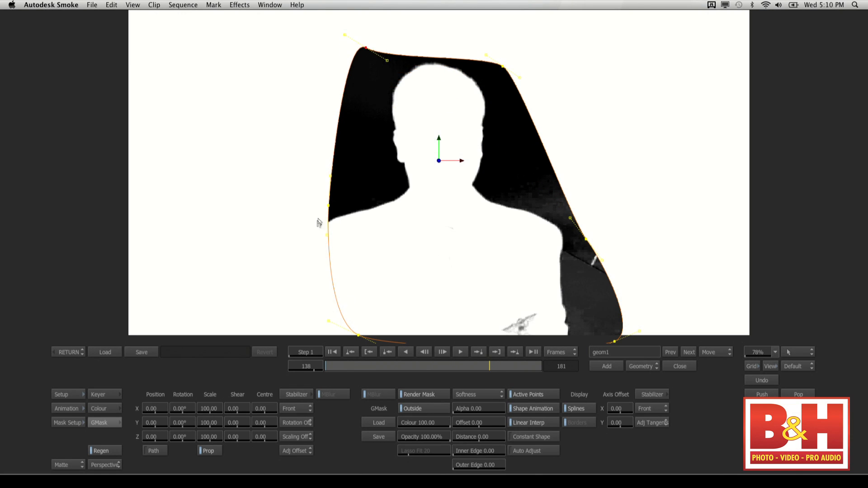
drag(328, 206, 284, 243)
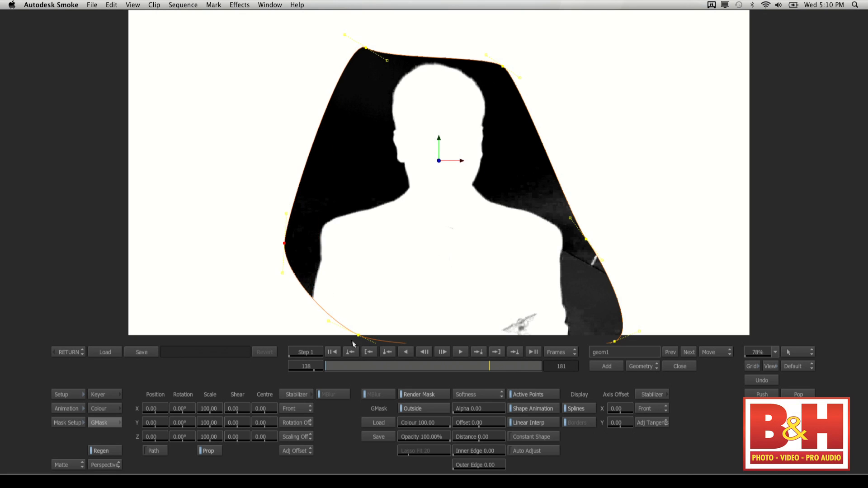
drag(358, 339, 297, 345)
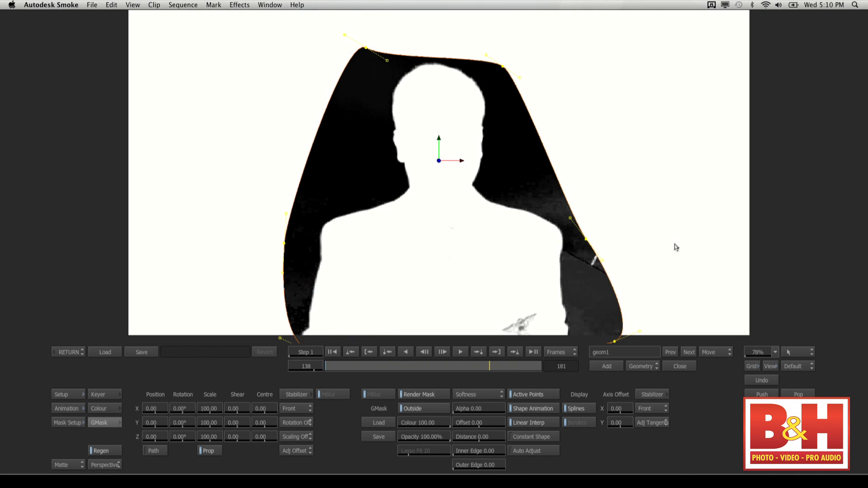
drag(617, 344, 596, 343)
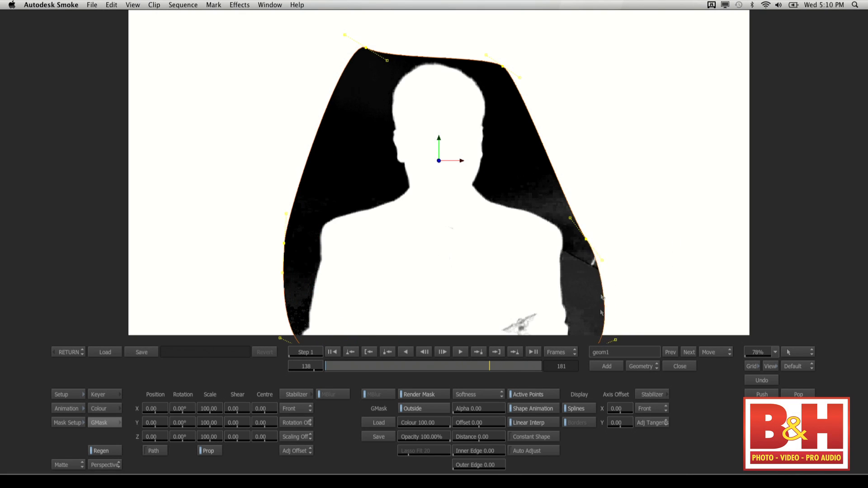
drag(587, 240, 576, 227)
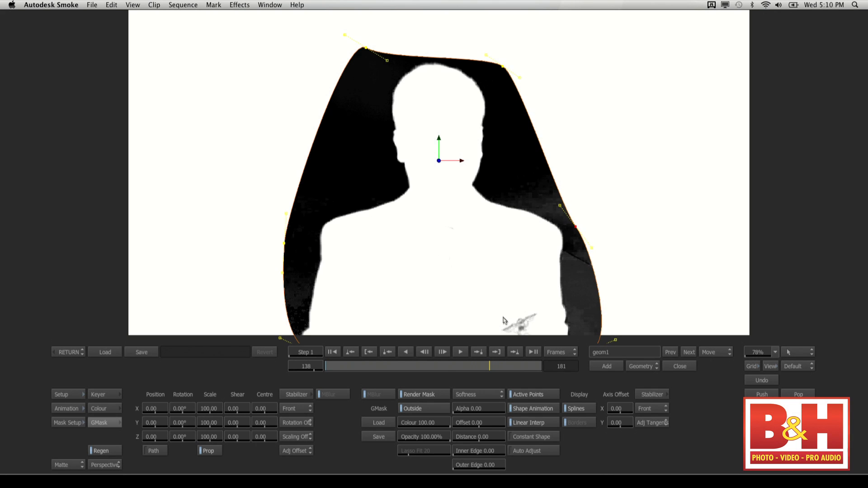
Widen the mask around the presenter's head at frame 58 and pull its counter-side edge inward at frames 58 and 1
drag(482, 367, 393, 367)
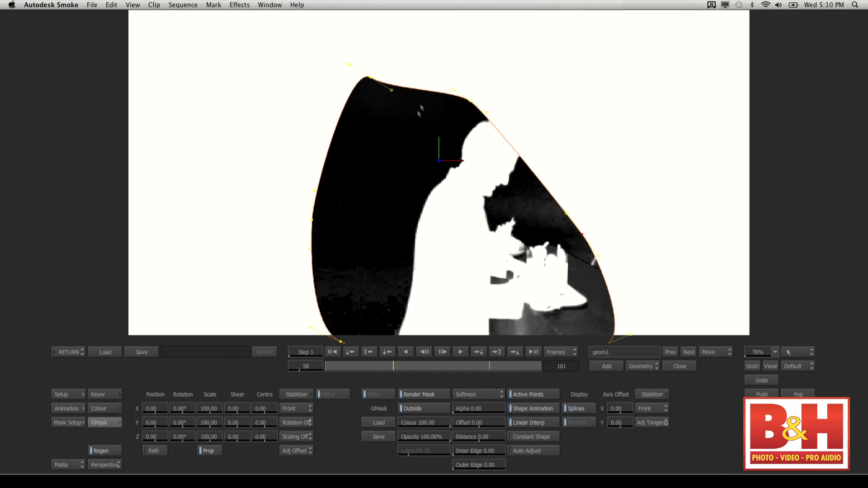
drag(472, 102, 538, 101)
drag(582, 235, 576, 243)
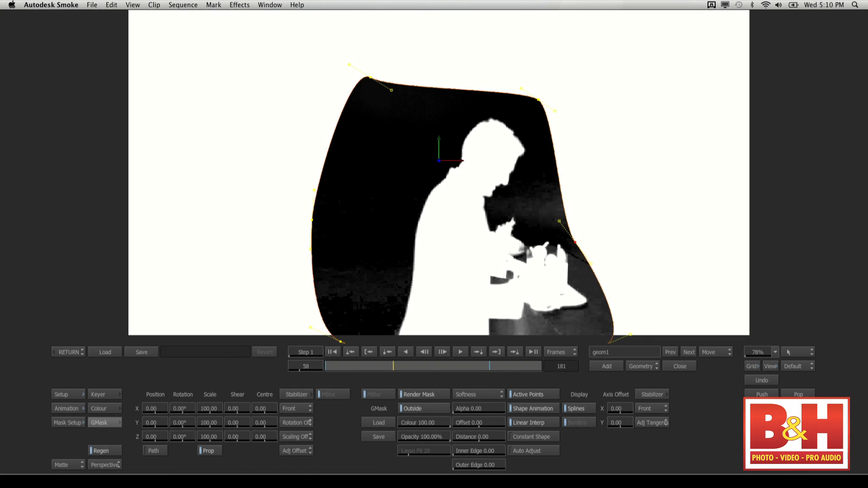
drag(370, 368, 307, 366)
drag(586, 240, 573, 251)
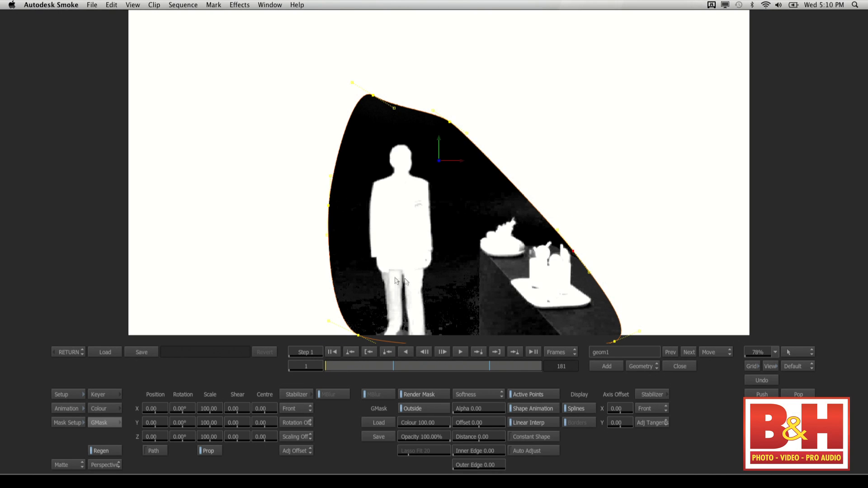
Set the garbage mask's Colour to 0.00 and show the composite result
click(108, 393)
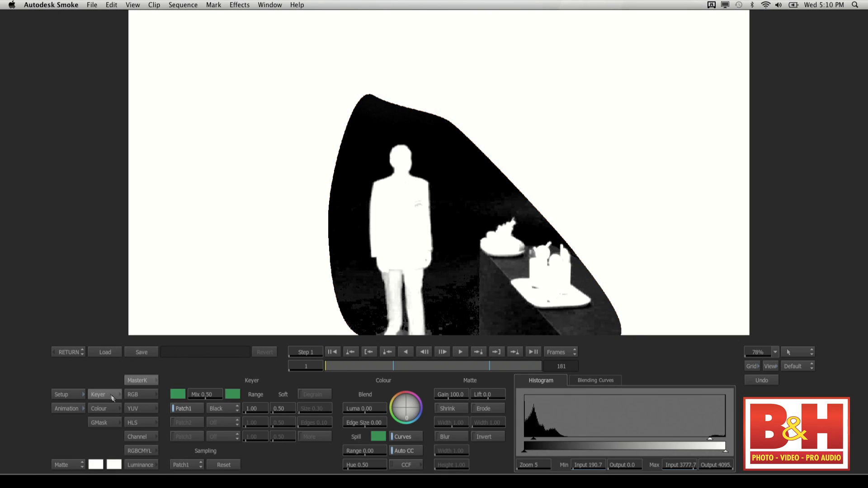
click(113, 423)
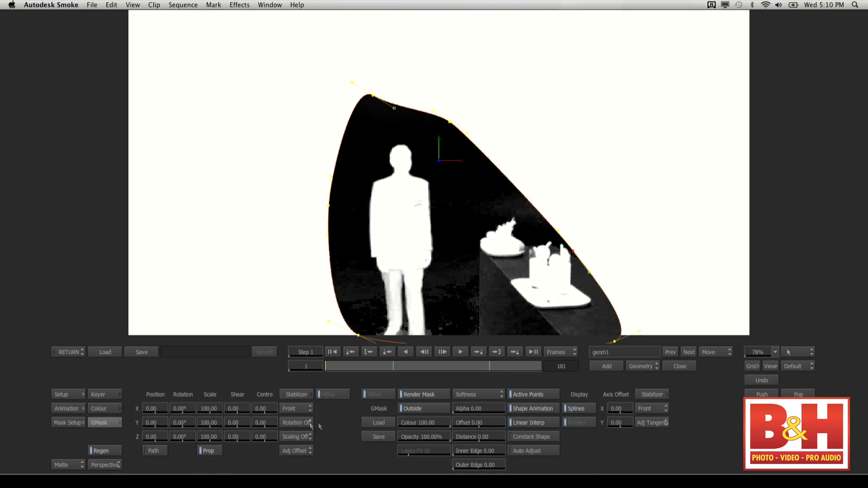
click(427, 423)
key(Return)
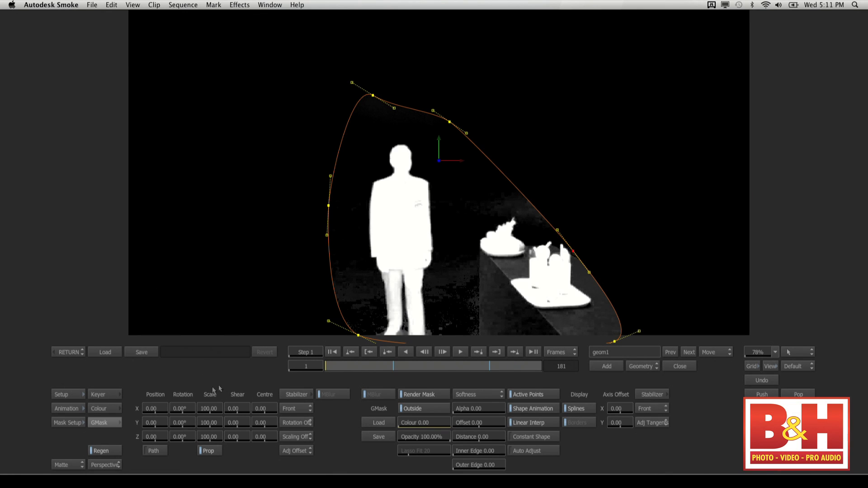
key(F4)
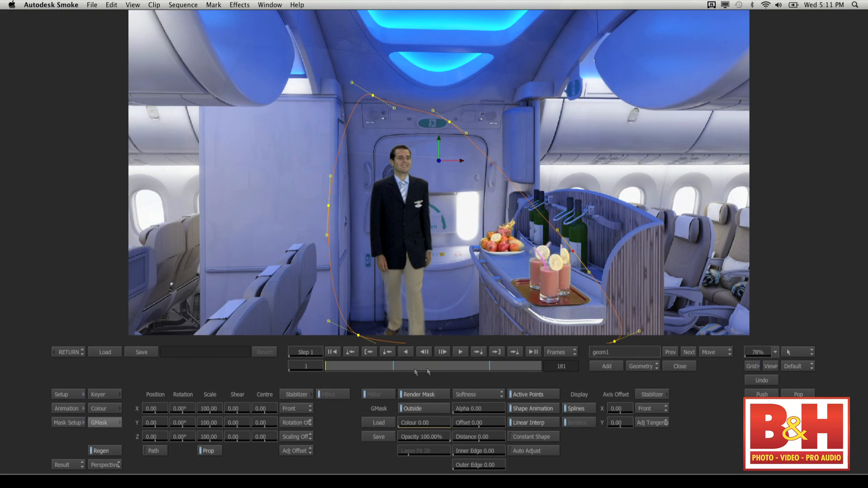
At frame 98, set the keyer's Blend Luma to -4.90 and Edge Size to -1.84, and exit to the timeline
drag(405, 373, 442, 369)
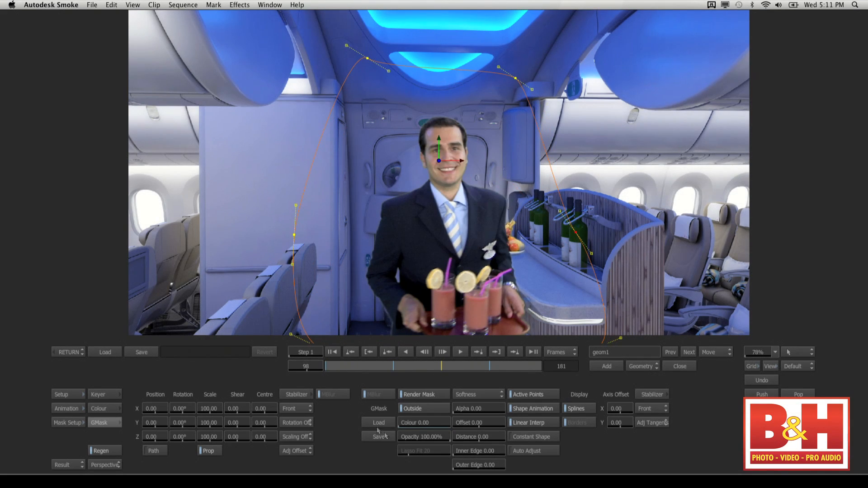
click(99, 397)
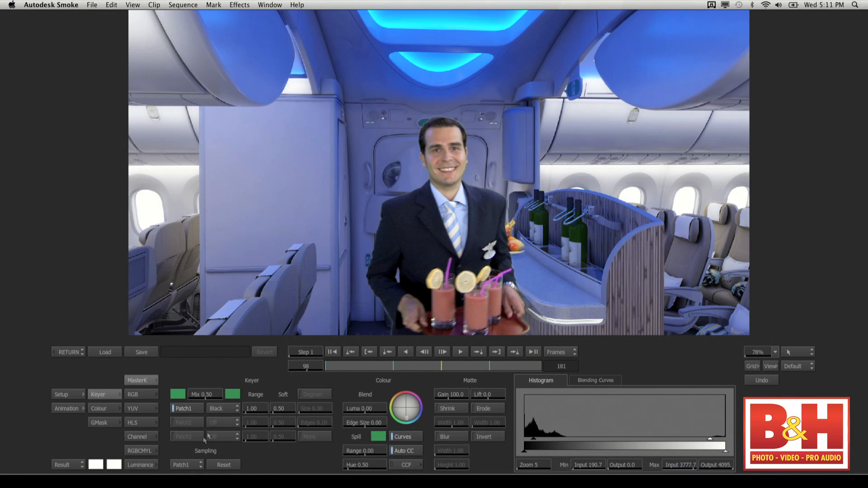
click(188, 469)
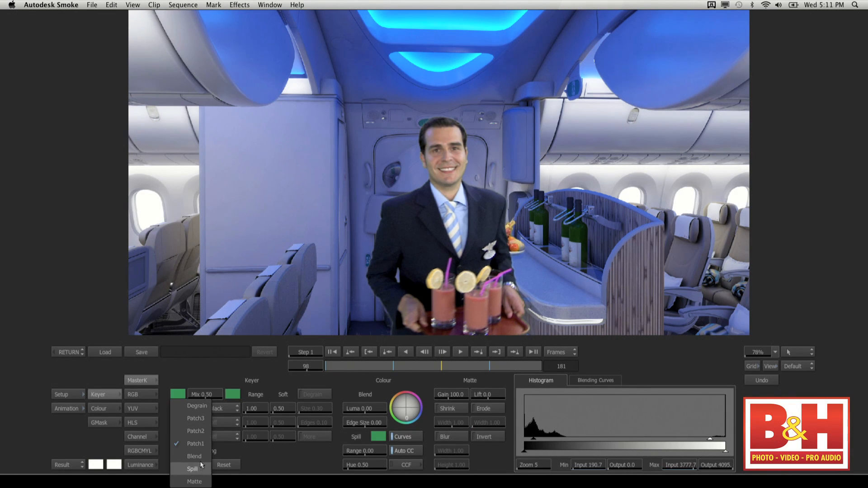
click(194, 466)
drag(356, 229, 288, 233)
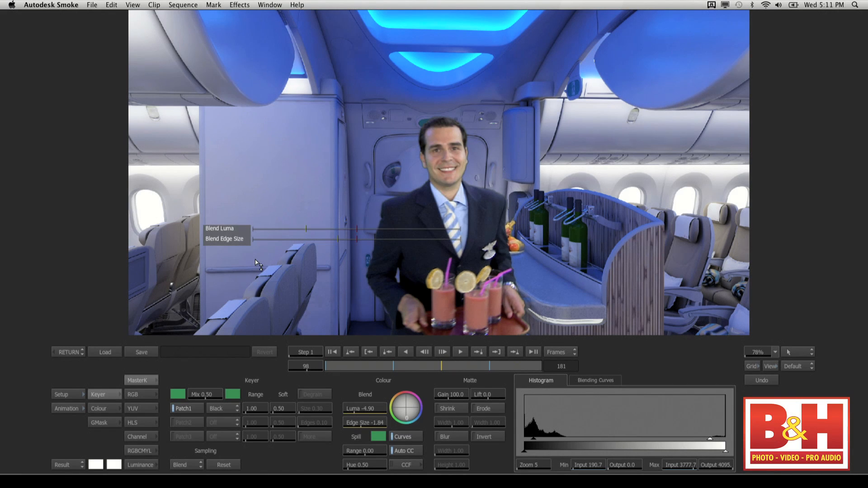
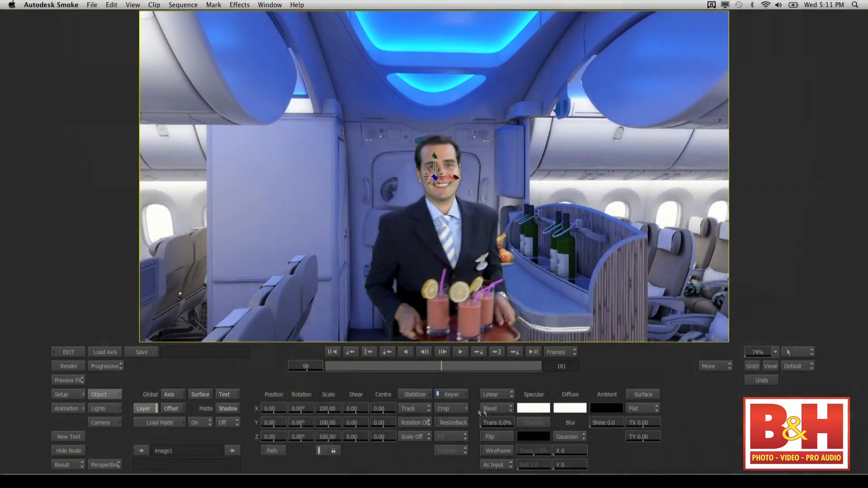
click(68, 352)
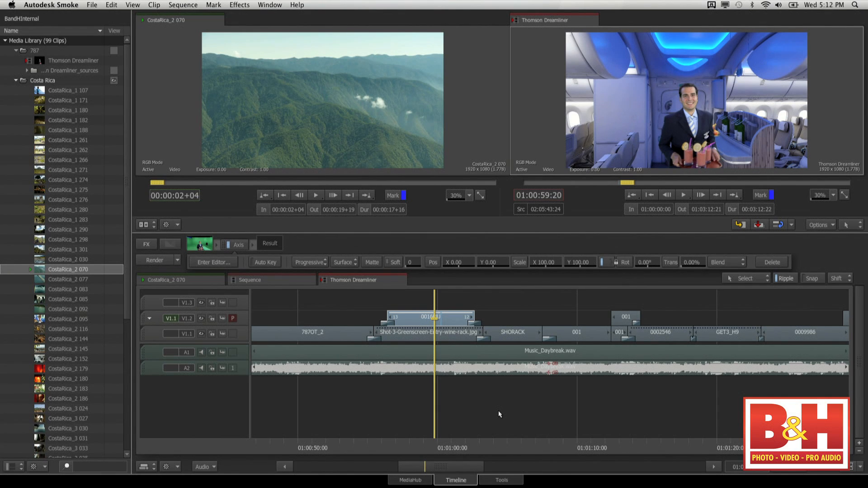
Compare the effects on the cabin and greenscreen clips, and view the video effects available for the SHORACK clip
click(456, 336)
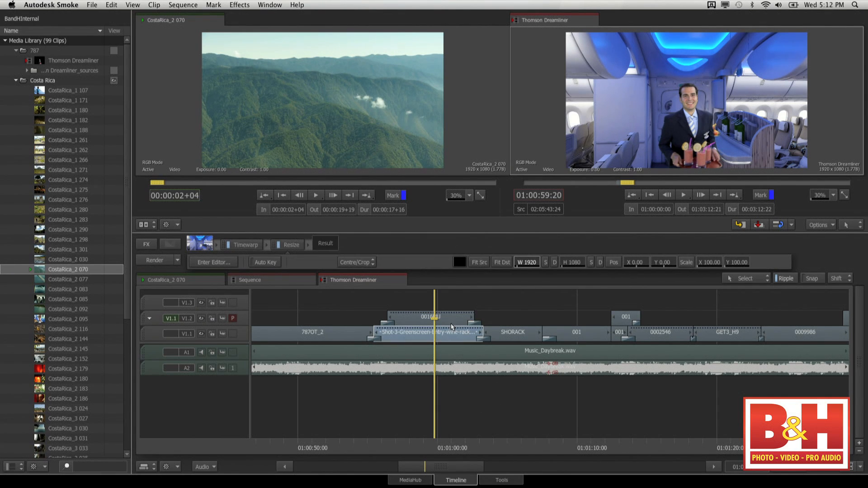
click(452, 323)
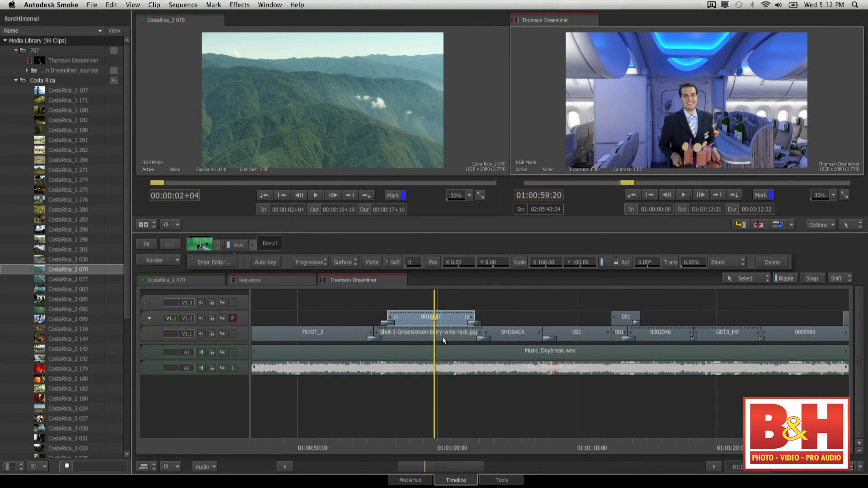
right_click(510, 338)
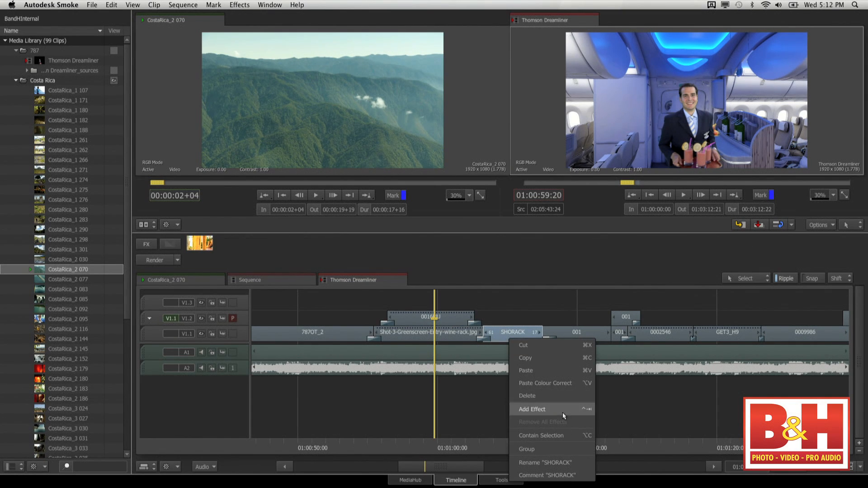
click(526, 275)
click(146, 245)
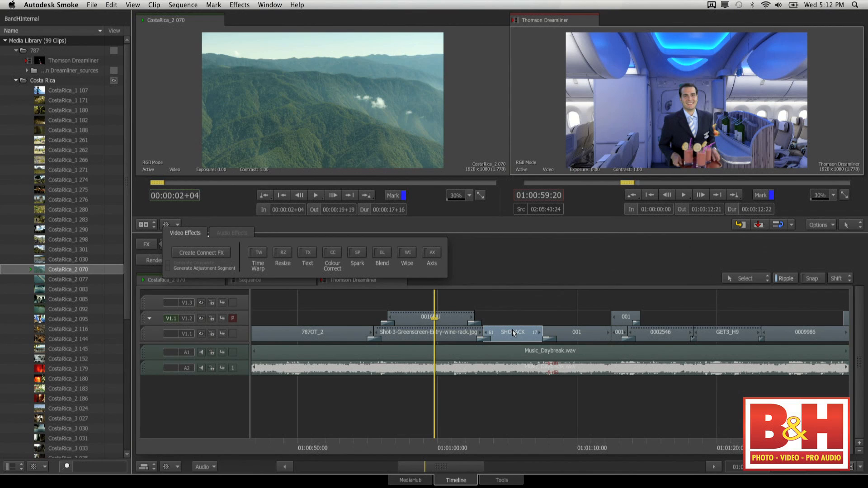
click(504, 244)
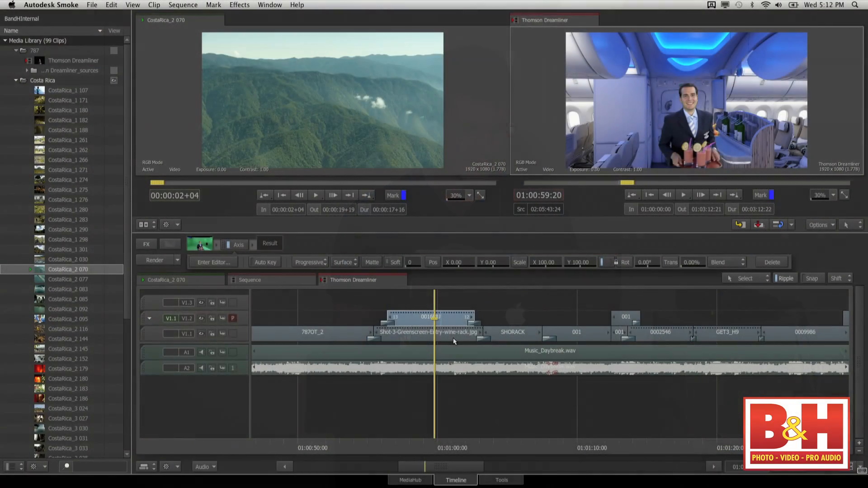
Select the greenscreen clip together with the cabin background clip beneath it, and create a Connect FX from them
click(453, 338)
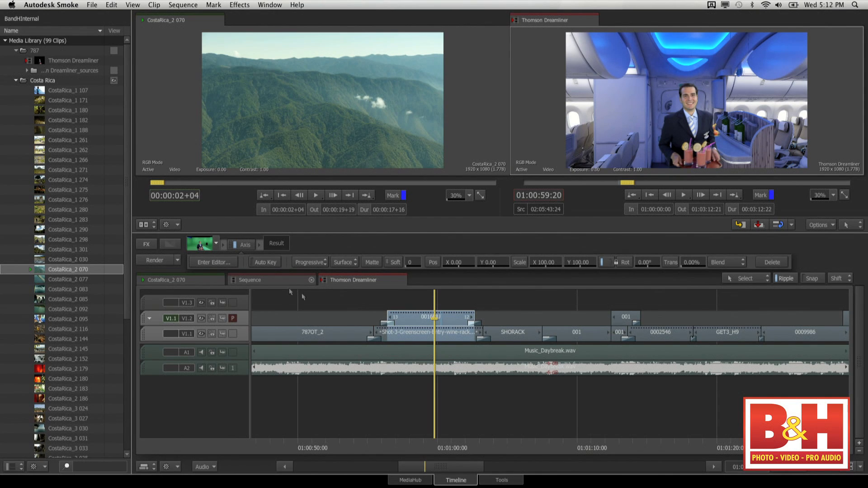
click(150, 245)
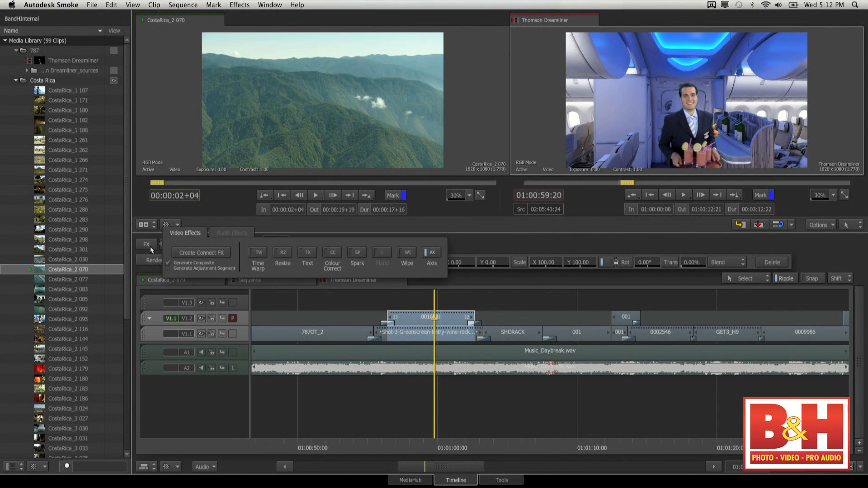
click(211, 253)
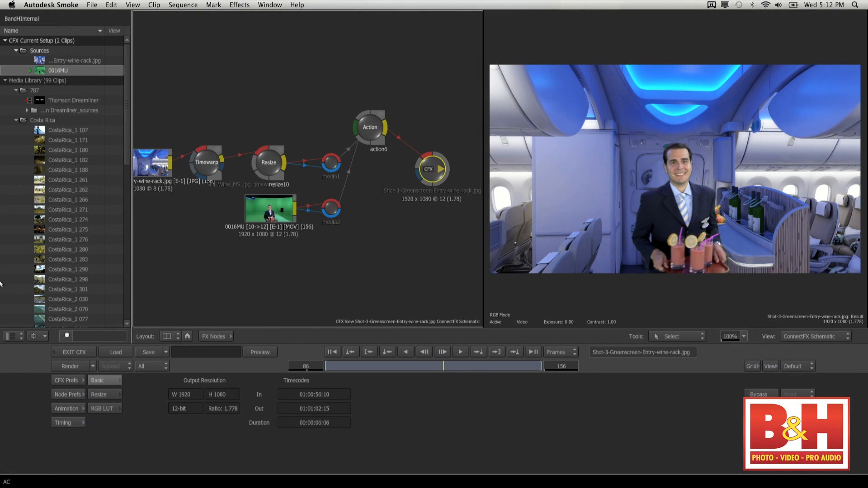
Widen the ConnectFX schematic view and spread out the Action, 0016MU source, Timewarp and CFX output nodes
drag(482, 198, 571, 199)
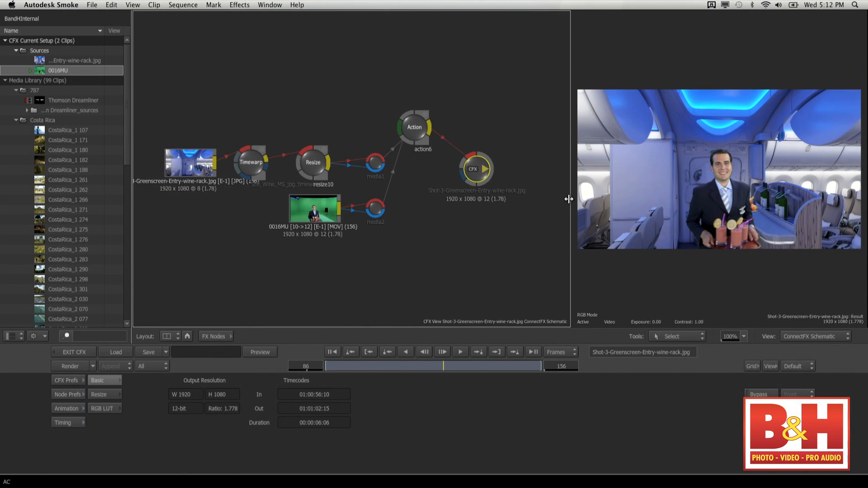
drag(412, 129, 435, 149)
drag(327, 201, 291, 208)
drag(259, 171, 269, 171)
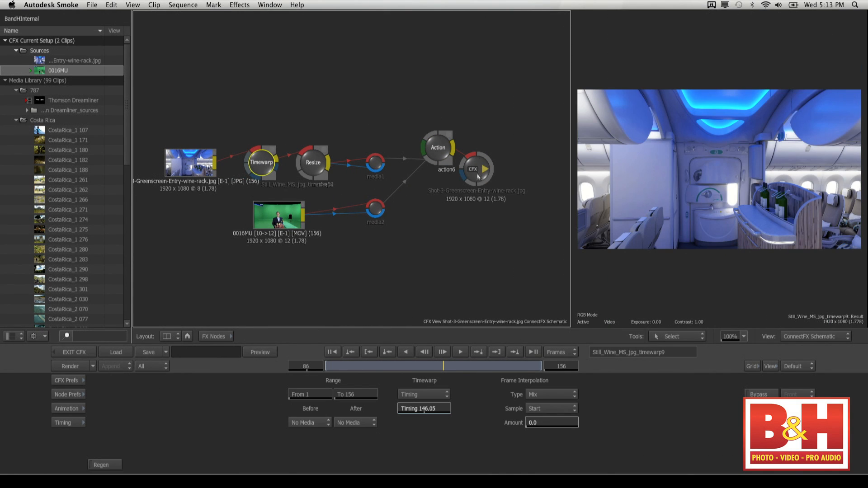
drag(478, 177, 508, 159)
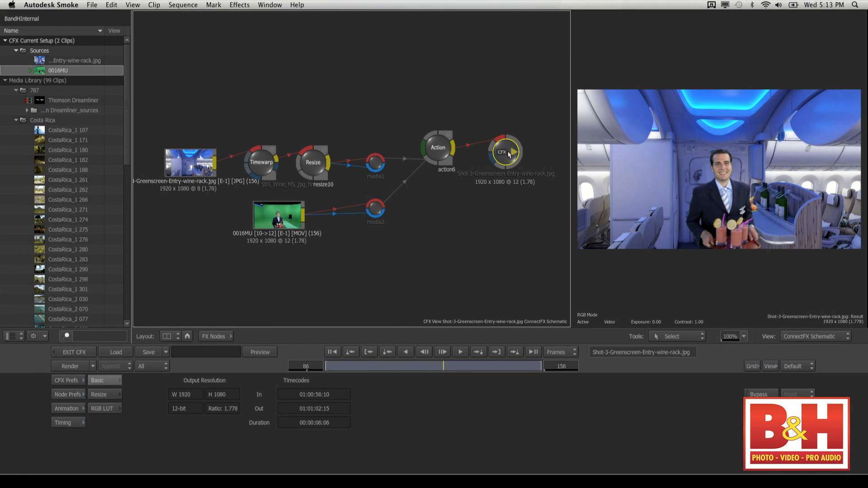
Nudge the Action, cabin source and Resize nodes, and move the 0016MU source farther from its media node while viewing each node's result
click(438, 156)
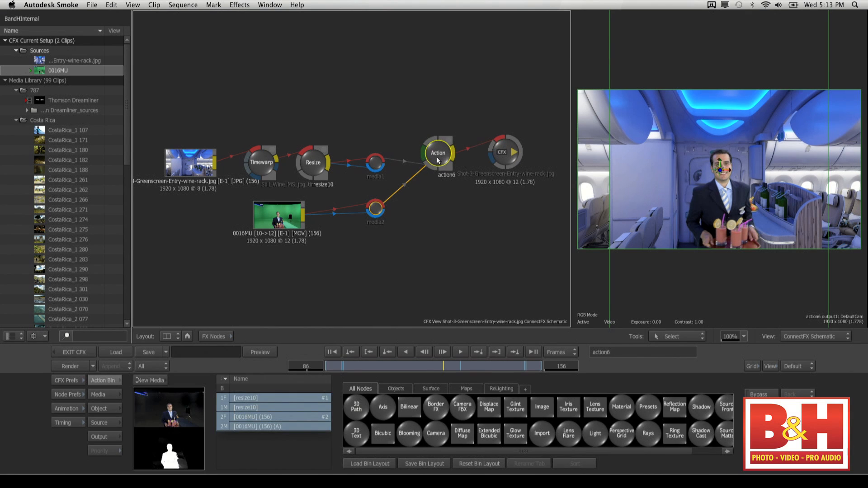
click(183, 167)
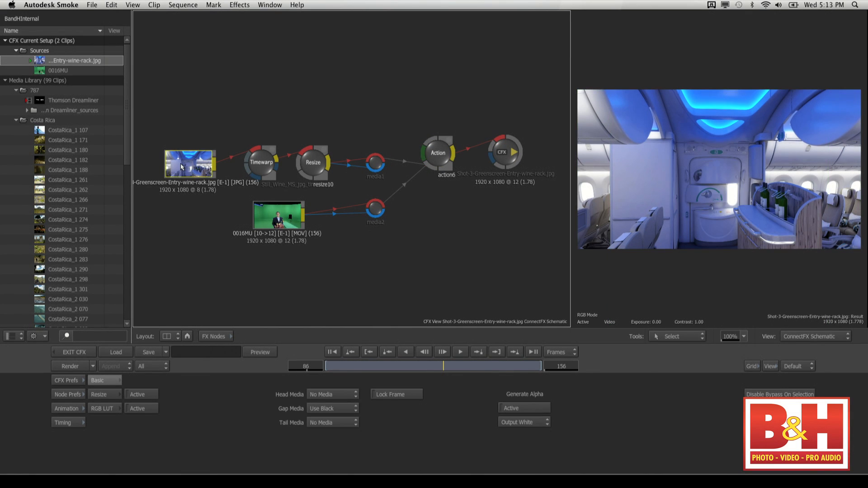
drag(182, 167, 183, 159)
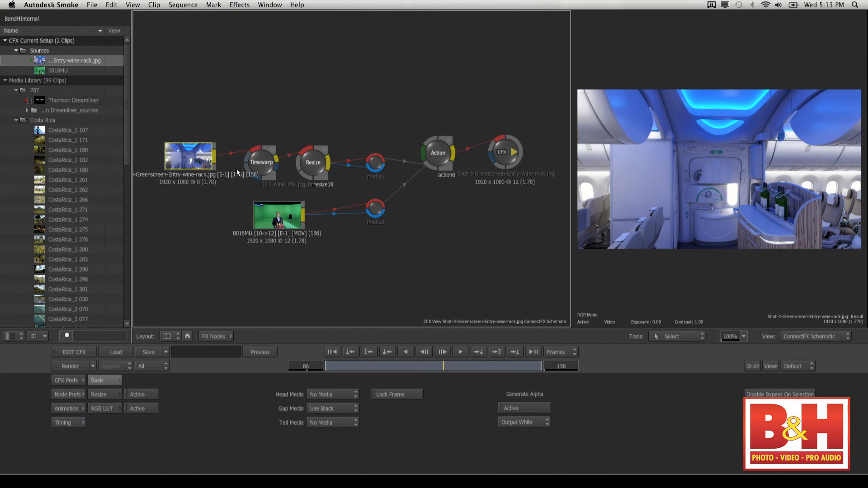
click(263, 167)
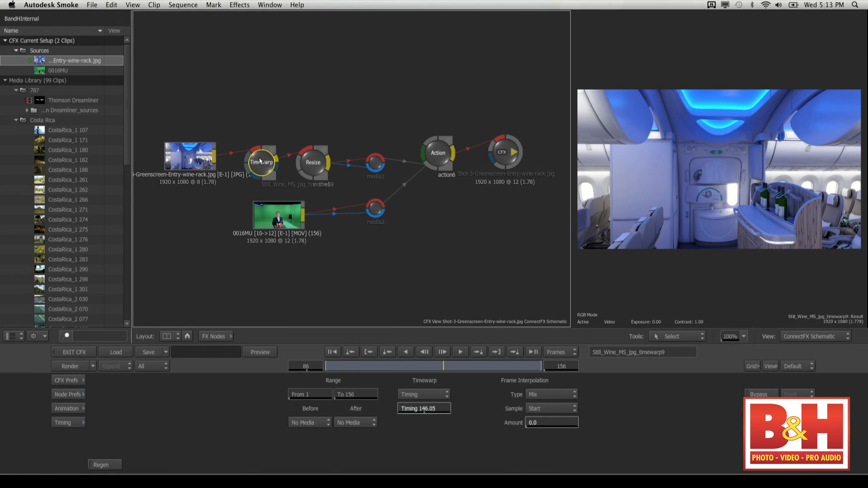
drag(266, 220, 216, 225)
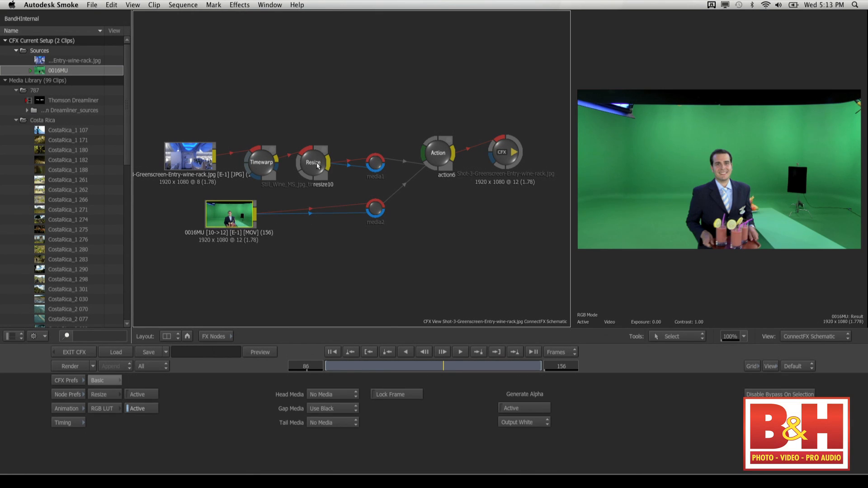
drag(317, 163, 322, 166)
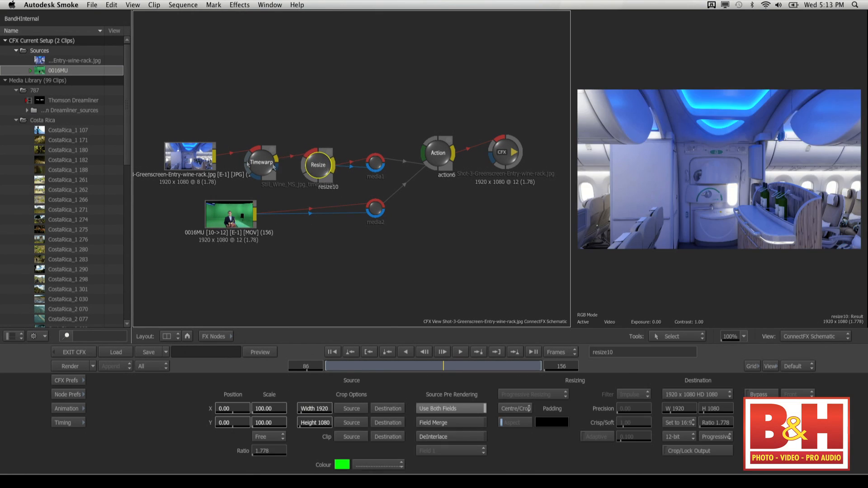
View the cabin source, Resize and Action nodes' settings in turn
click(198, 159)
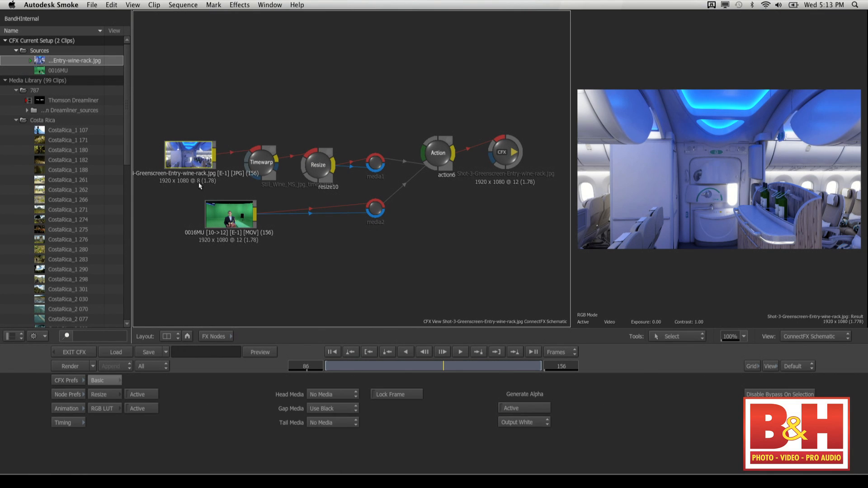
click(321, 166)
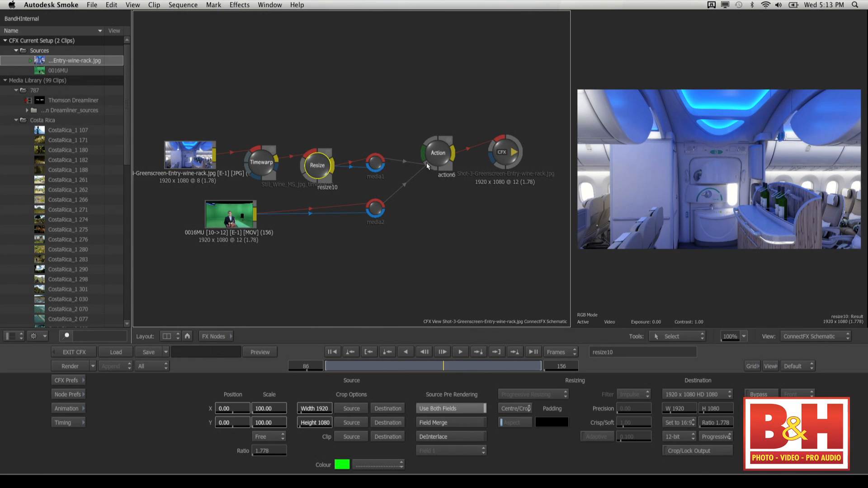
click(446, 149)
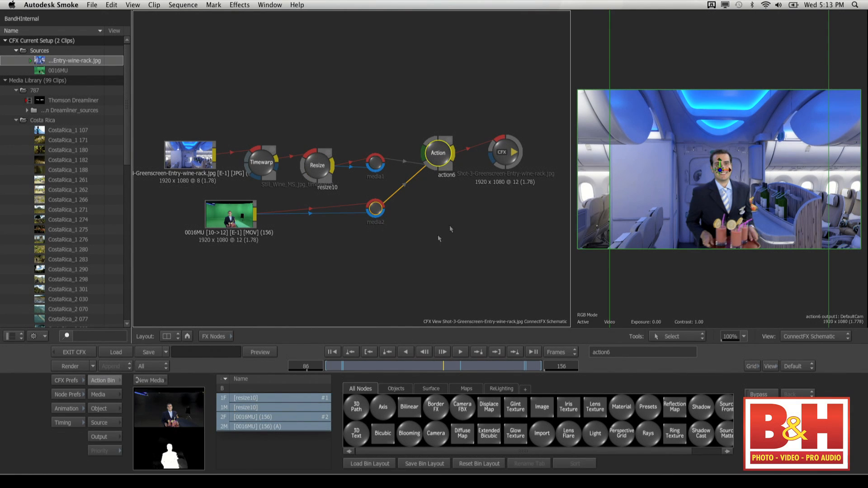
Show the Action node's media list and examine the keyer and colour correction cells of the 0016MU layer
click(104, 394)
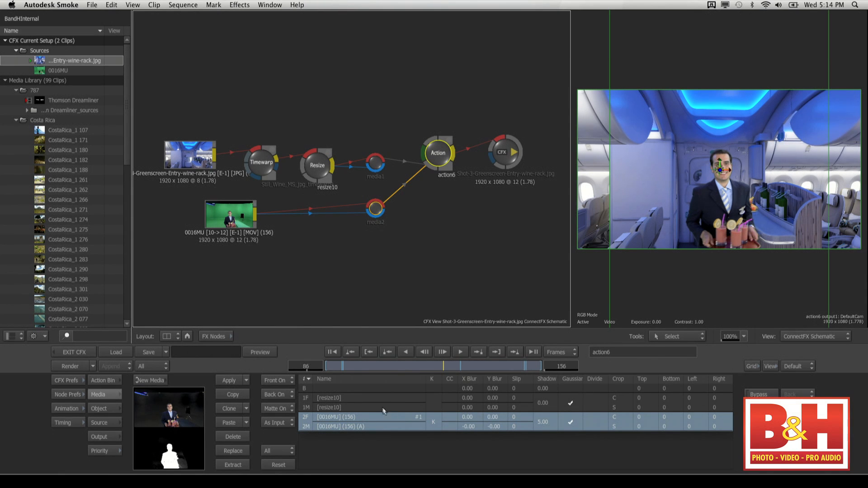
click(433, 422)
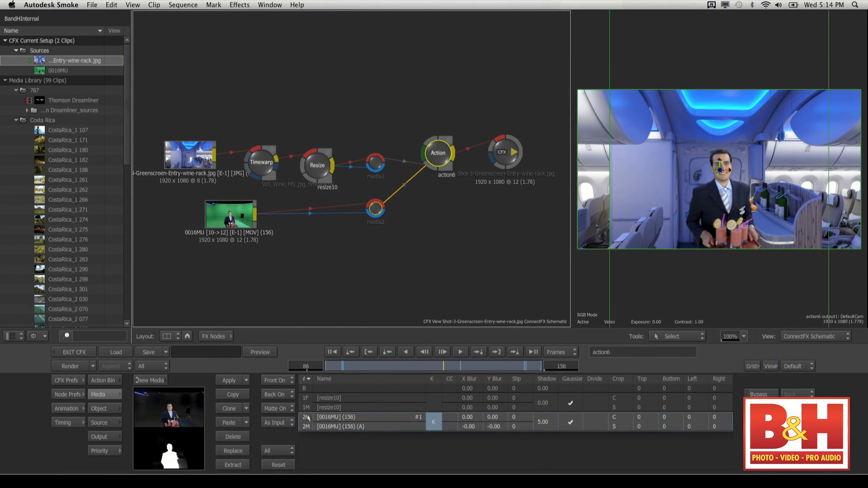
click(342, 424)
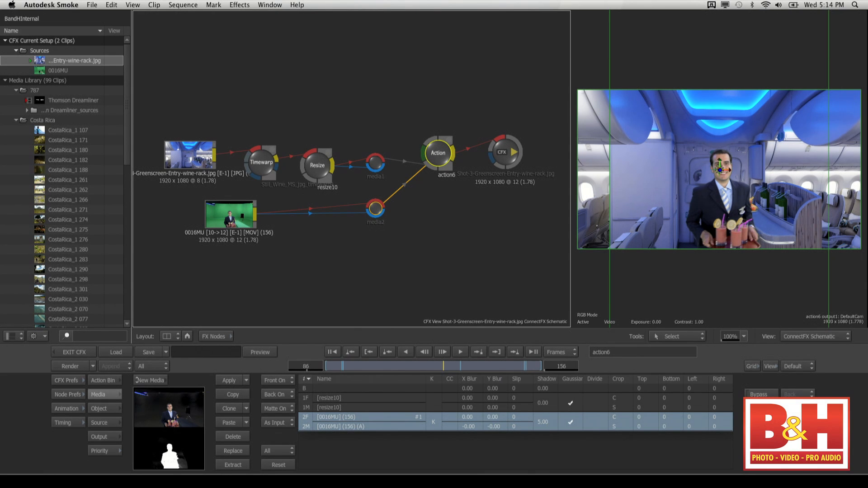
click(450, 418)
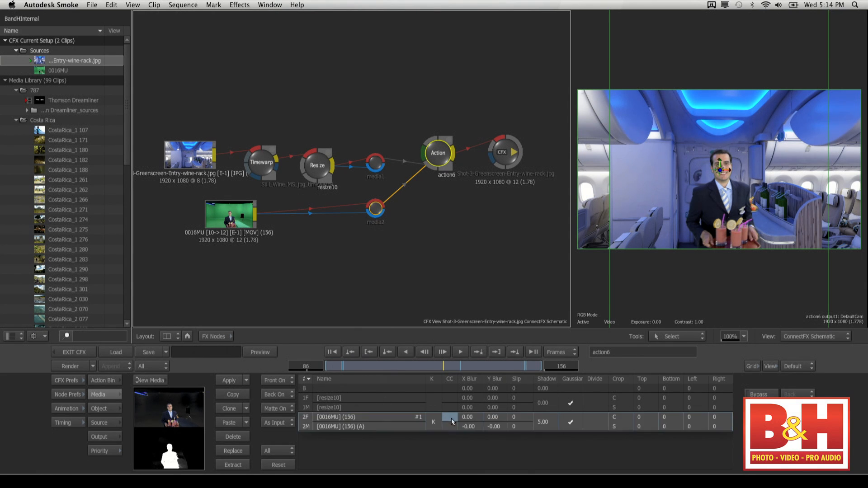
Try a strong X Blur on the front of the resize10 cabin media and undo it
click(470, 405)
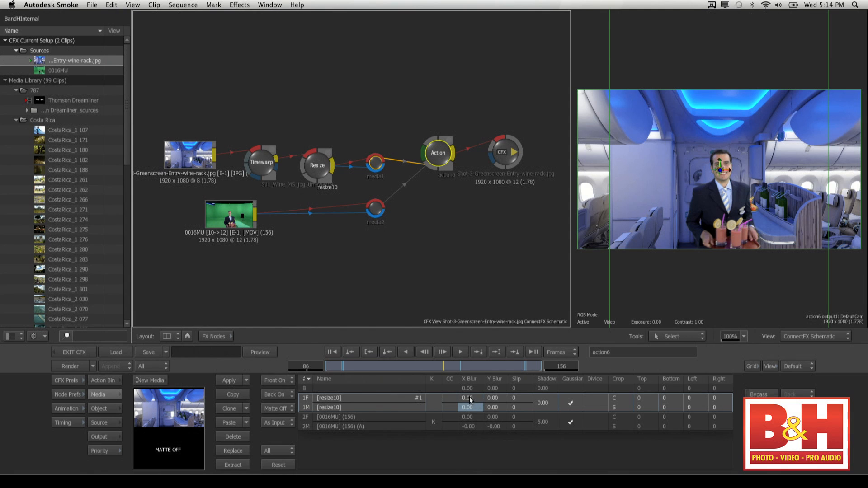
drag(471, 398, 557, 400)
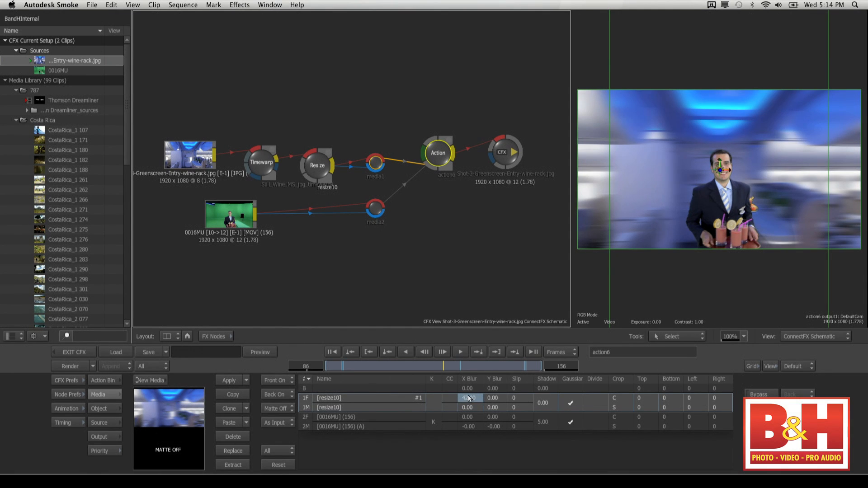
key(super+z)
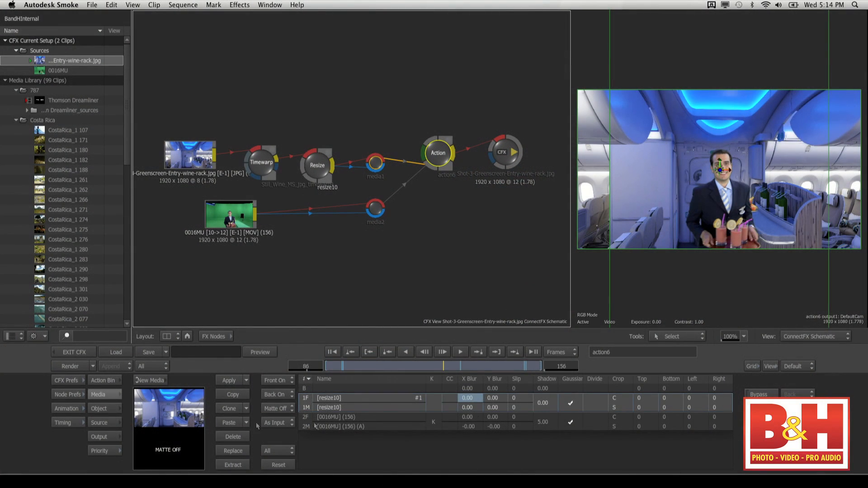
Check the sources' timing view, and add the CostaRica_1 107 clip from the media library to the schematic above the cabin source
click(64, 423)
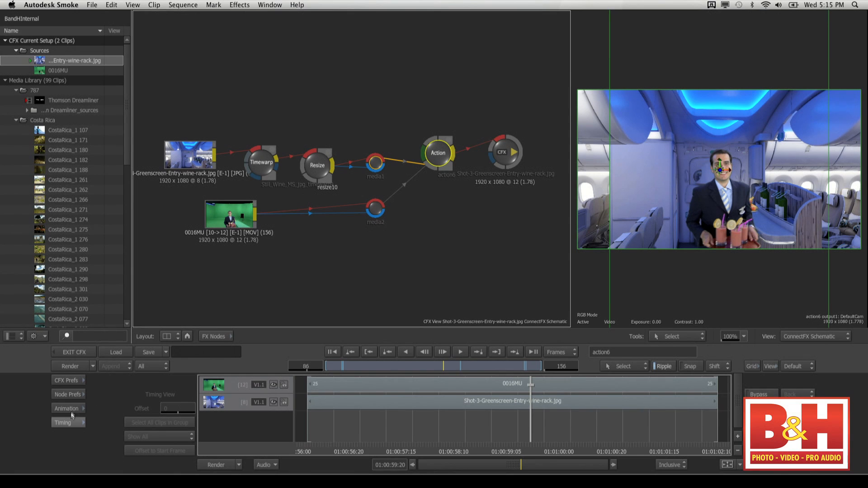
click(70, 419)
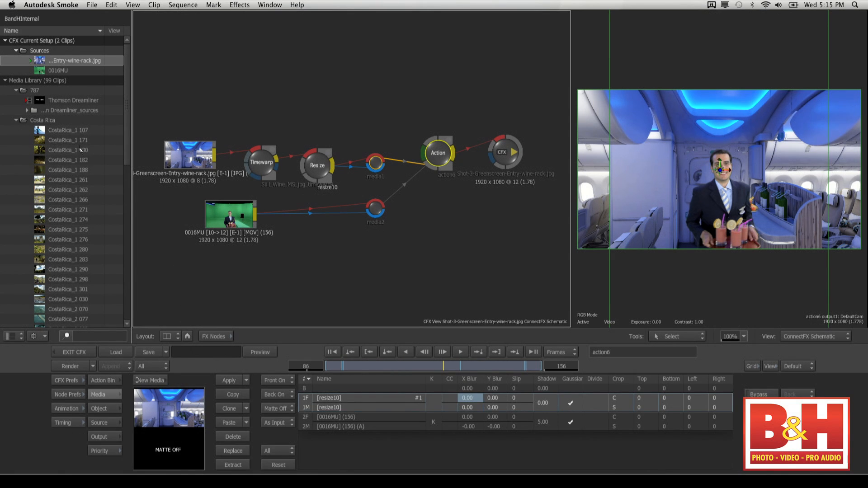
drag(61, 132, 246, 109)
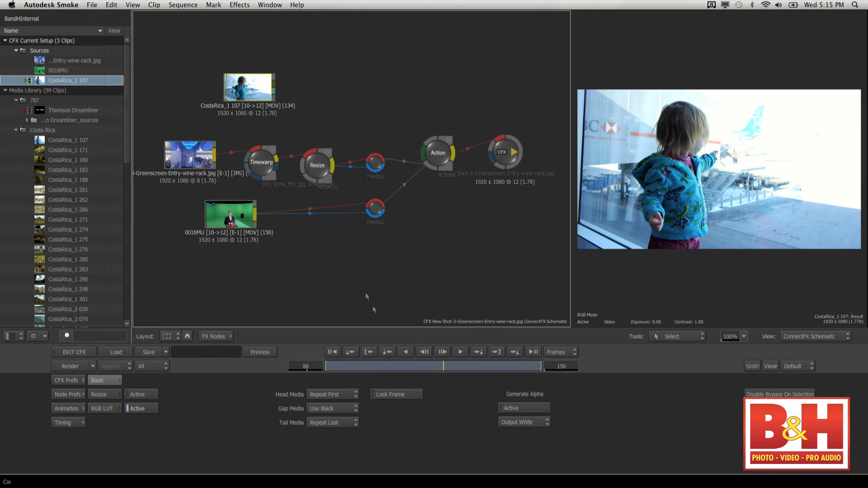
Select the action6 node and switch the schematic view to its Action Schematic
click(446, 153)
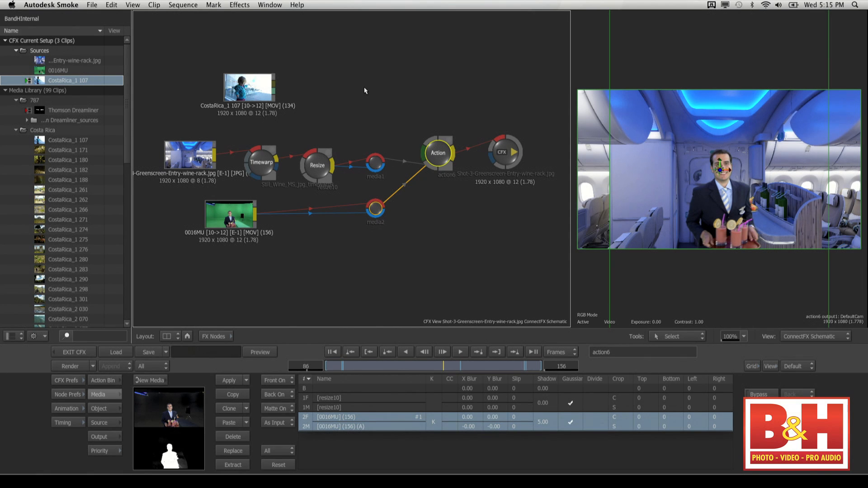
drag(419, 168, 427, 163)
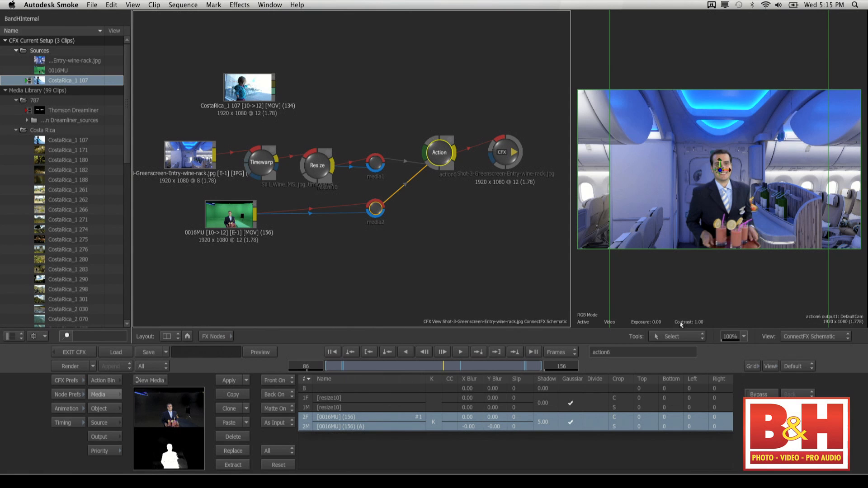
click(808, 337)
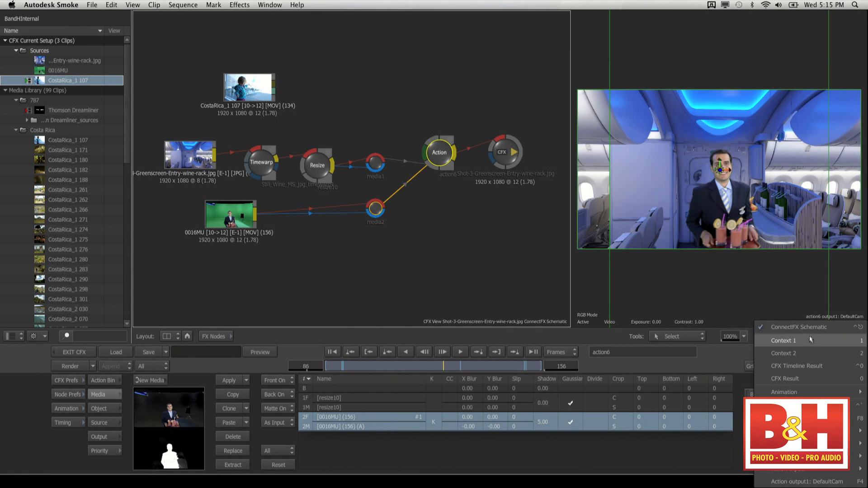
click(502, 285)
click(804, 336)
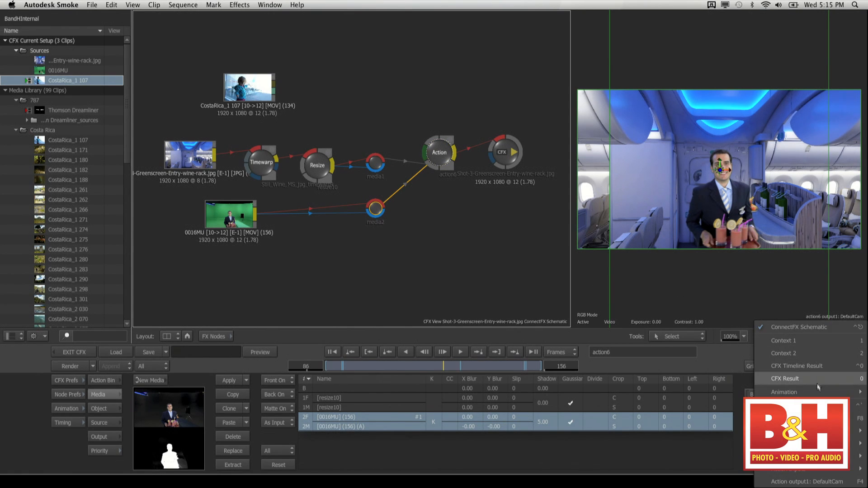
click(816, 406)
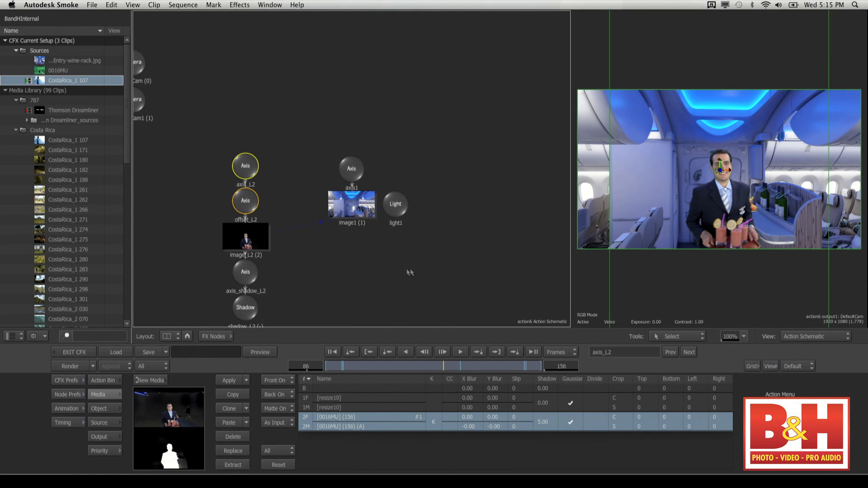
Delete the extra DefaultCam1 camera node from the Action schematic
drag(453, 275, 289, 272)
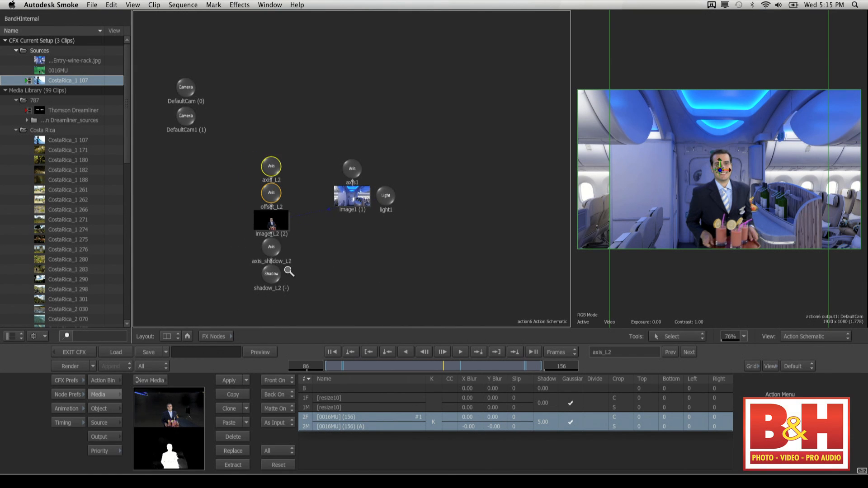
drag(189, 119, 314, 124)
double_click(189, 116)
key(Delete)
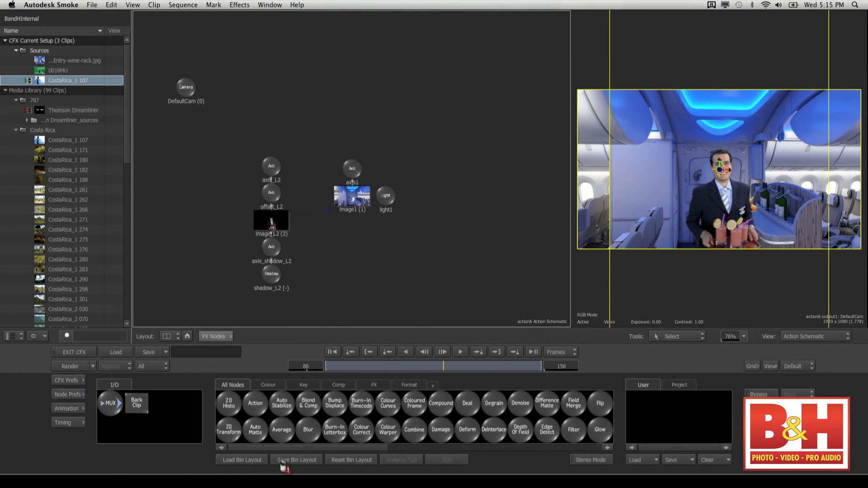
Rearrange the Action schematic, placing DefaultCam above the two image chains, and remove the existing light1 node
drag(186, 88, 309, 127)
drag(390, 202, 422, 202)
drag(354, 172, 350, 174)
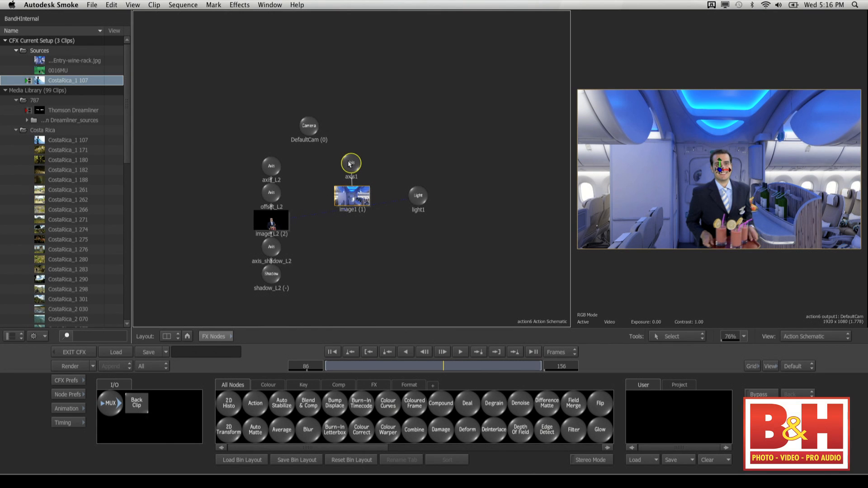
click(272, 219)
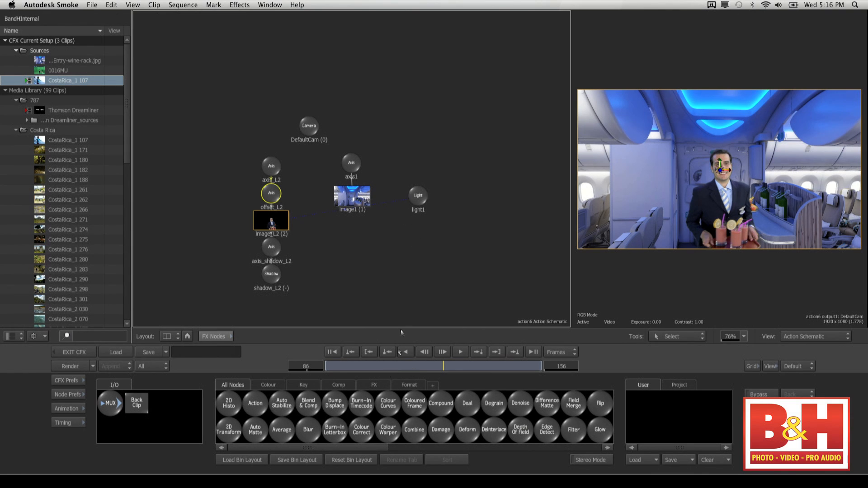
drag(419, 197, 402, 485)
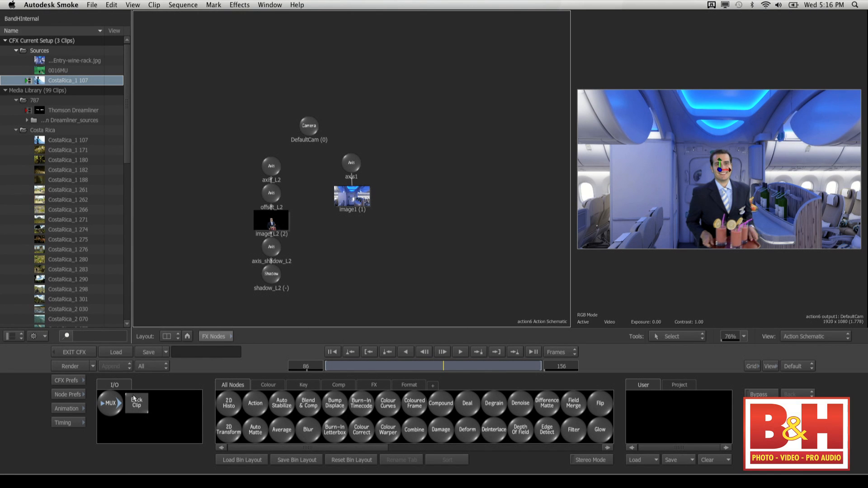
mouse_move(248, 449)
mouse_down()
mouse_move(427, 458)
mouse_move(259, 452)
mouse_up()
key(space)
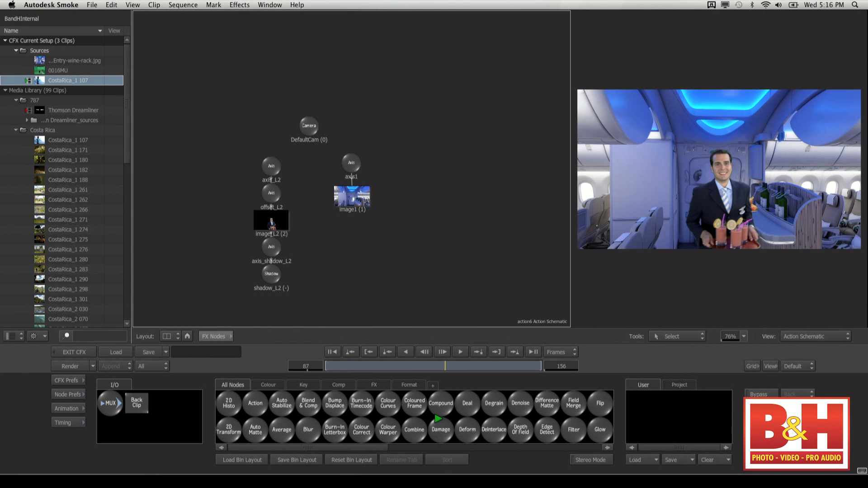
key(Escape)
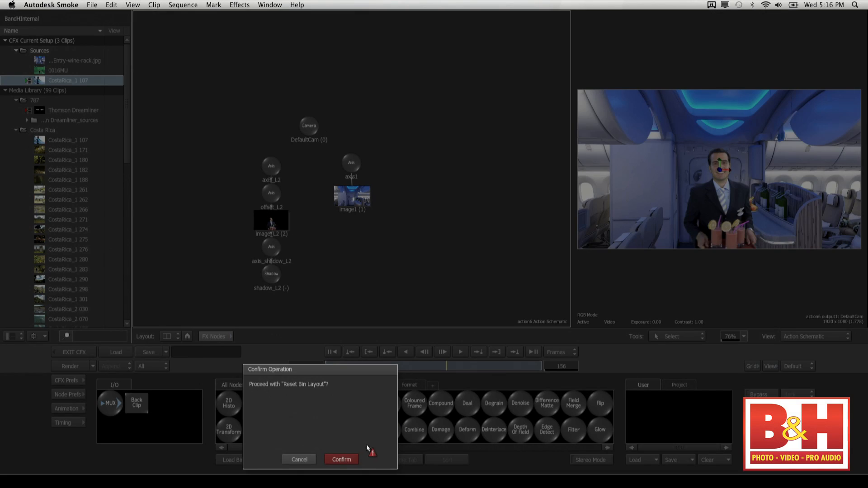
click(312, 458)
scroll(388, 425, down, 3)
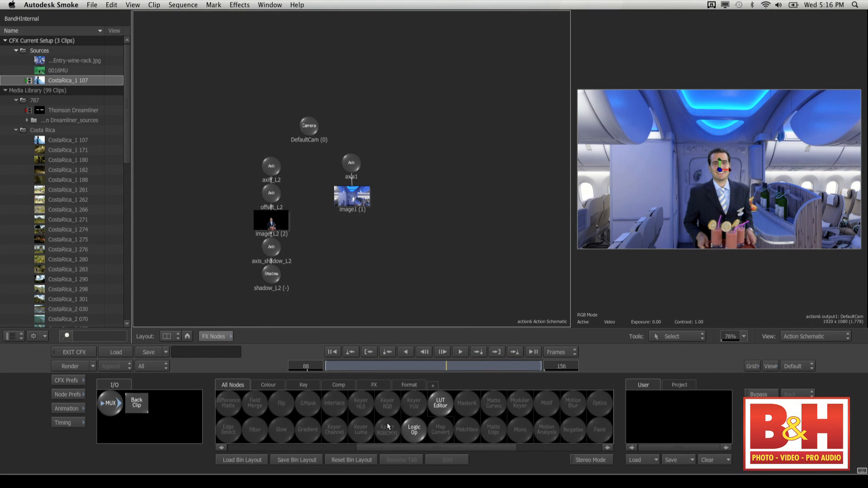
double_click(414, 430)
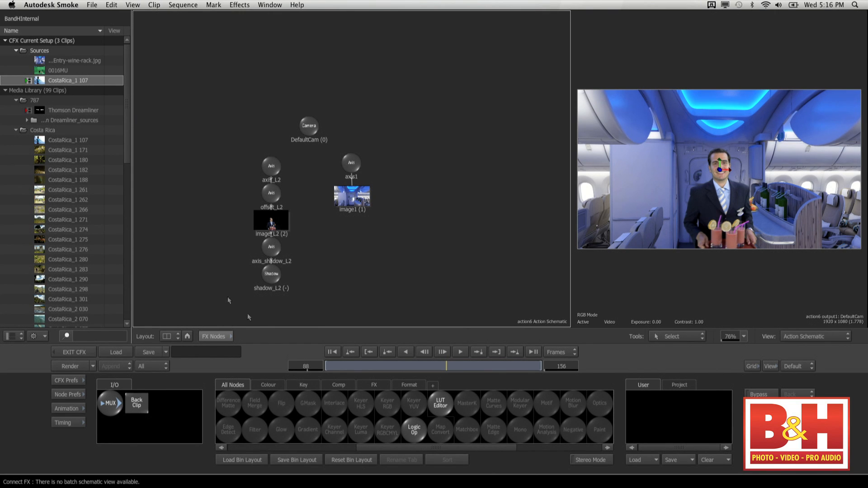
Add a Light node from the Action bin, place it over the presenter's face and set its Z position to 291
click(215, 336)
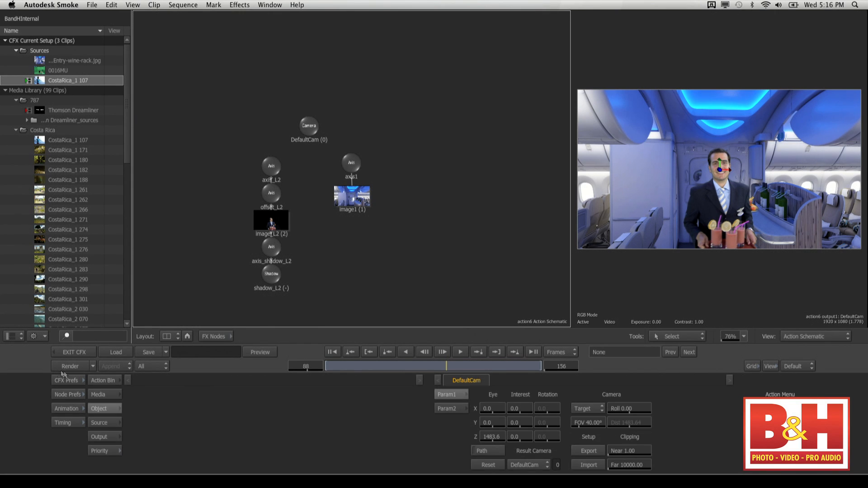
click(96, 380)
scroll(554, 434, right, 2)
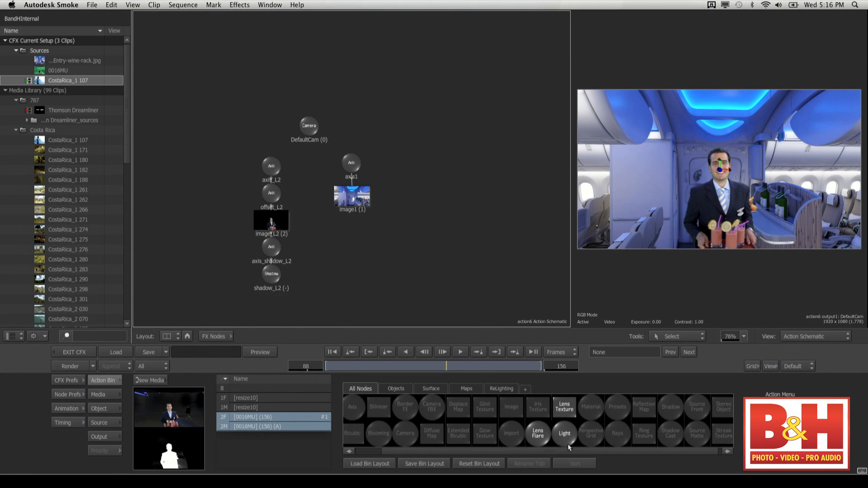
click(564, 436)
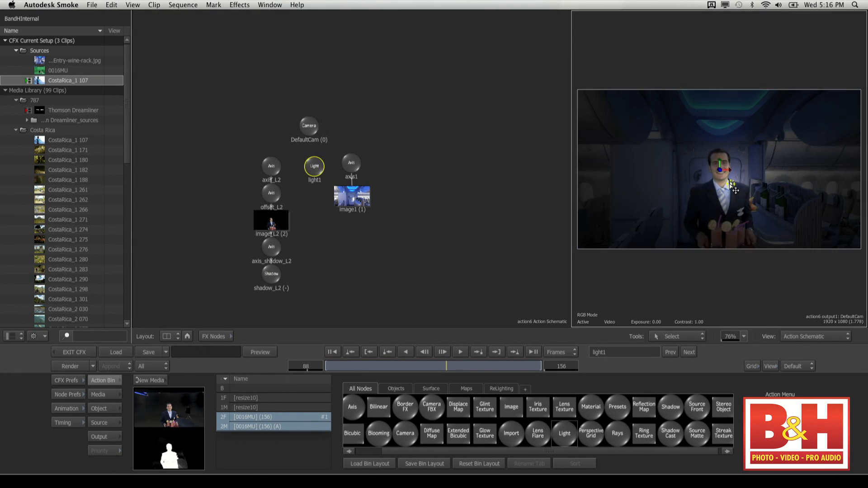
drag(672, 177, 719, 157)
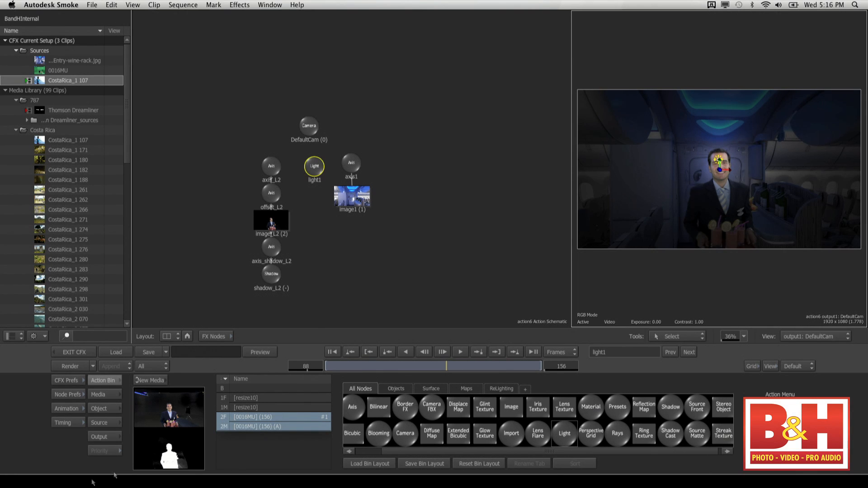
double_click(312, 169)
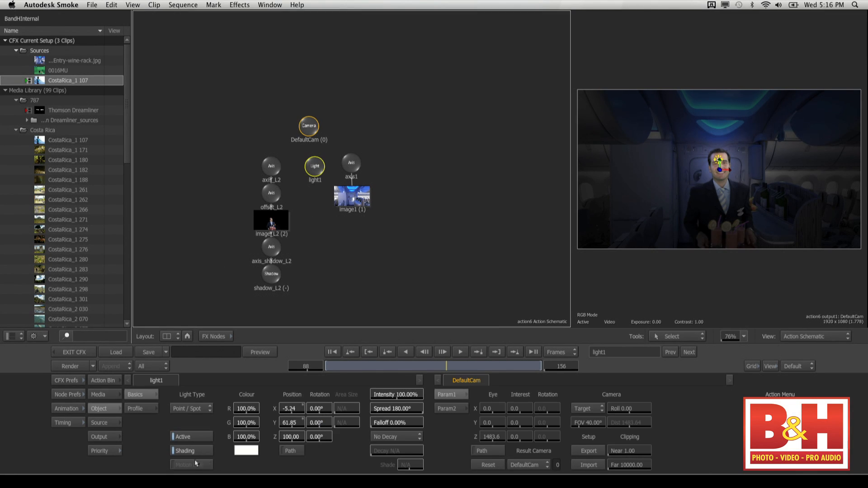
drag(293, 439, 866, 441)
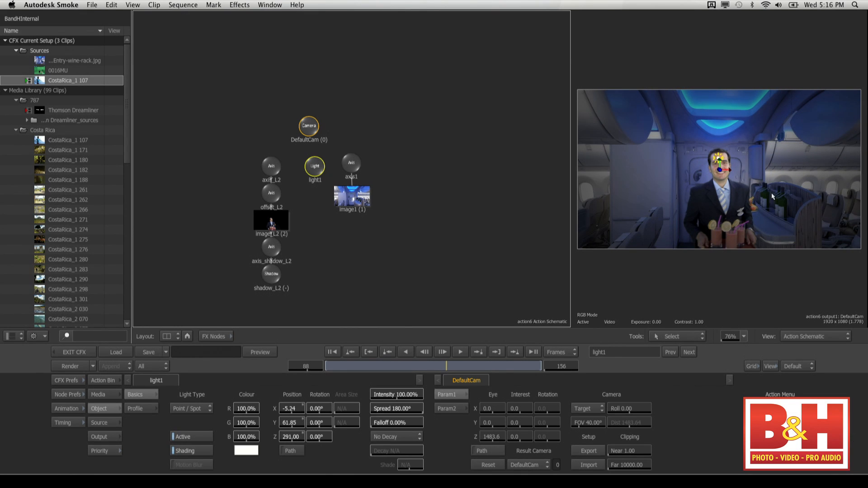
Show the scene in the Top view and move the light to about X -112, Z 334
click(728, 305)
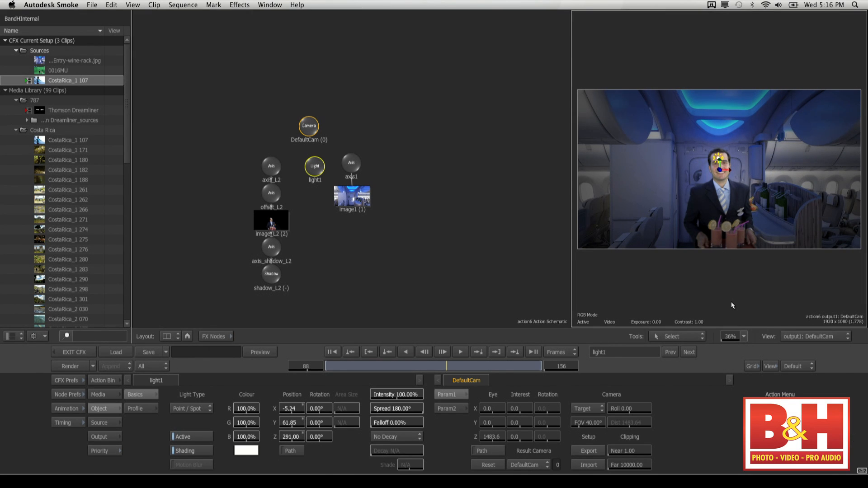
key(F6)
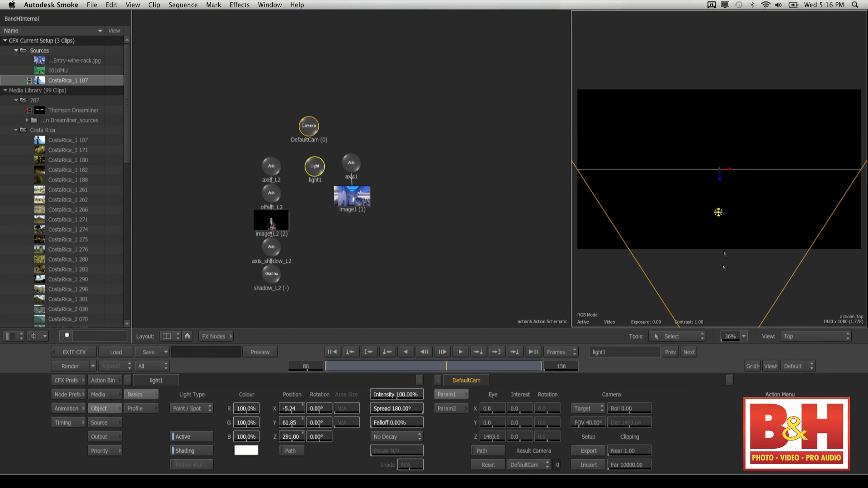
drag(737, 344, 697, 270)
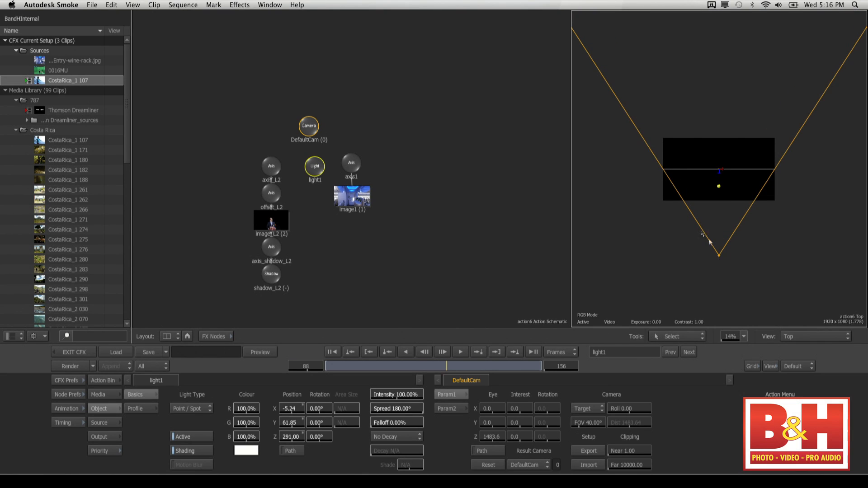
drag(611, 219, 612, 236)
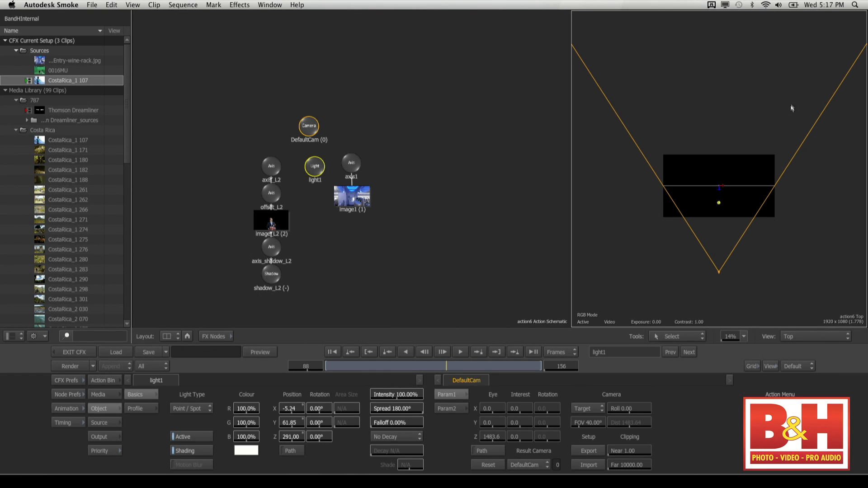
mouse_move(719, 206)
mouse_down()
mouse_move(705, 184)
mouse_move(711, 217)
mouse_move(739, 199)
mouse_move(713, 208)
mouse_up()
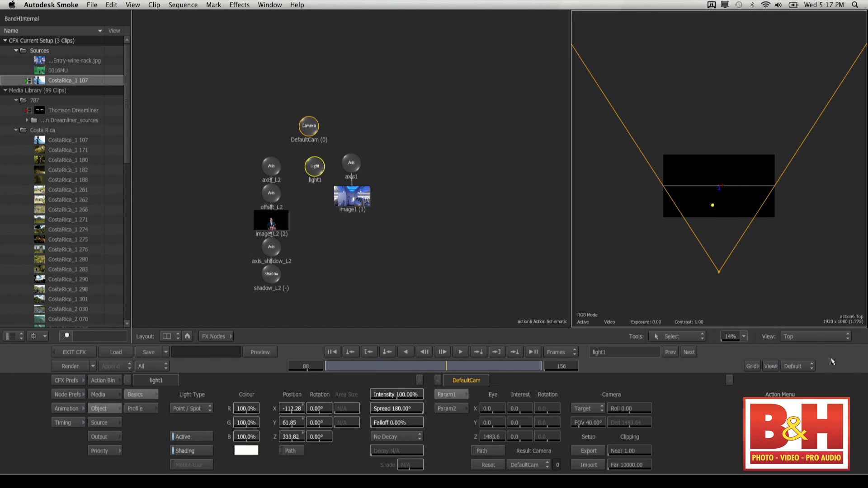
Return to the output camera view, widen the viewer and move the light to about X 34, Y -63
key(F4)
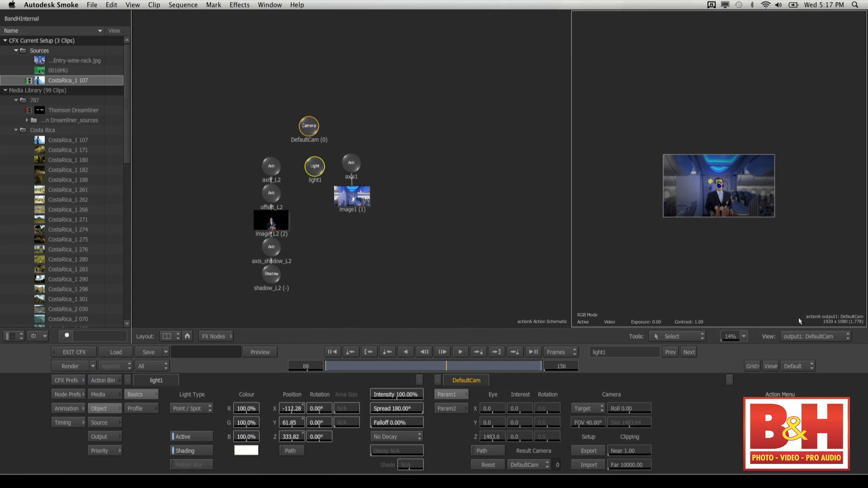
click(738, 339)
drag(578, 288, 443, 280)
drag(623, 151, 649, 195)
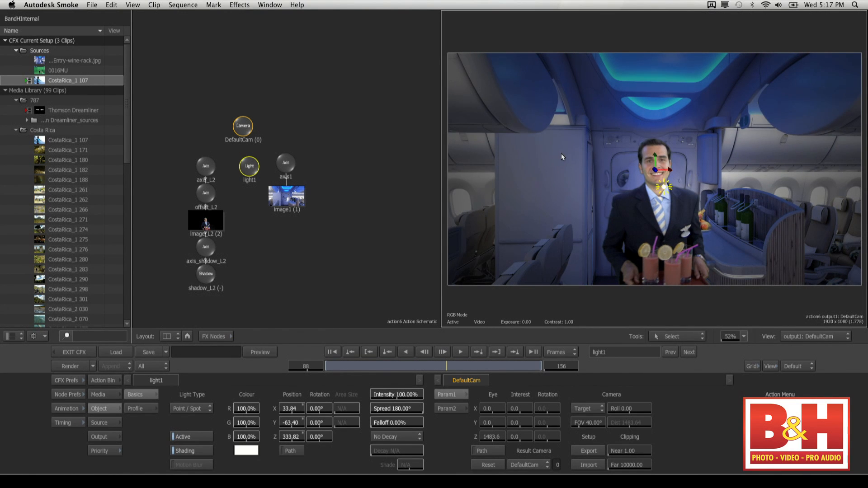
Try moving the presenter's offset_L2 axis forward to Z 68 and reset its Z position to 0
click(204, 194)
drag(144, 436, 375, 443)
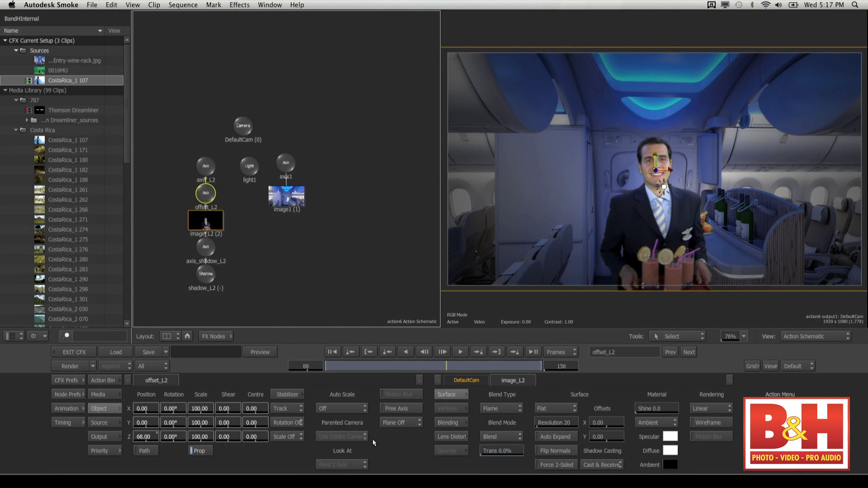
ctrl+click(150, 439)
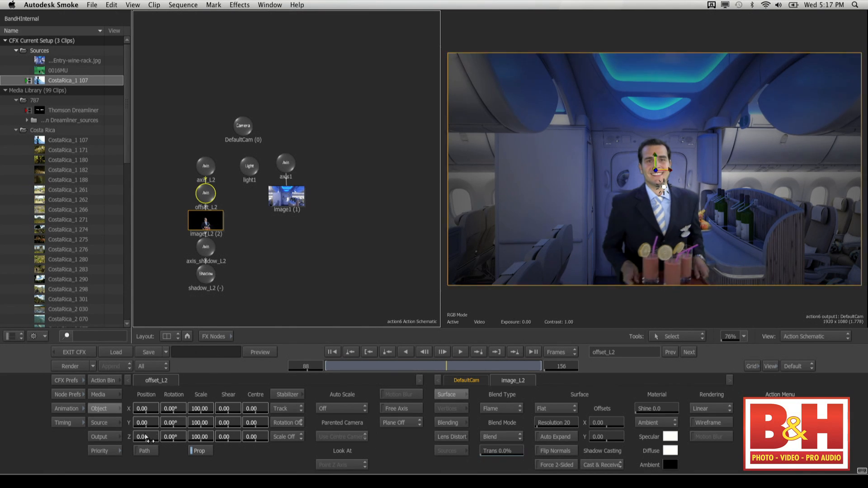
Set the offset_L2 axis's auto scale to On All Transforms and move the axis forward to Z 100
click(344, 410)
click(364, 385)
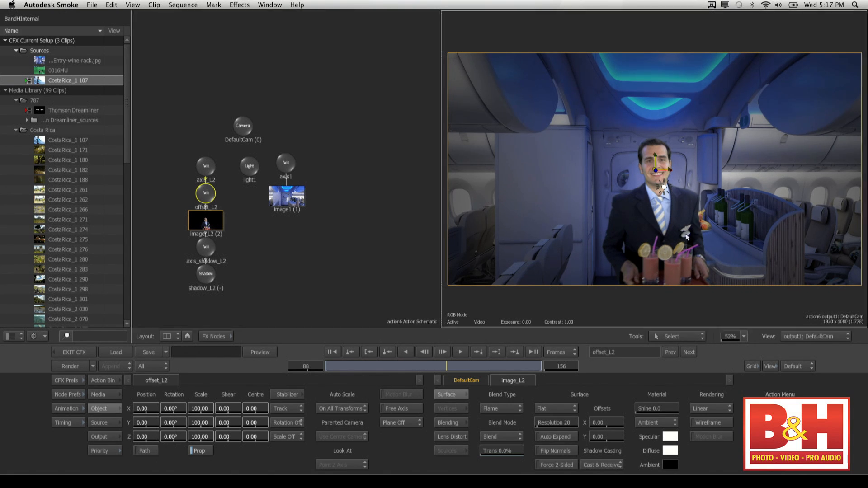
drag(145, 439, 487, 441)
Show the scene from the side in the Perspective view and move the offset_L2 axis forward to Z 210
click(817, 339)
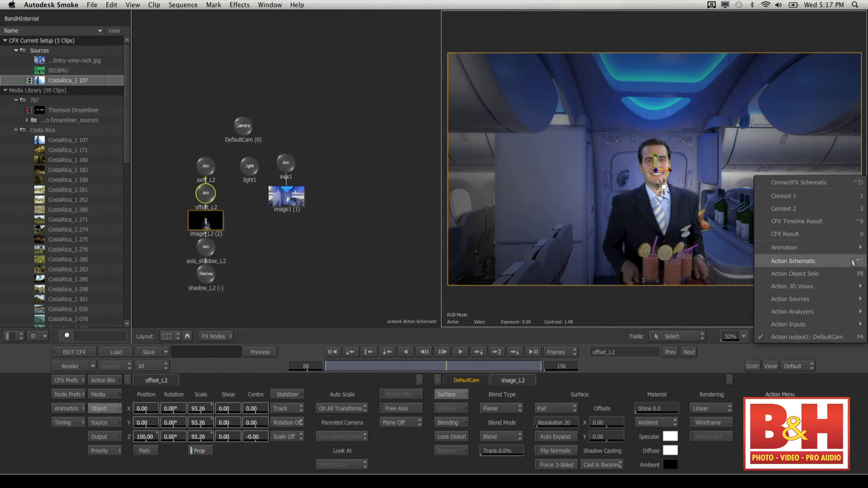
mouse_move(843, 254)
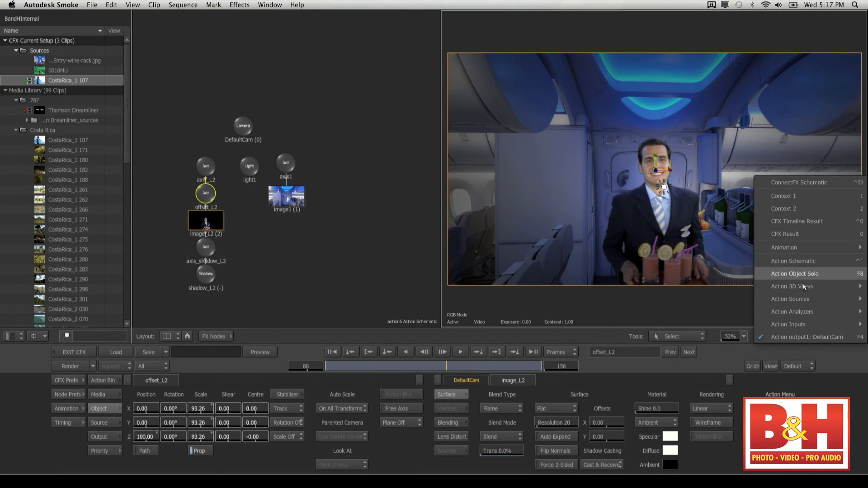
mouse_move(817, 289)
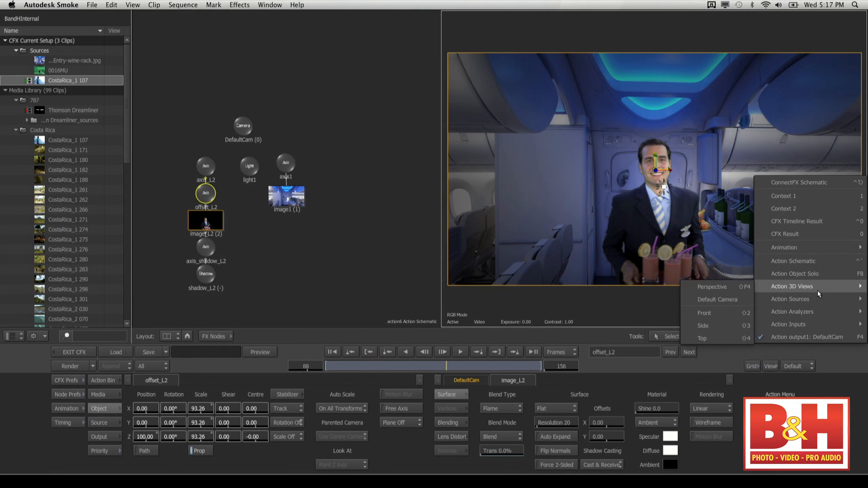
click(722, 293)
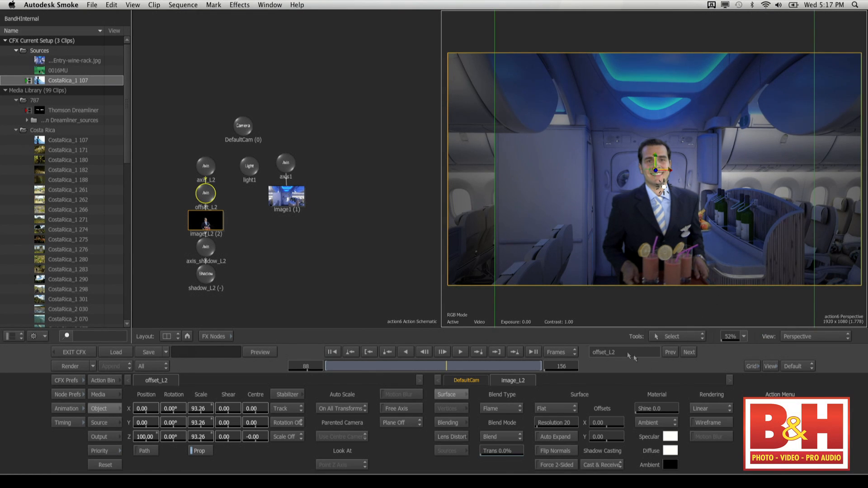
click(680, 337)
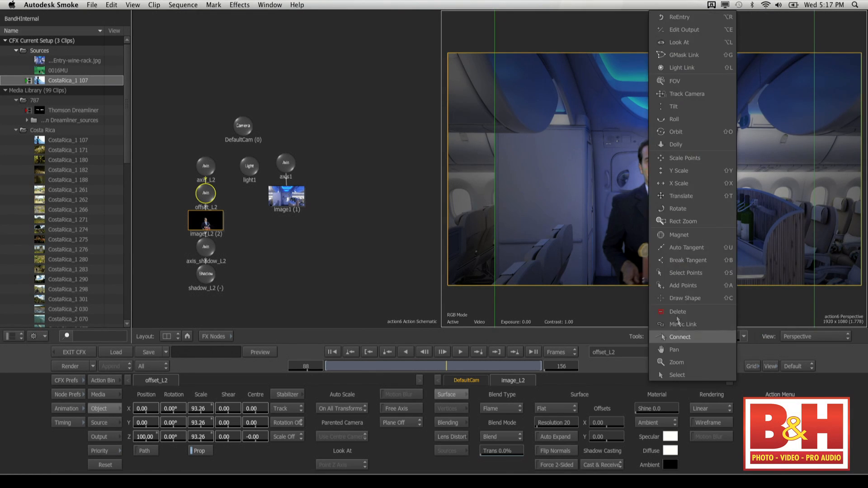
click(692, 131)
drag(767, 199, 629, 212)
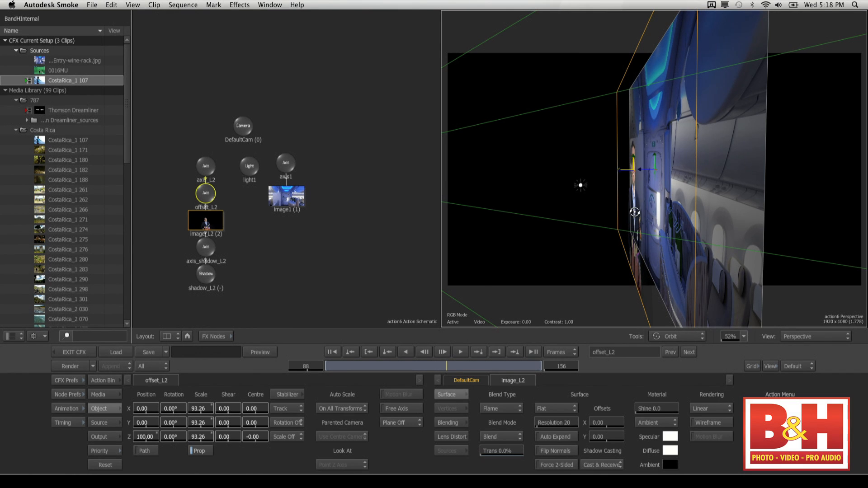
drag(140, 436, 462, 464)
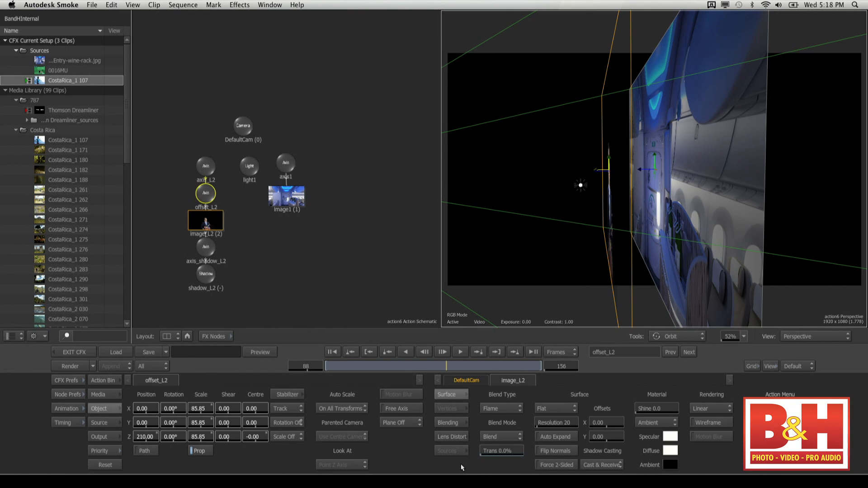
Return to the Select tool and move the light in the Perspective view to about X -216, Y -87, Z 526
drag(581, 226, 818, 176)
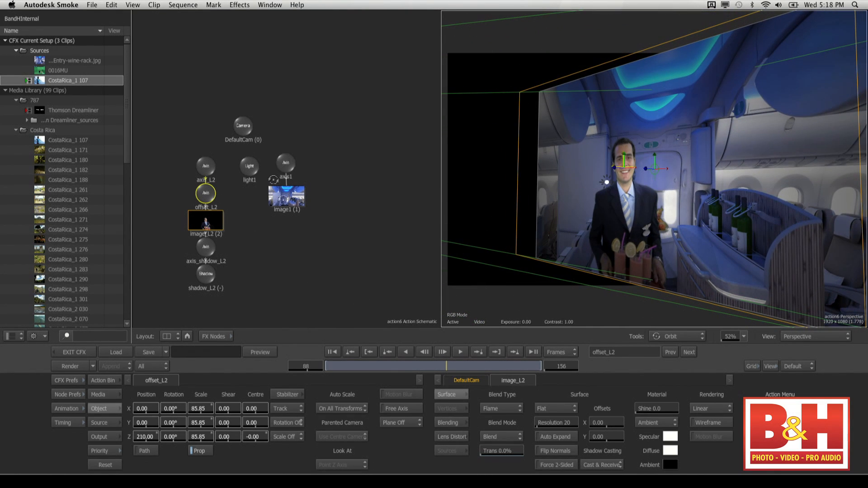
click(682, 340)
click(701, 480)
drag(607, 183, 574, 196)
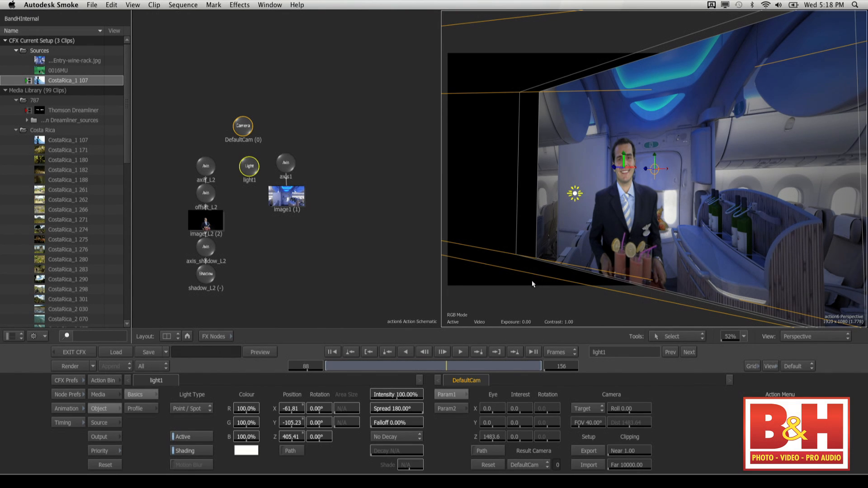
drag(573, 194, 591, 168)
drag(557, 141, 523, 189)
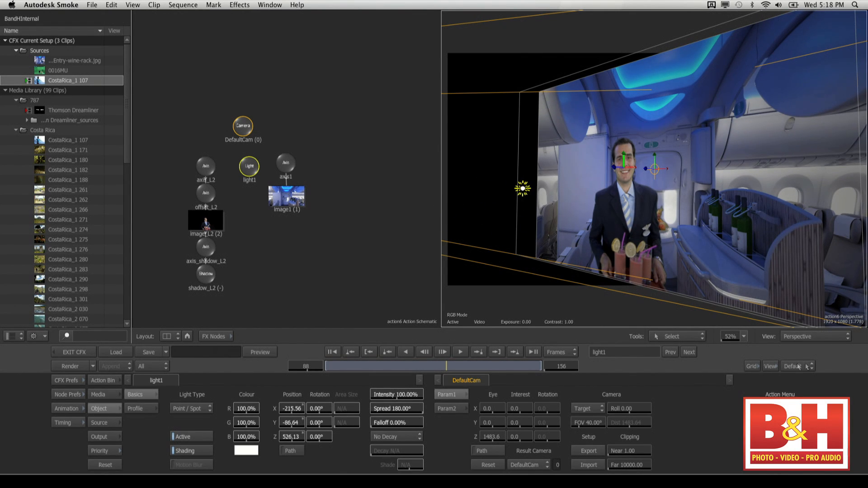
Return the viewer to the DefaultCam output and move the light over the presenter's face, to about X 5, Y -12
click(810, 340)
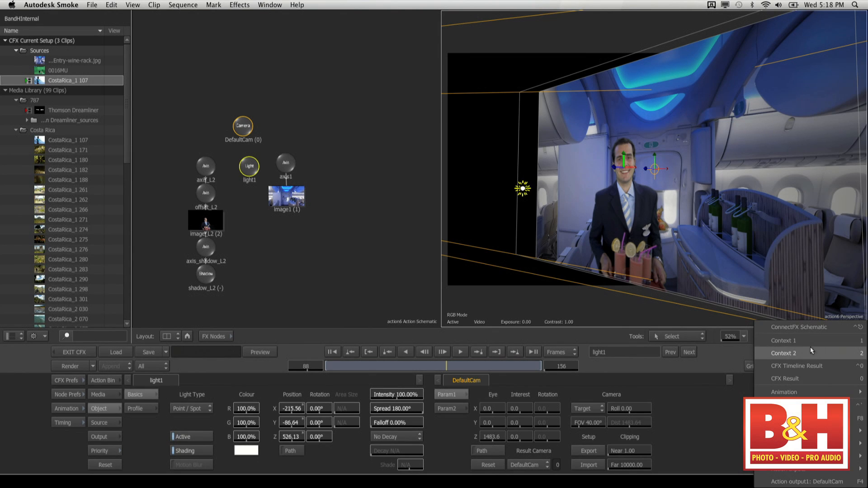
click(803, 484)
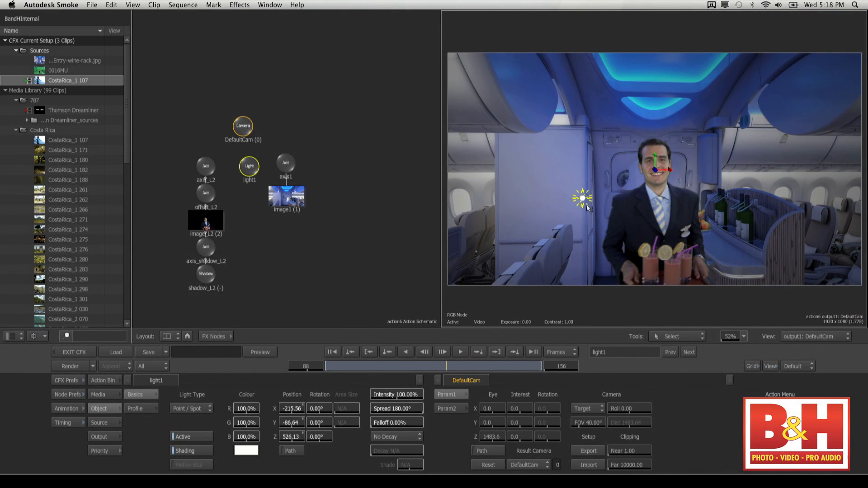
drag(587, 207, 657, 171)
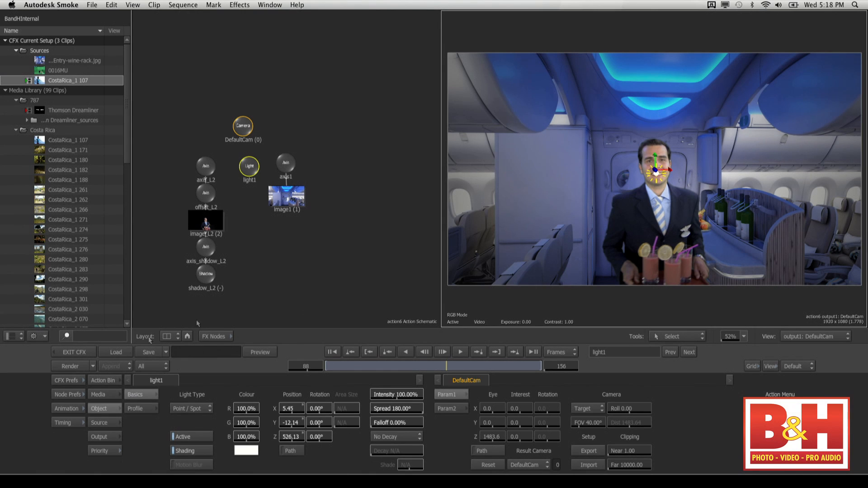
Adjust the light to about Z 402, with an intensity of 87% and a spread of 94°
drag(299, 441, 67, 446)
drag(384, 398, 355, 415)
drag(657, 172, 695, 172)
drag(404, 409, 456, 406)
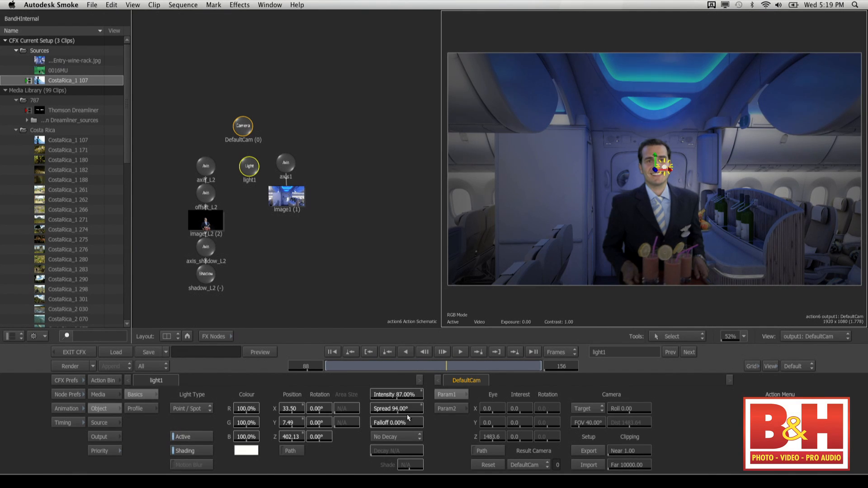
Sweep the light around the presenter and the cabin, finishing just below his face at about X -13, Y -53
drag(664, 171, 659, 188)
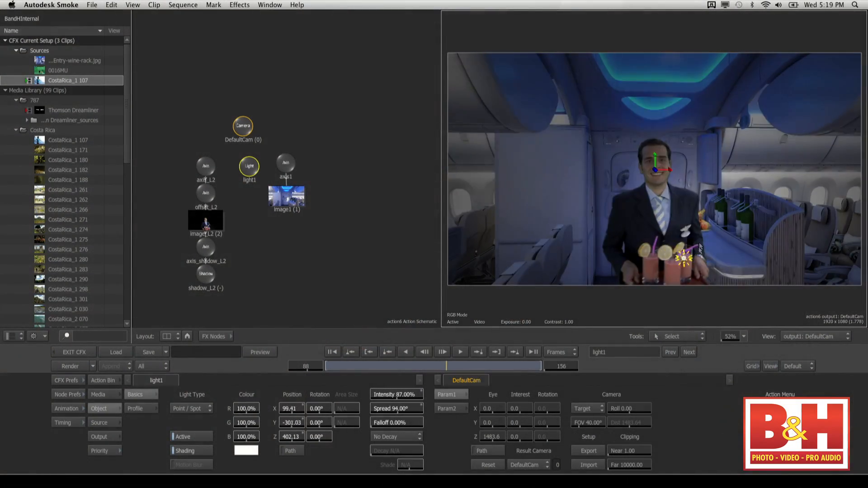
drag(642, 172, 610, 171)
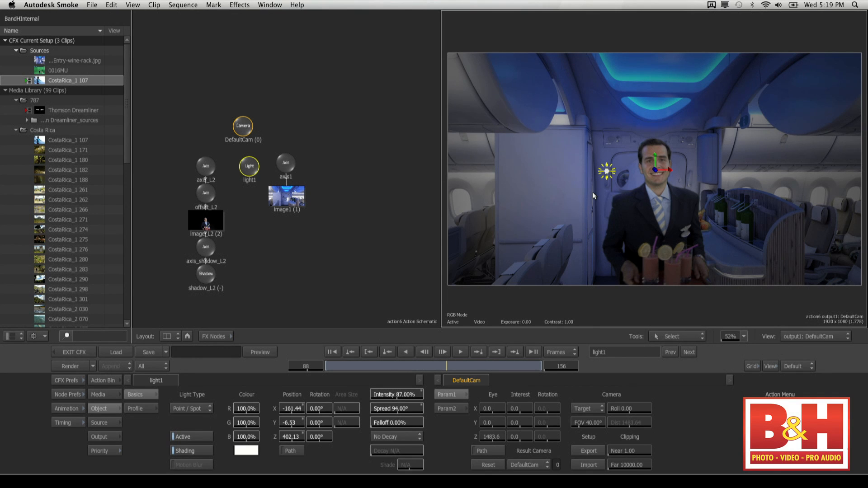
drag(608, 174, 647, 202)
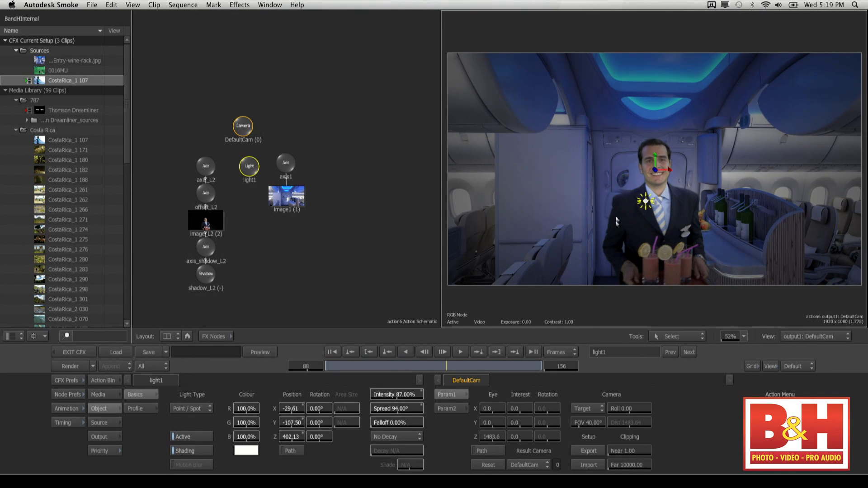
drag(641, 204, 746, 185)
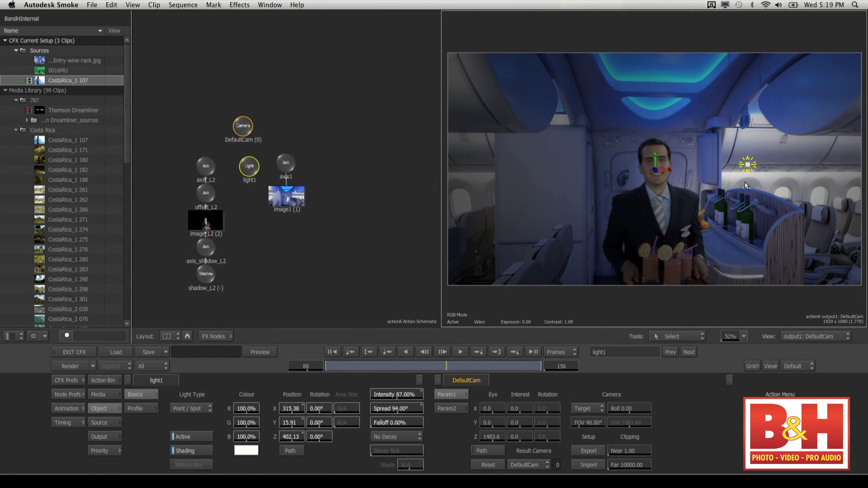
drag(741, 163, 641, 180)
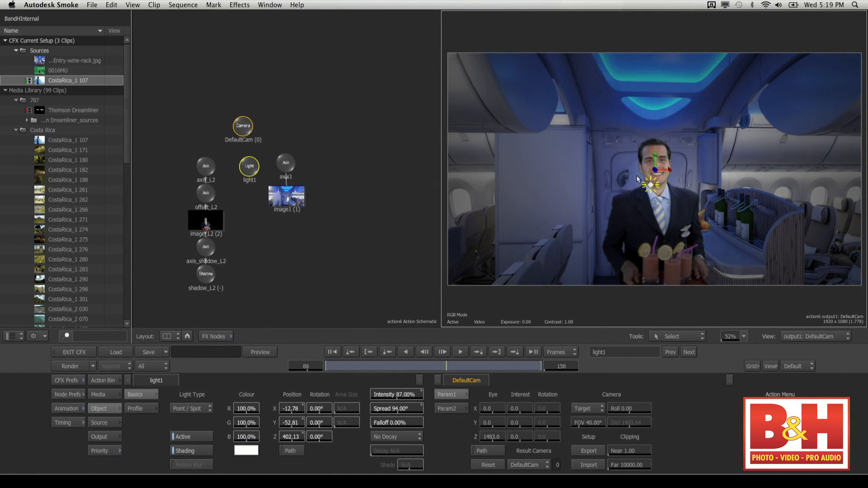
Review the relit composite across the clip up to frame 55 and examine the available light types
drag(445, 367, 400, 367)
click(333, 354)
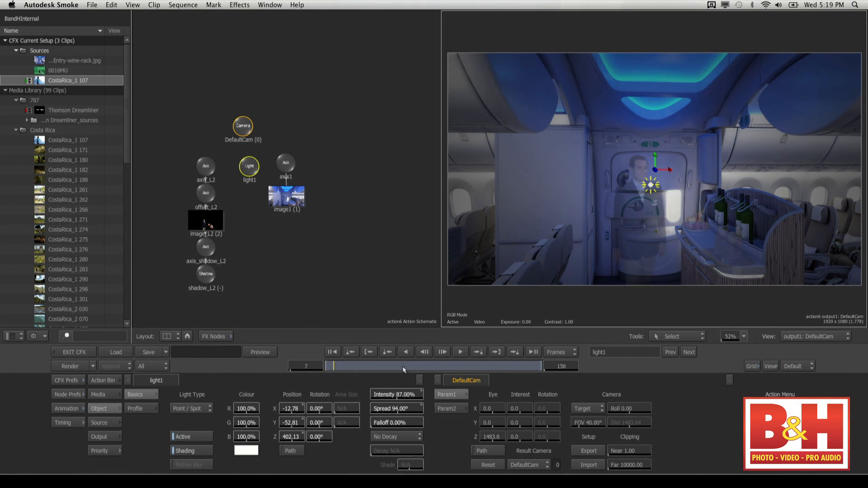
click(201, 409)
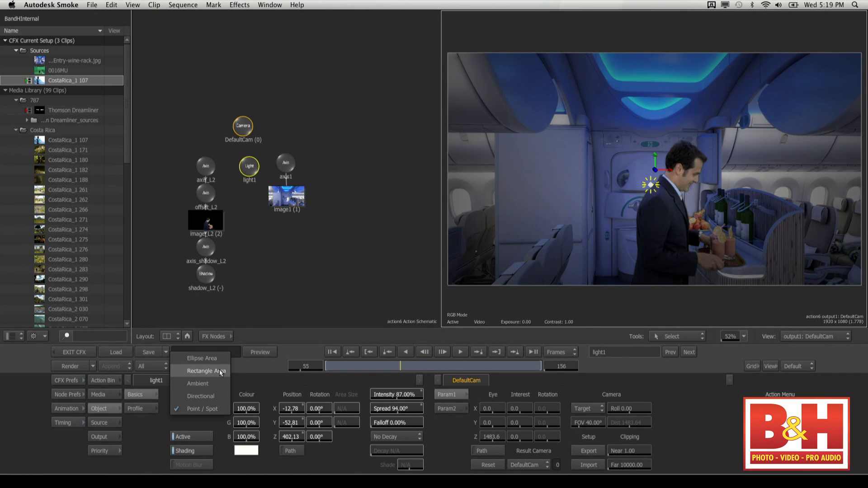
click(156, 426)
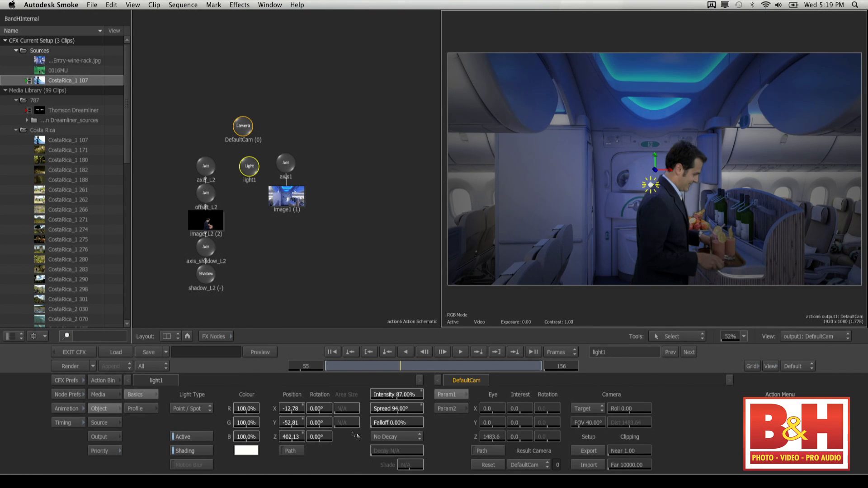
Tint the light a warm yellow with 12-bit RGB values 4095, 3695 and 2943
click(241, 451)
drag(237, 348, 270, 442)
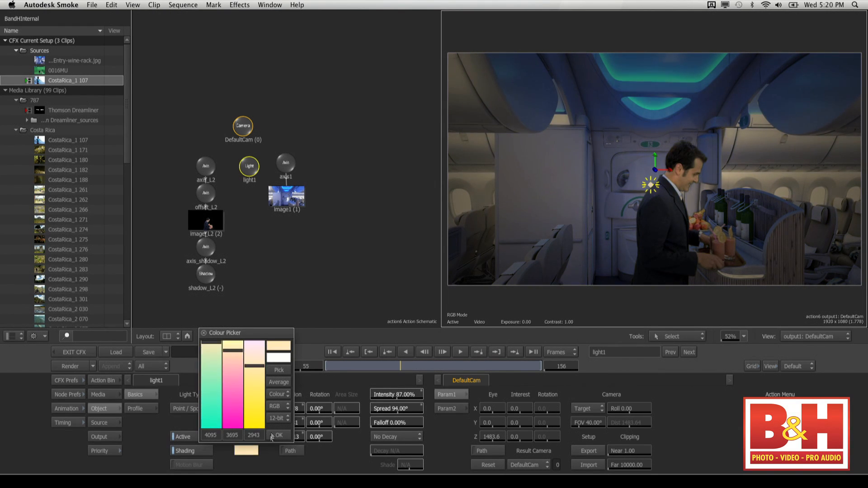
click(280, 436)
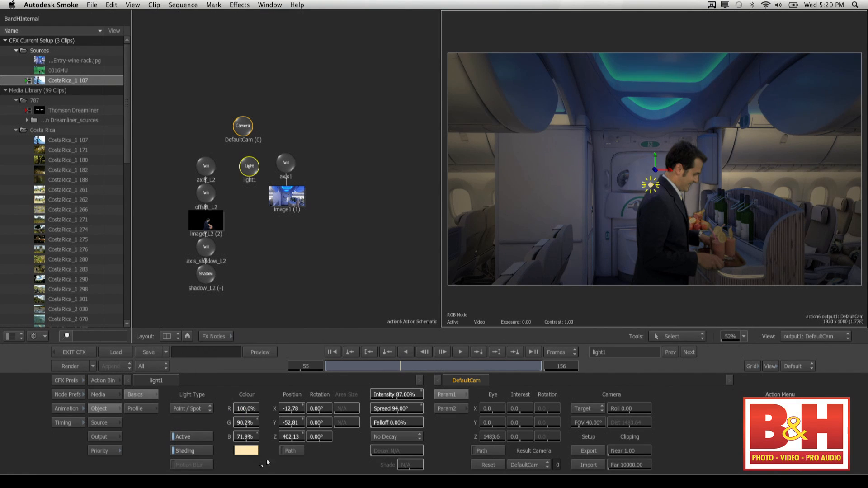
Exit ConnectFX and focus the timeline on the Shot-3-Greenscreen-Entry segment on the lowest video track at 01:00:56:24
click(414, 372)
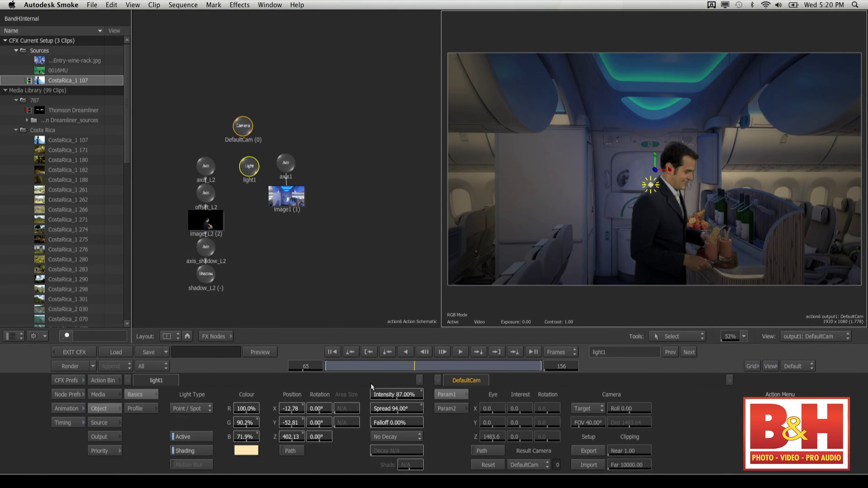
click(88, 356)
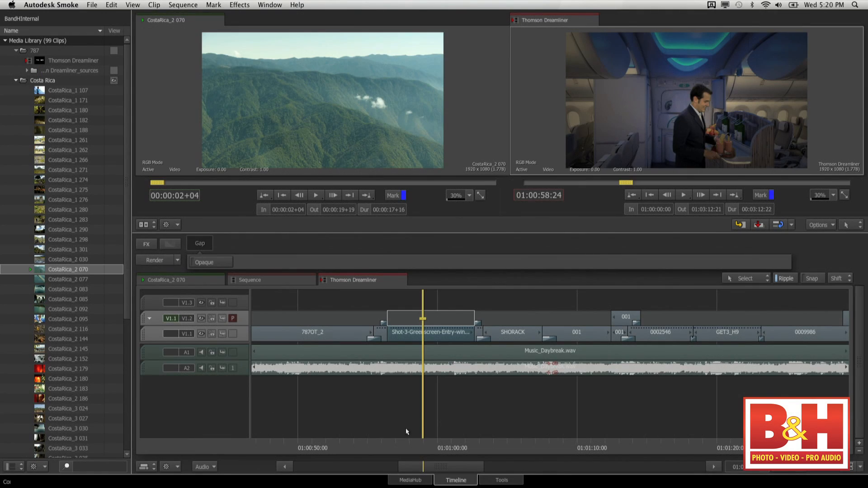
drag(433, 439, 395, 441)
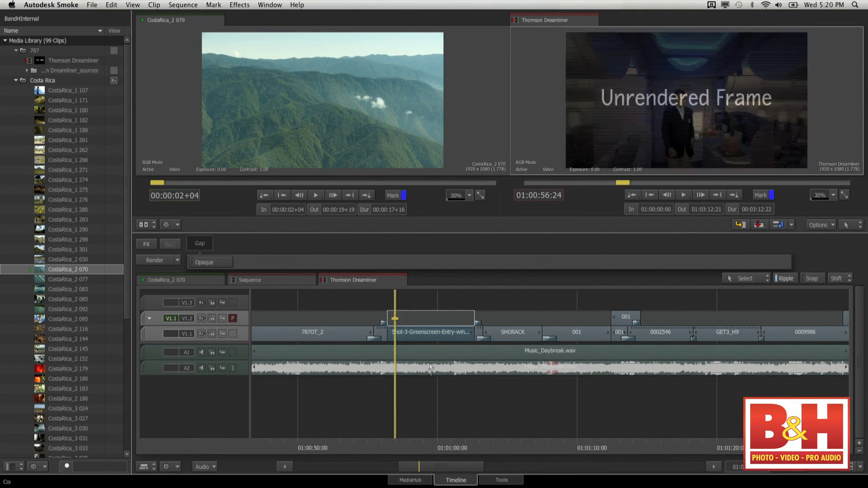
key(Page_Down)
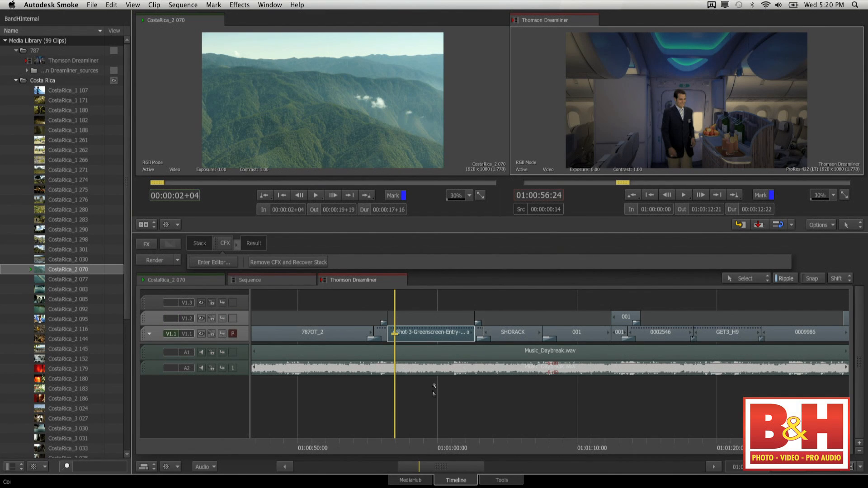
Reopen the greenscreen segment's ConnectFX setup at frame 75 and display its schematic
click(422, 449)
click(445, 448)
click(428, 445)
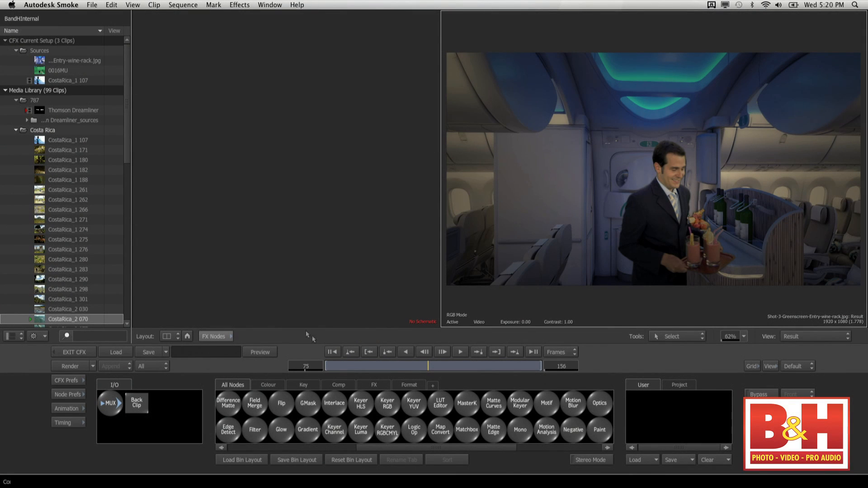
click(292, 253)
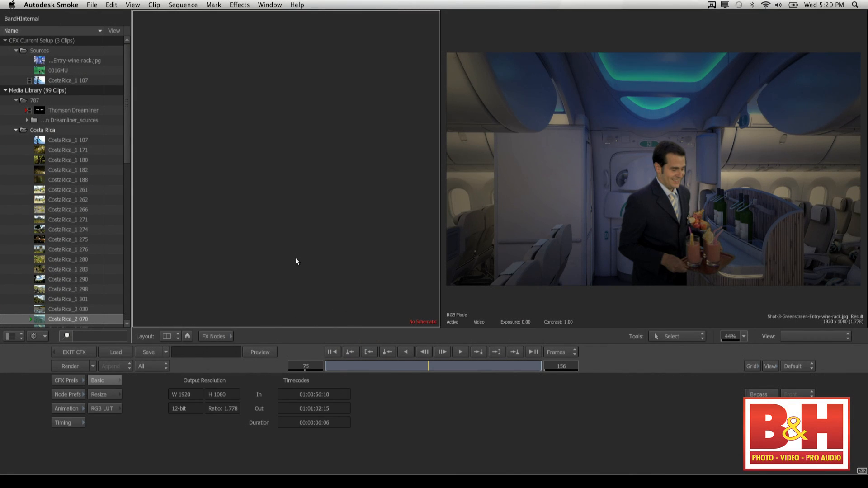
key(Escape)
Delete the unused CostaRica_1 107 clip from the schematic and space the two remaining source clips away from the nodes
click(413, 88)
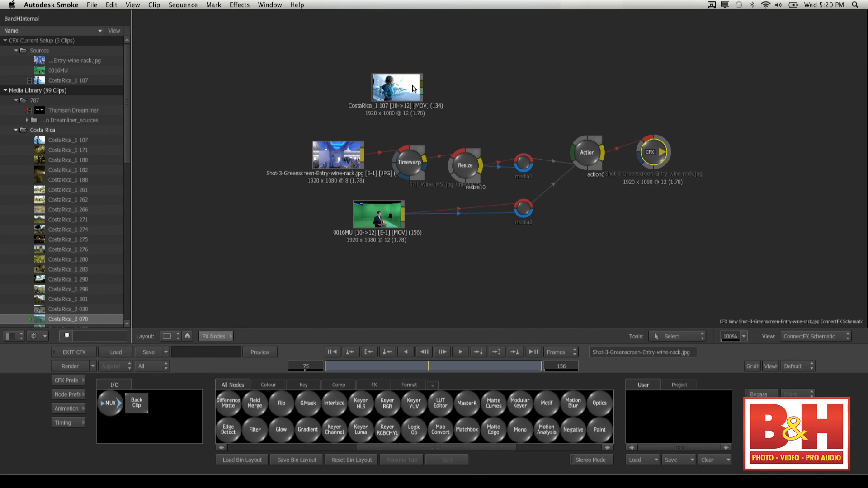
key(Delete)
drag(373, 228, 313, 231)
drag(337, 156, 310, 151)
Show the action6 node's DefaultCam output beside the ConnectFX schematic
click(588, 153)
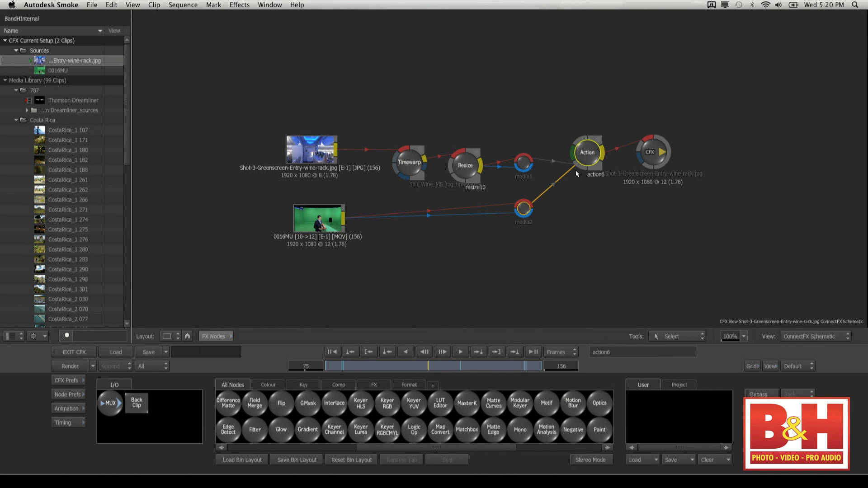
double_click(595, 170)
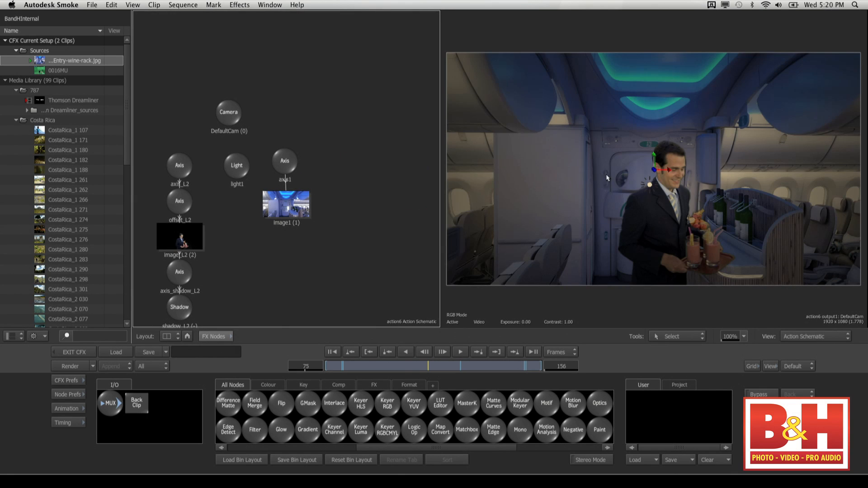
click(827, 339)
click(829, 263)
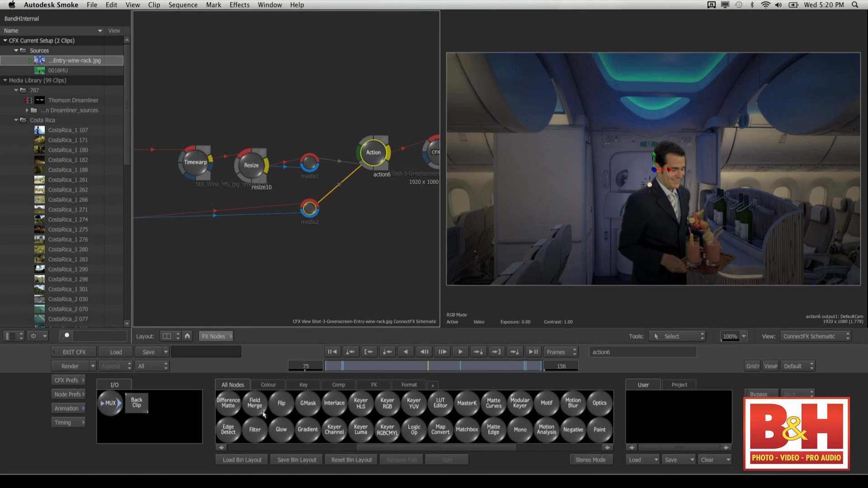
Insert a Damage node between the 0016MU greenscreen clip and media2, also connecting its output to media2's blue input
drag(405, 450, 269, 446)
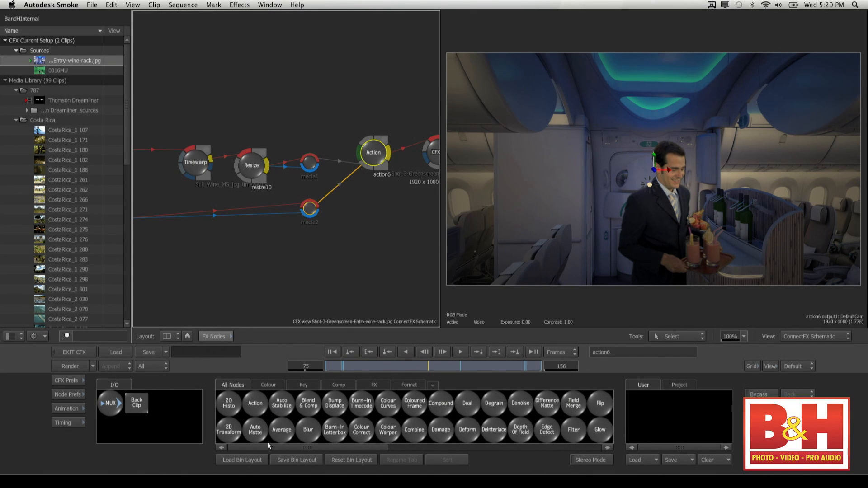
drag(308, 451, 345, 451)
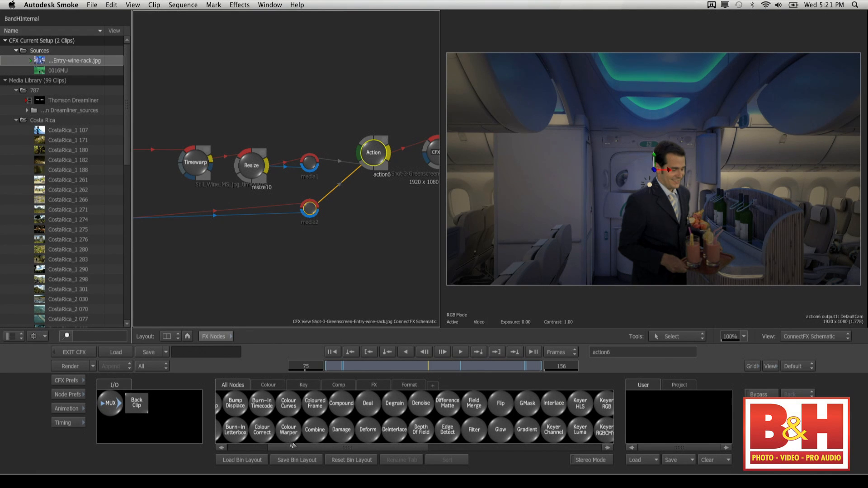
drag(290, 446, 240, 451)
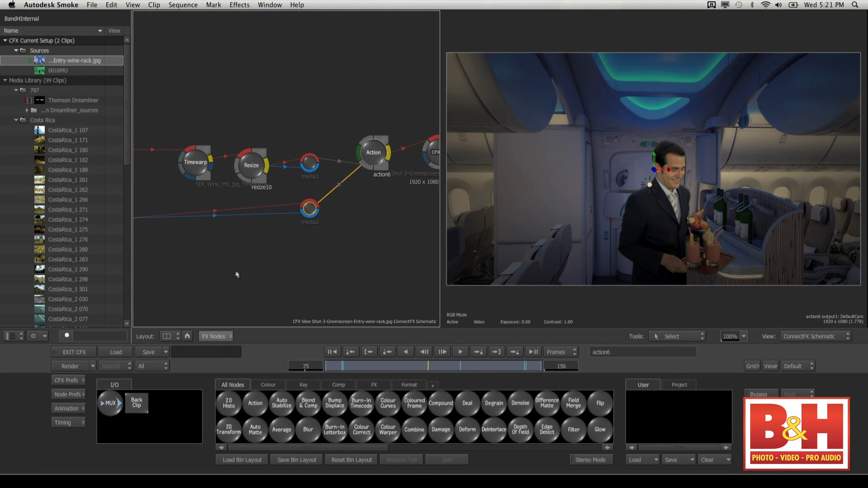
drag(243, 267, 368, 258)
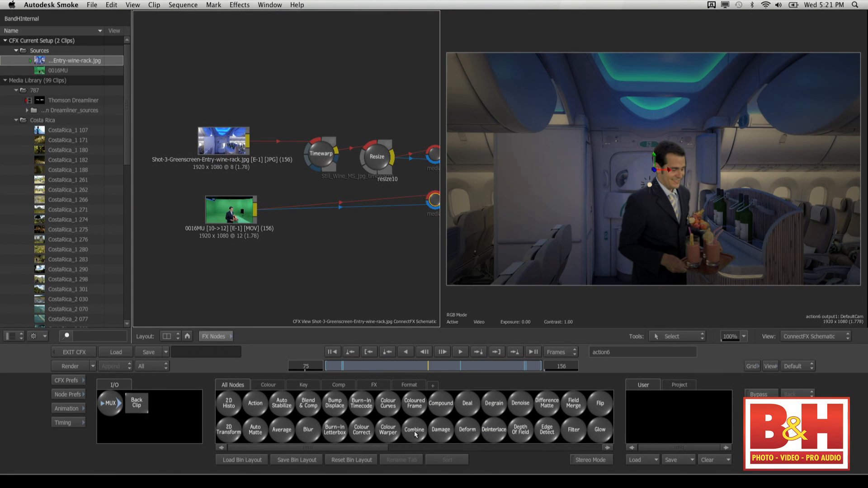
drag(446, 433, 307, 203)
click(278, 210)
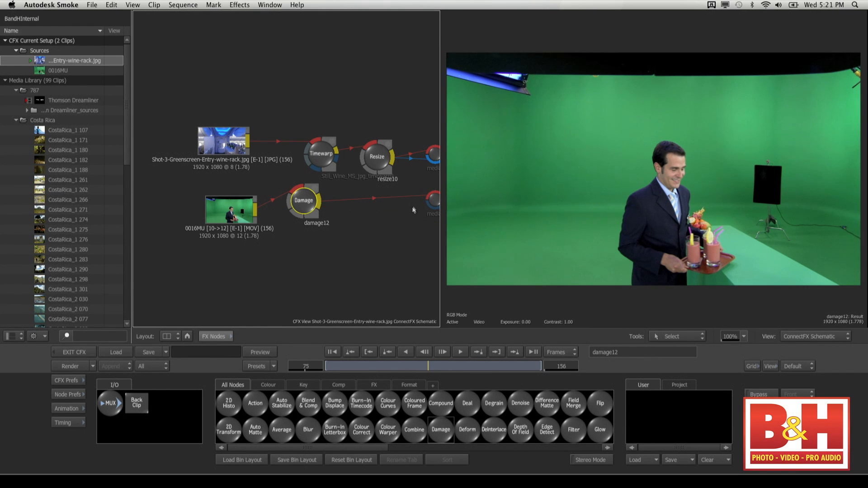
drag(322, 206, 432, 203)
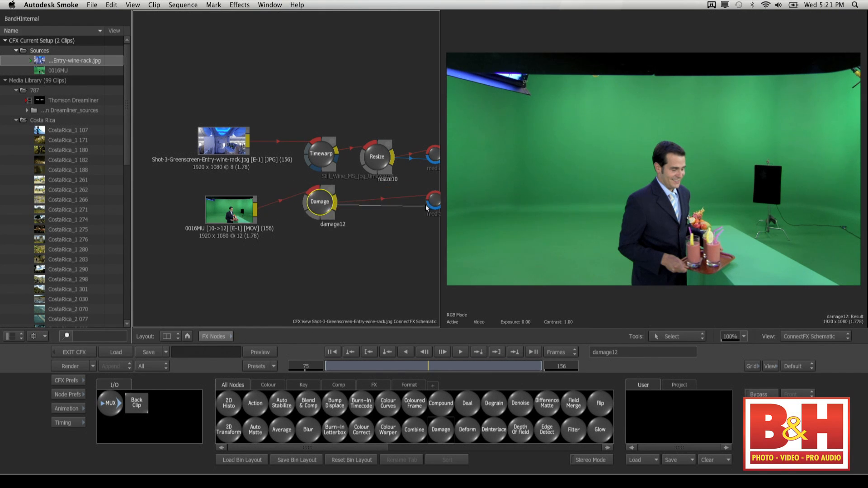
Open the Damage node's settings and replace its setup with the 60sInternegative film preset
double_click(321, 205)
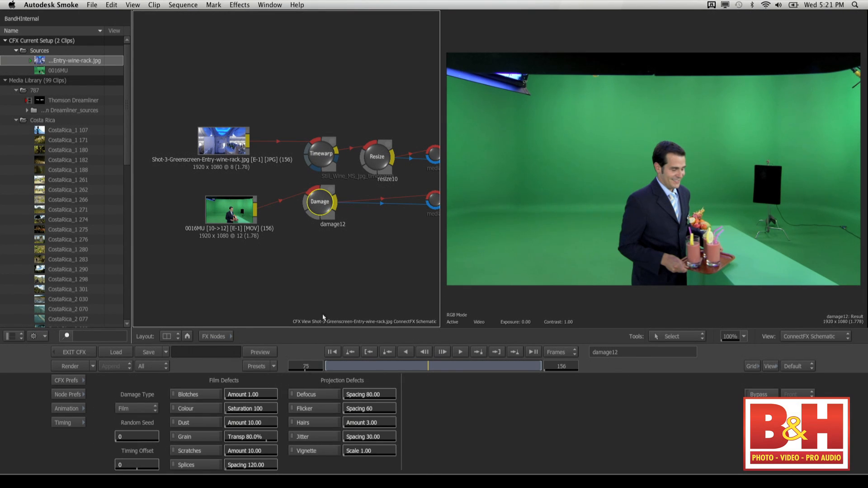
drag(326, 209, 328, 218)
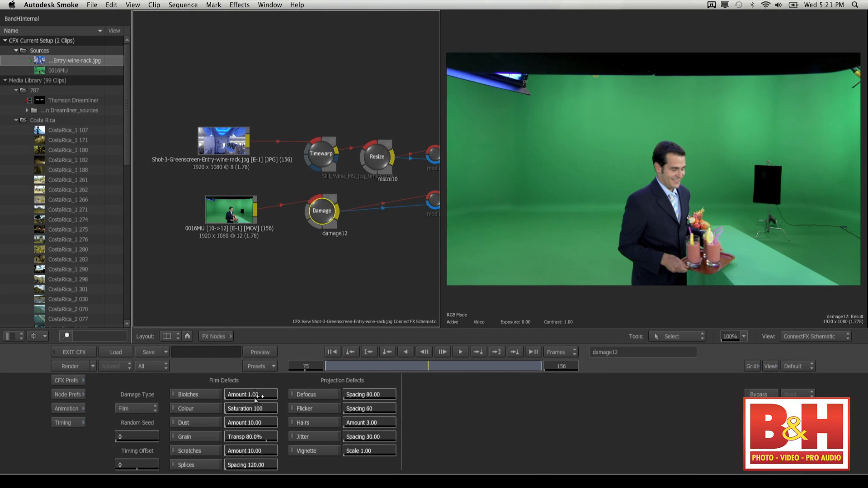
click(274, 367)
click(291, 310)
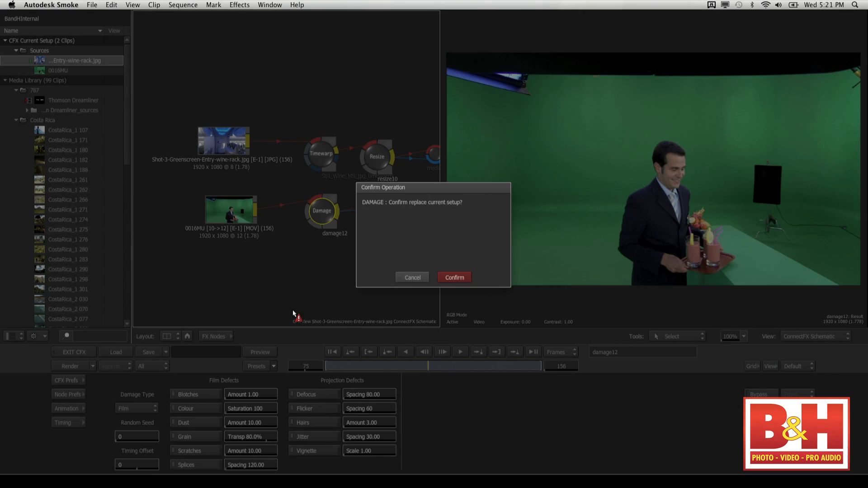
click(459, 279)
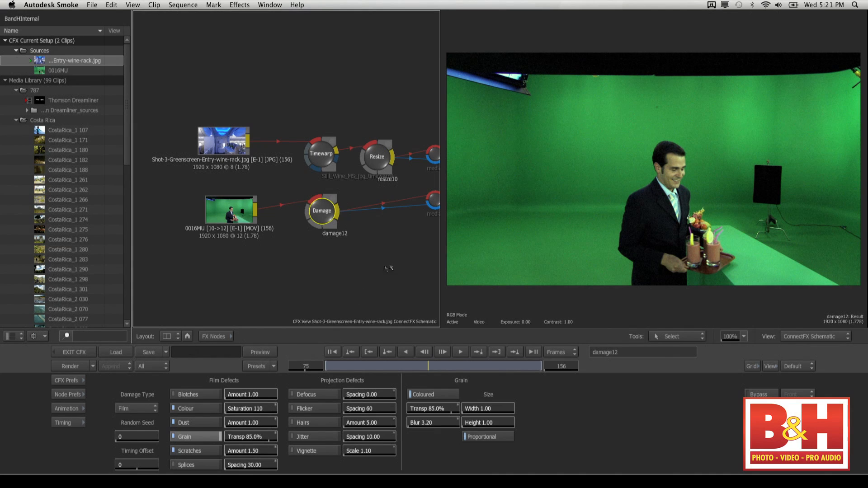
Replace the Damage node's setup with the ProjectorGuns analog preset, return to the first frame, and exit ConnectFX
click(273, 368)
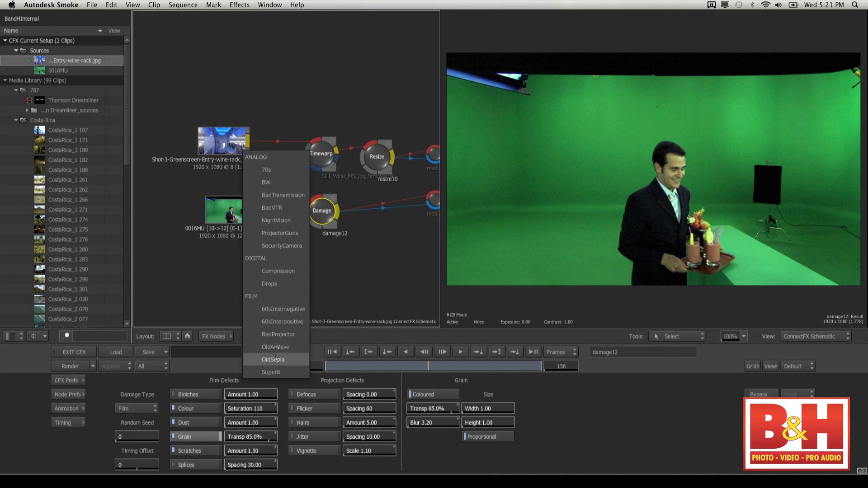
click(294, 235)
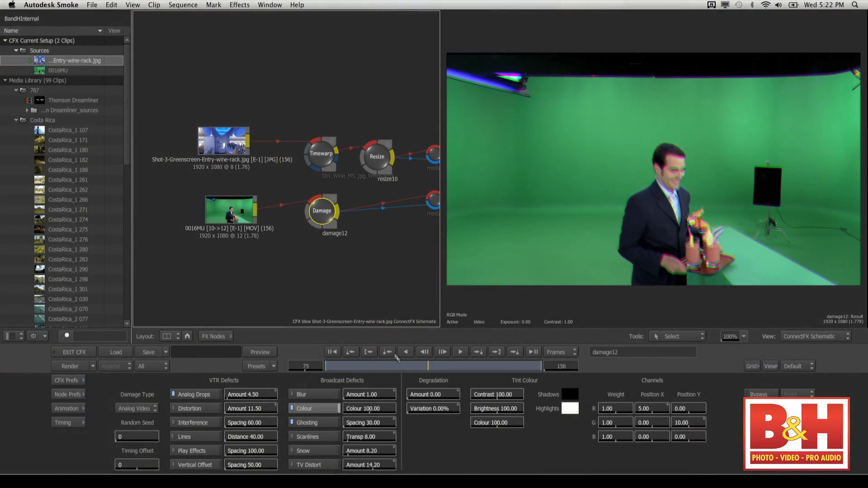
click(332, 352)
click(214, 337)
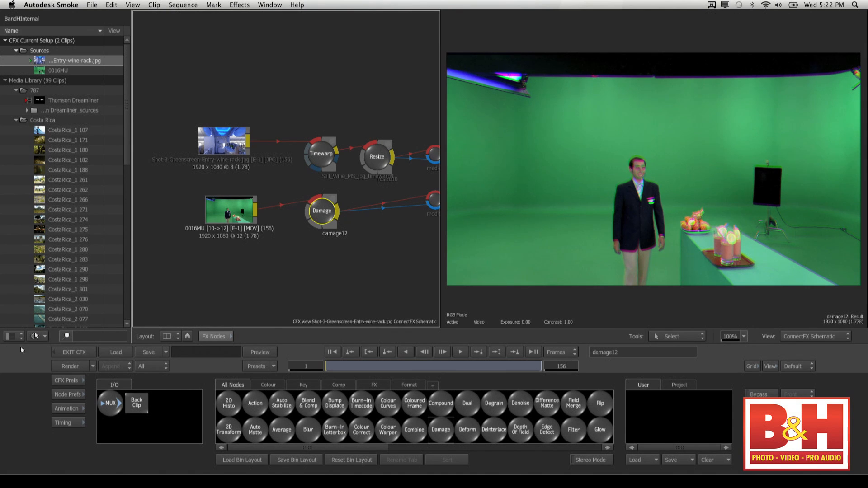
click(75, 352)
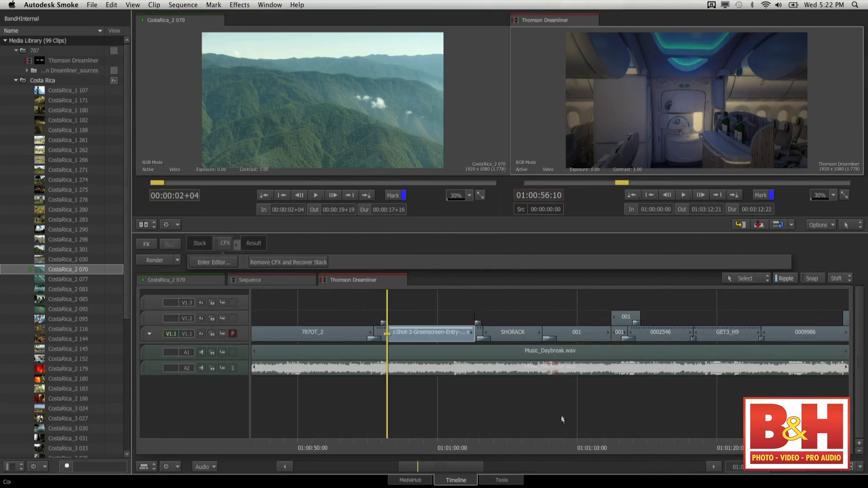
Reopen the Shot-3-Greenscreen clip's ConnectFX setup from the timeline to examine the damaged layer, and return to the sequence
click(434, 436)
double_click(420, 337)
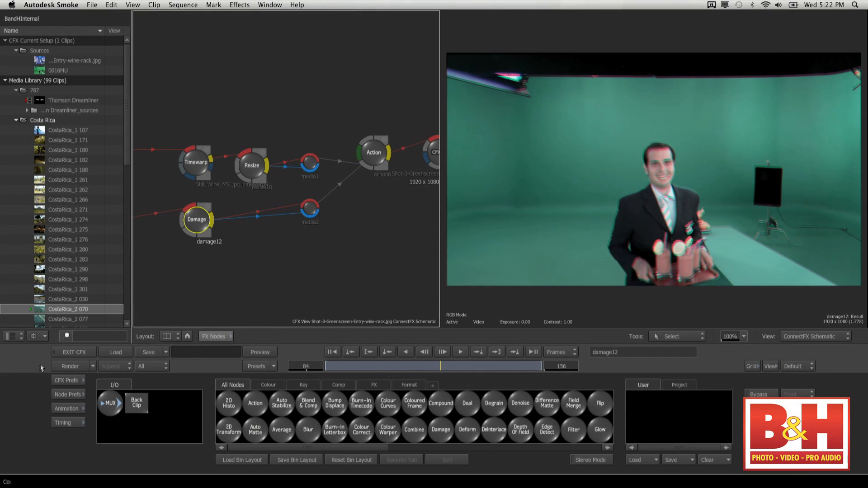
click(75, 352)
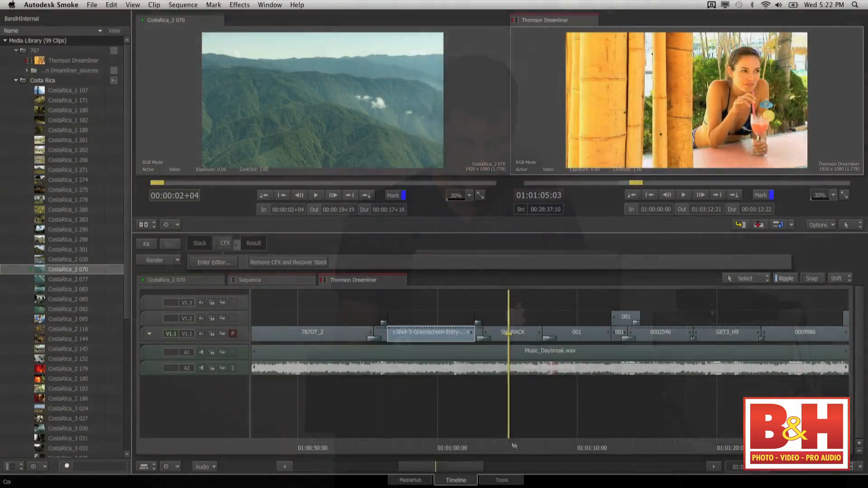
Fit the whole Thomson Dreamliner sequence in the timeline and park the playhead over the Shot-3-Greenscreen composite
click(587, 448)
drag(587, 448, 674, 443)
key(shift+z)
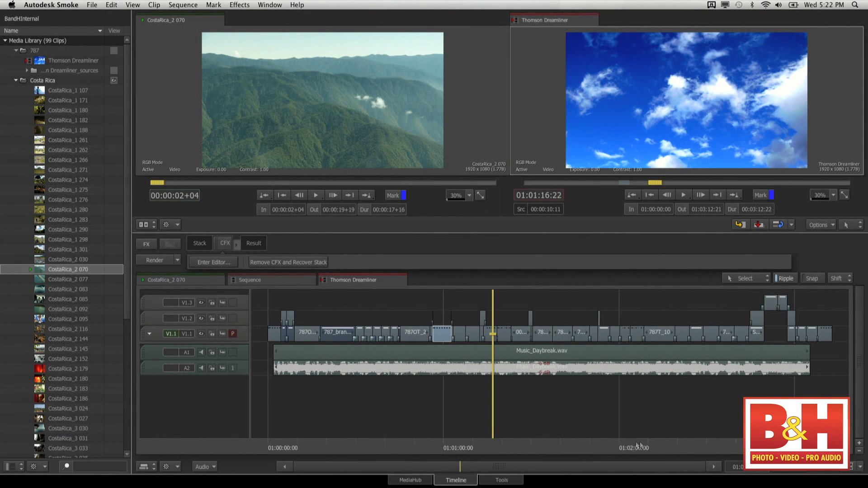
click(443, 443)
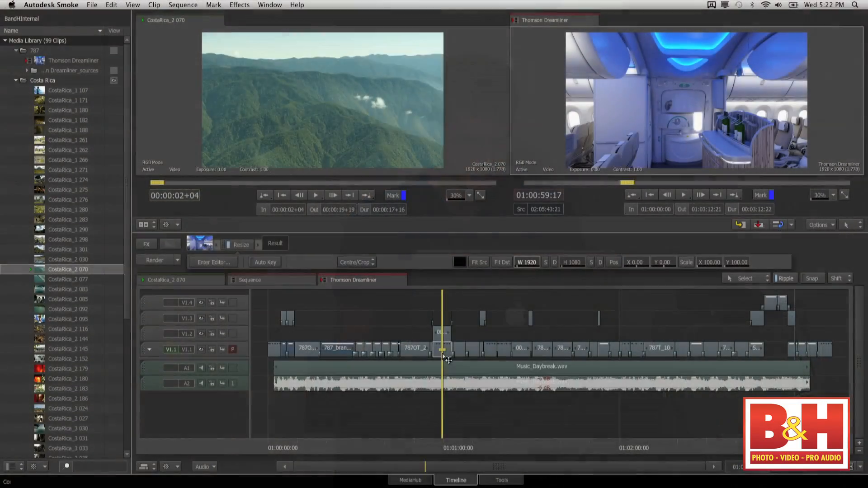
Select the 0016MU clip above Shot-3-Greenscreen and scrub the timeline from there to 01:01:37:08
click(442, 334)
drag(441, 448, 444, 447)
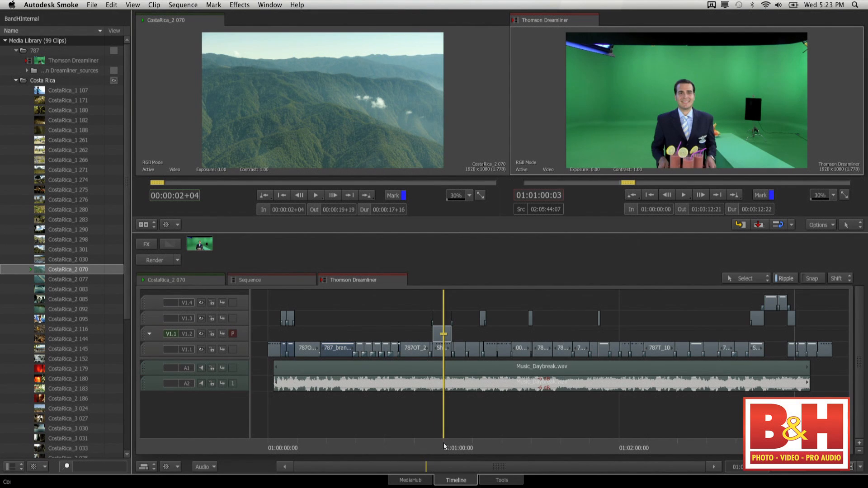
key(super+equal)
key(super+equal)
key(super+equal)
key(super+equal)
key(super+equal)
key(super+equal)
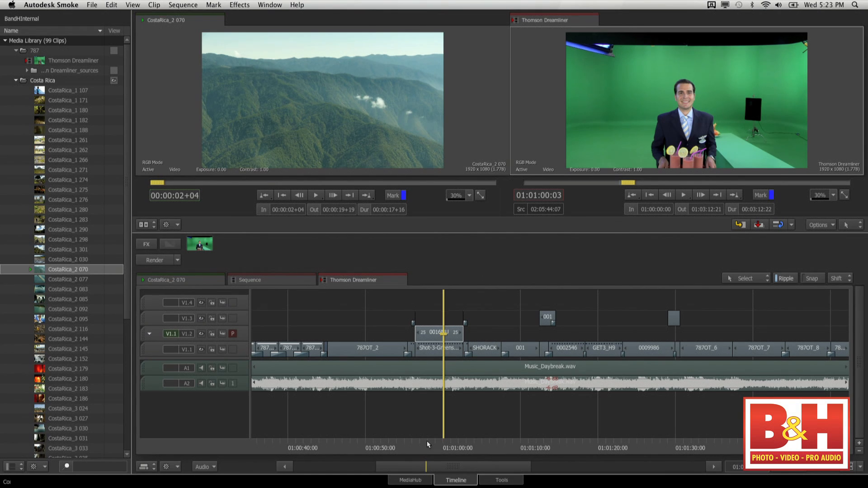
drag(491, 450, 747, 452)
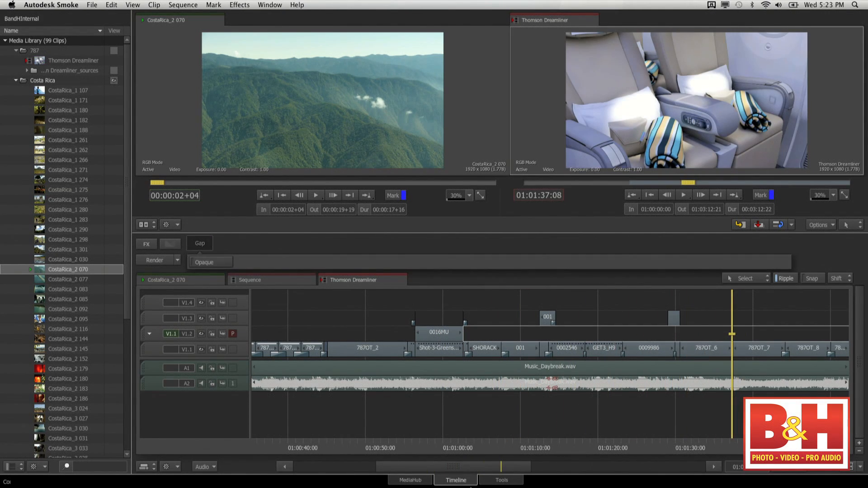